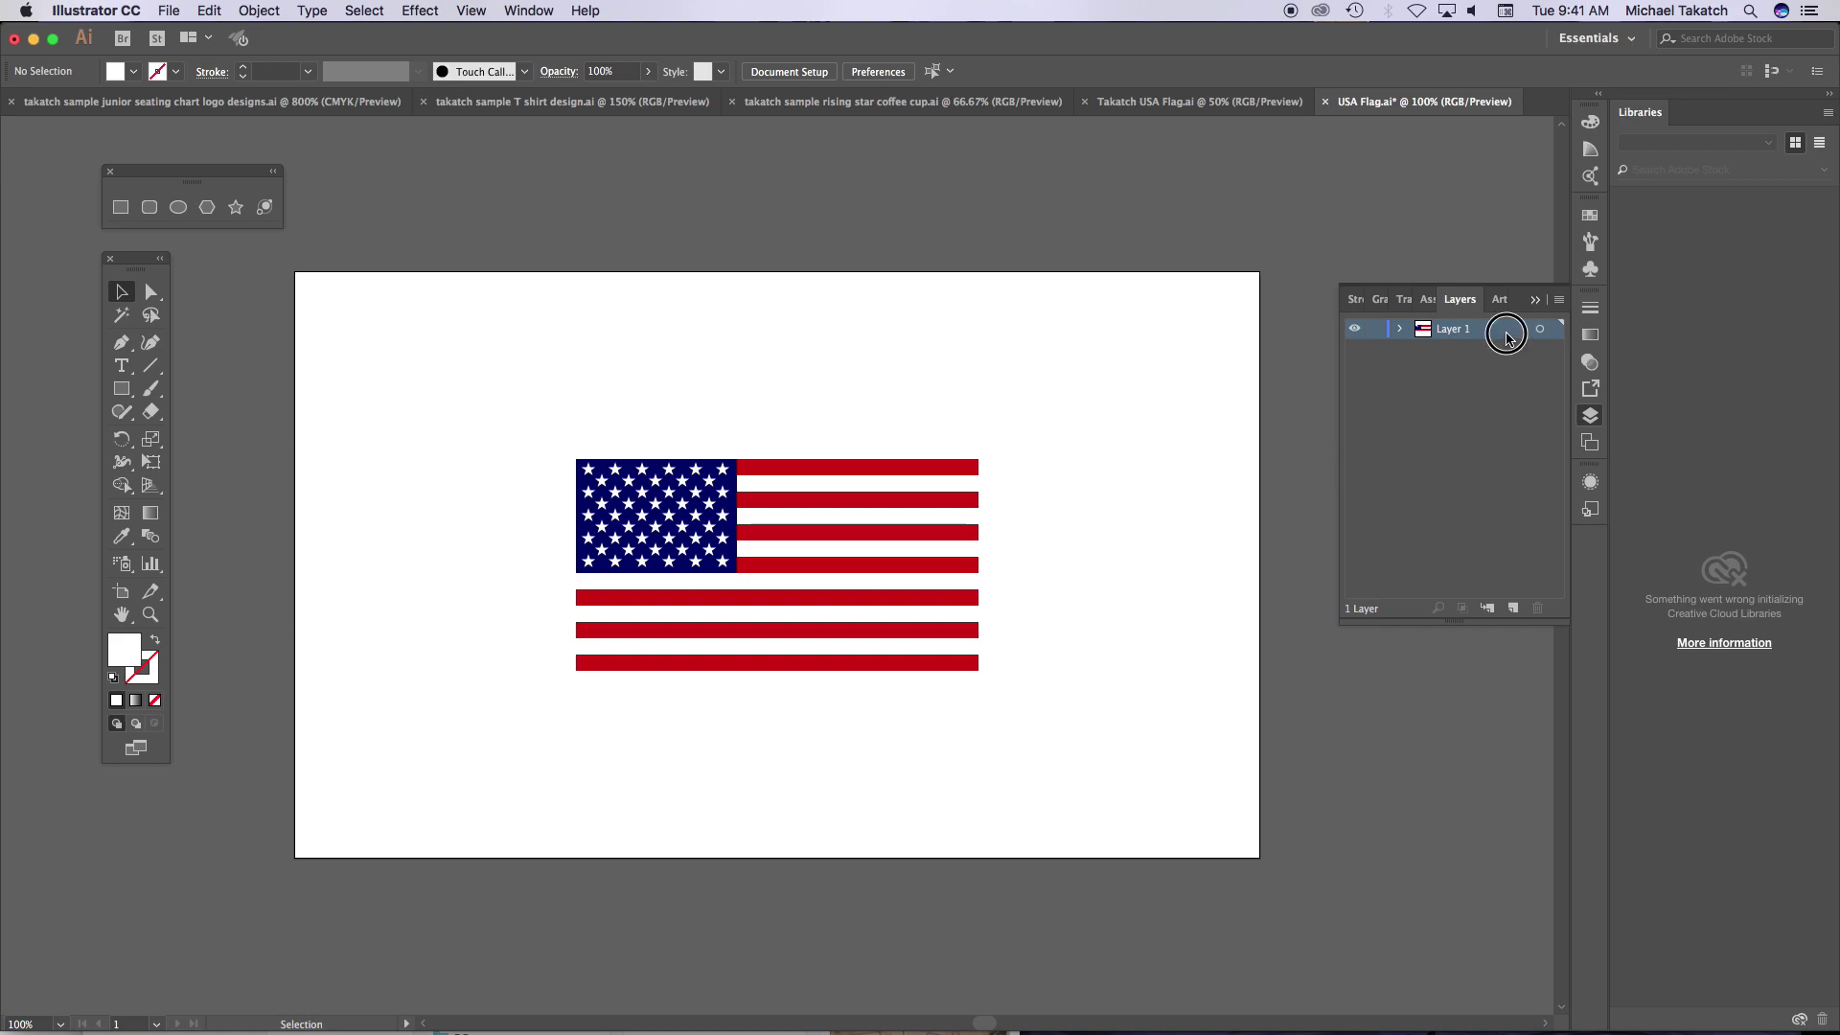
- Rename the flag artwork's layer as scan, lock it and dim its images to 50%
left_click(735, 572)
left_click(735, 621)
left_click_drag(714, 493, 627, 490)
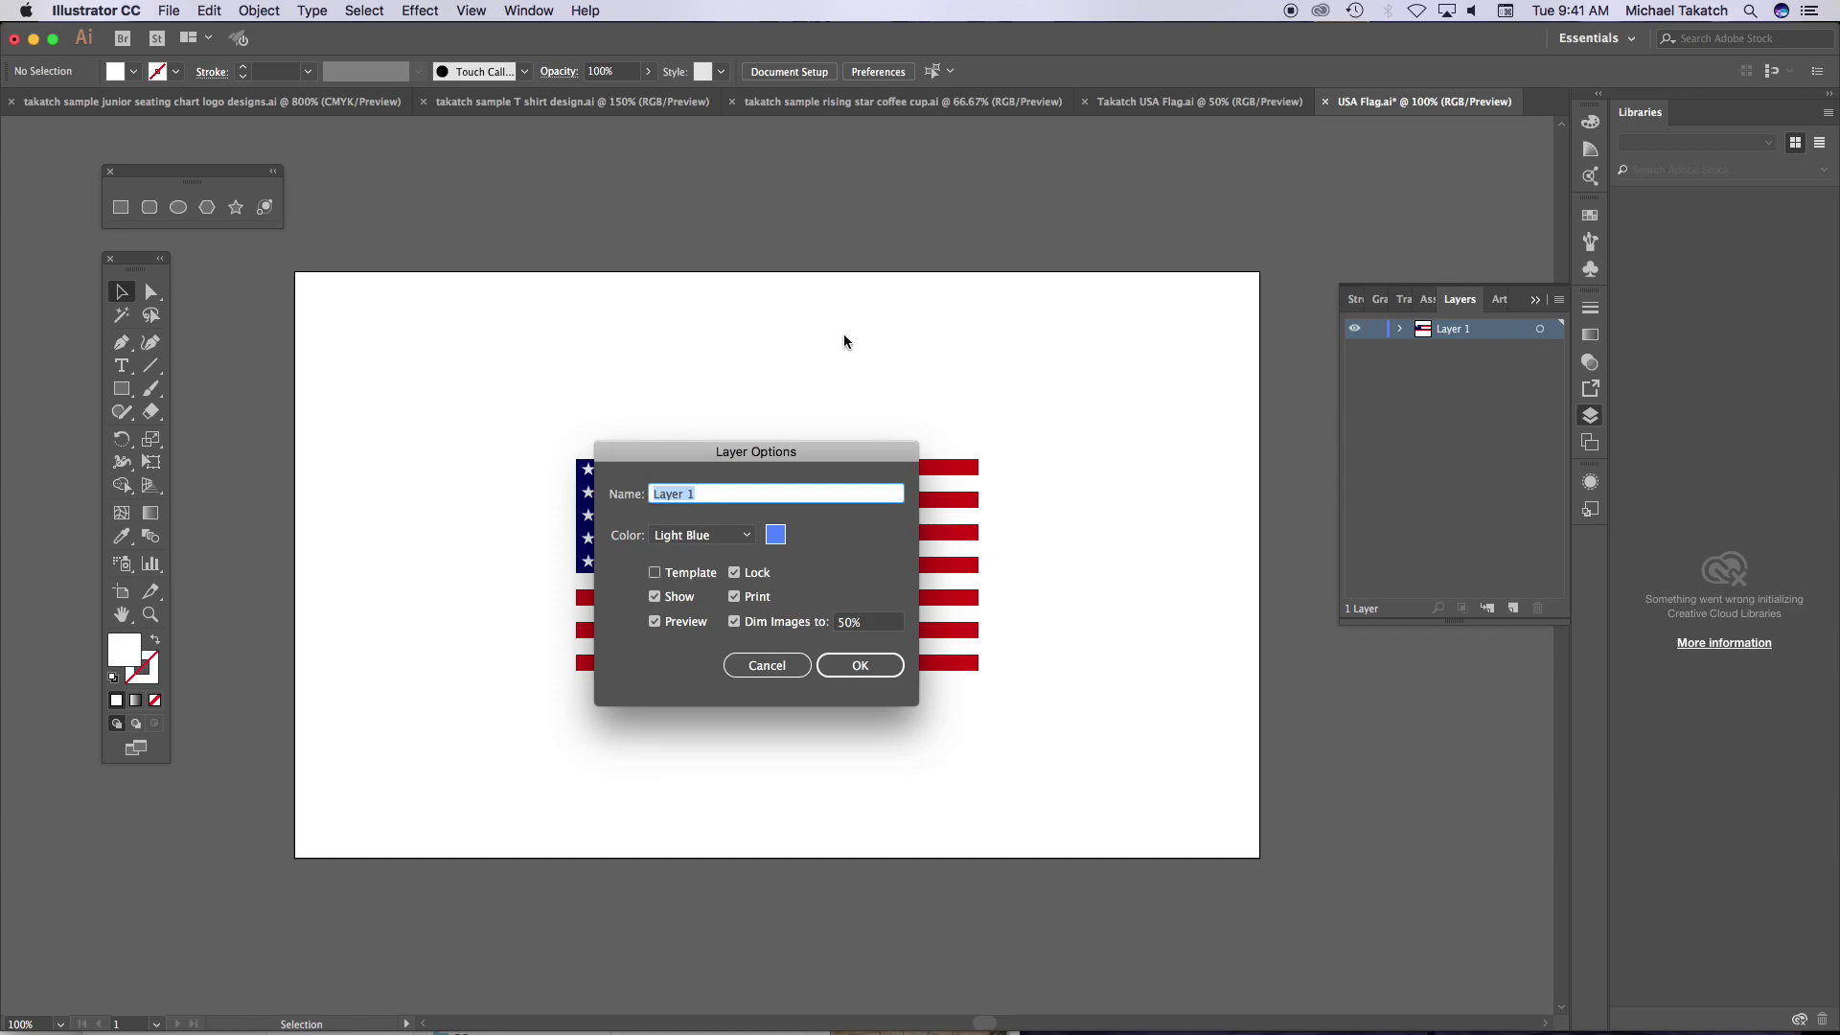
type("scan")
key("Return")
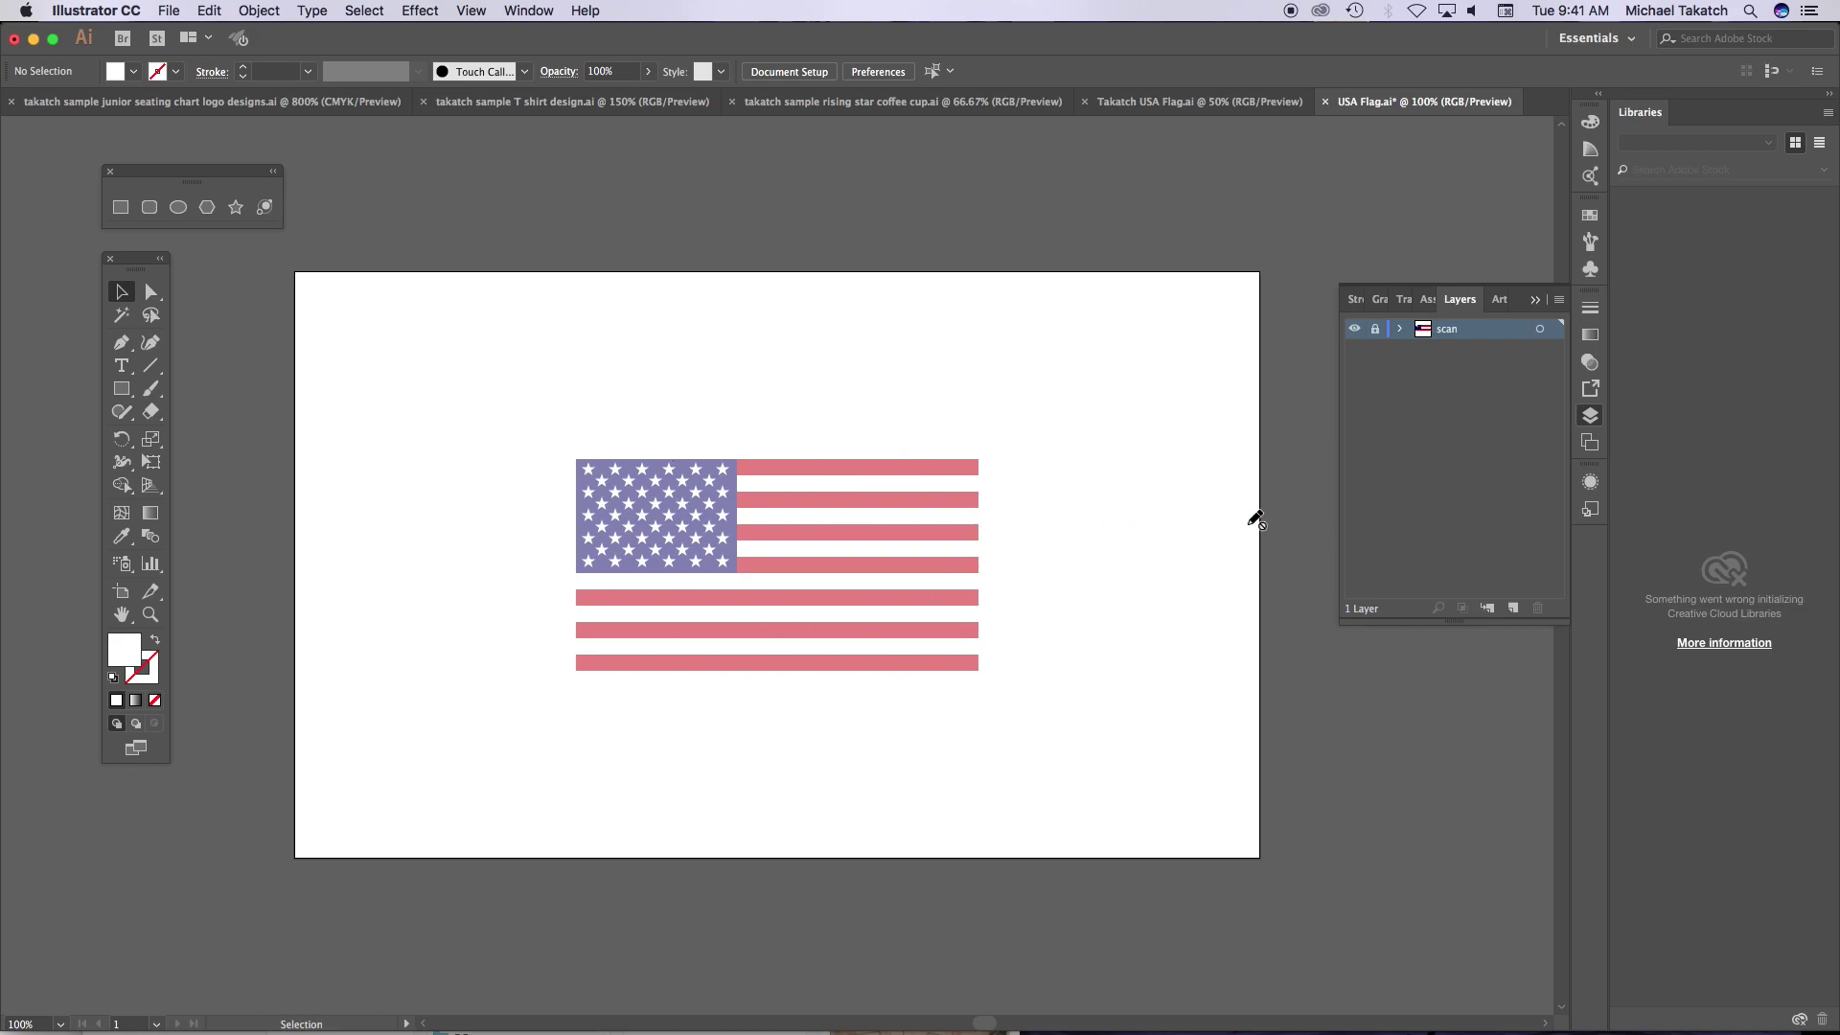
- Add a new layer above the scan layer and name it back
left_click(1512, 607)
double_click(1456, 328)
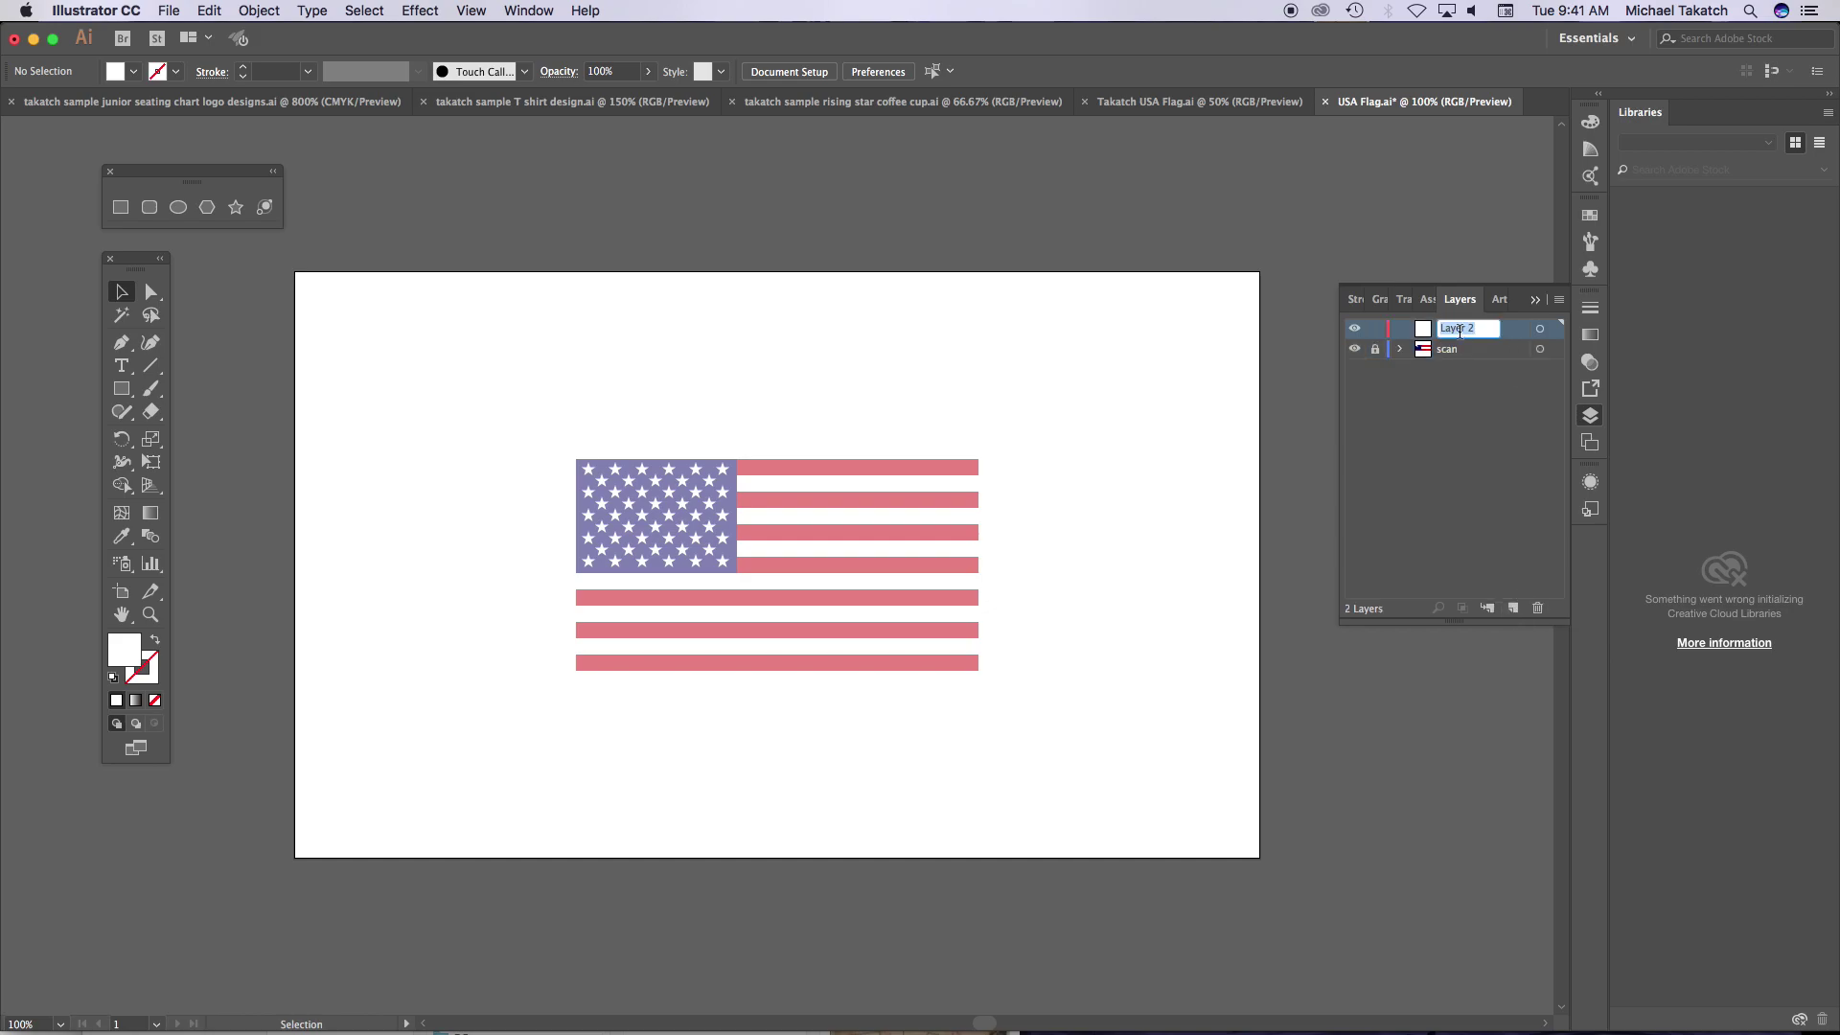
type("back")
key("Return")
- Close the detached shape tools, select the Rectangle tool and detach its tool group again
left_click(111, 173)
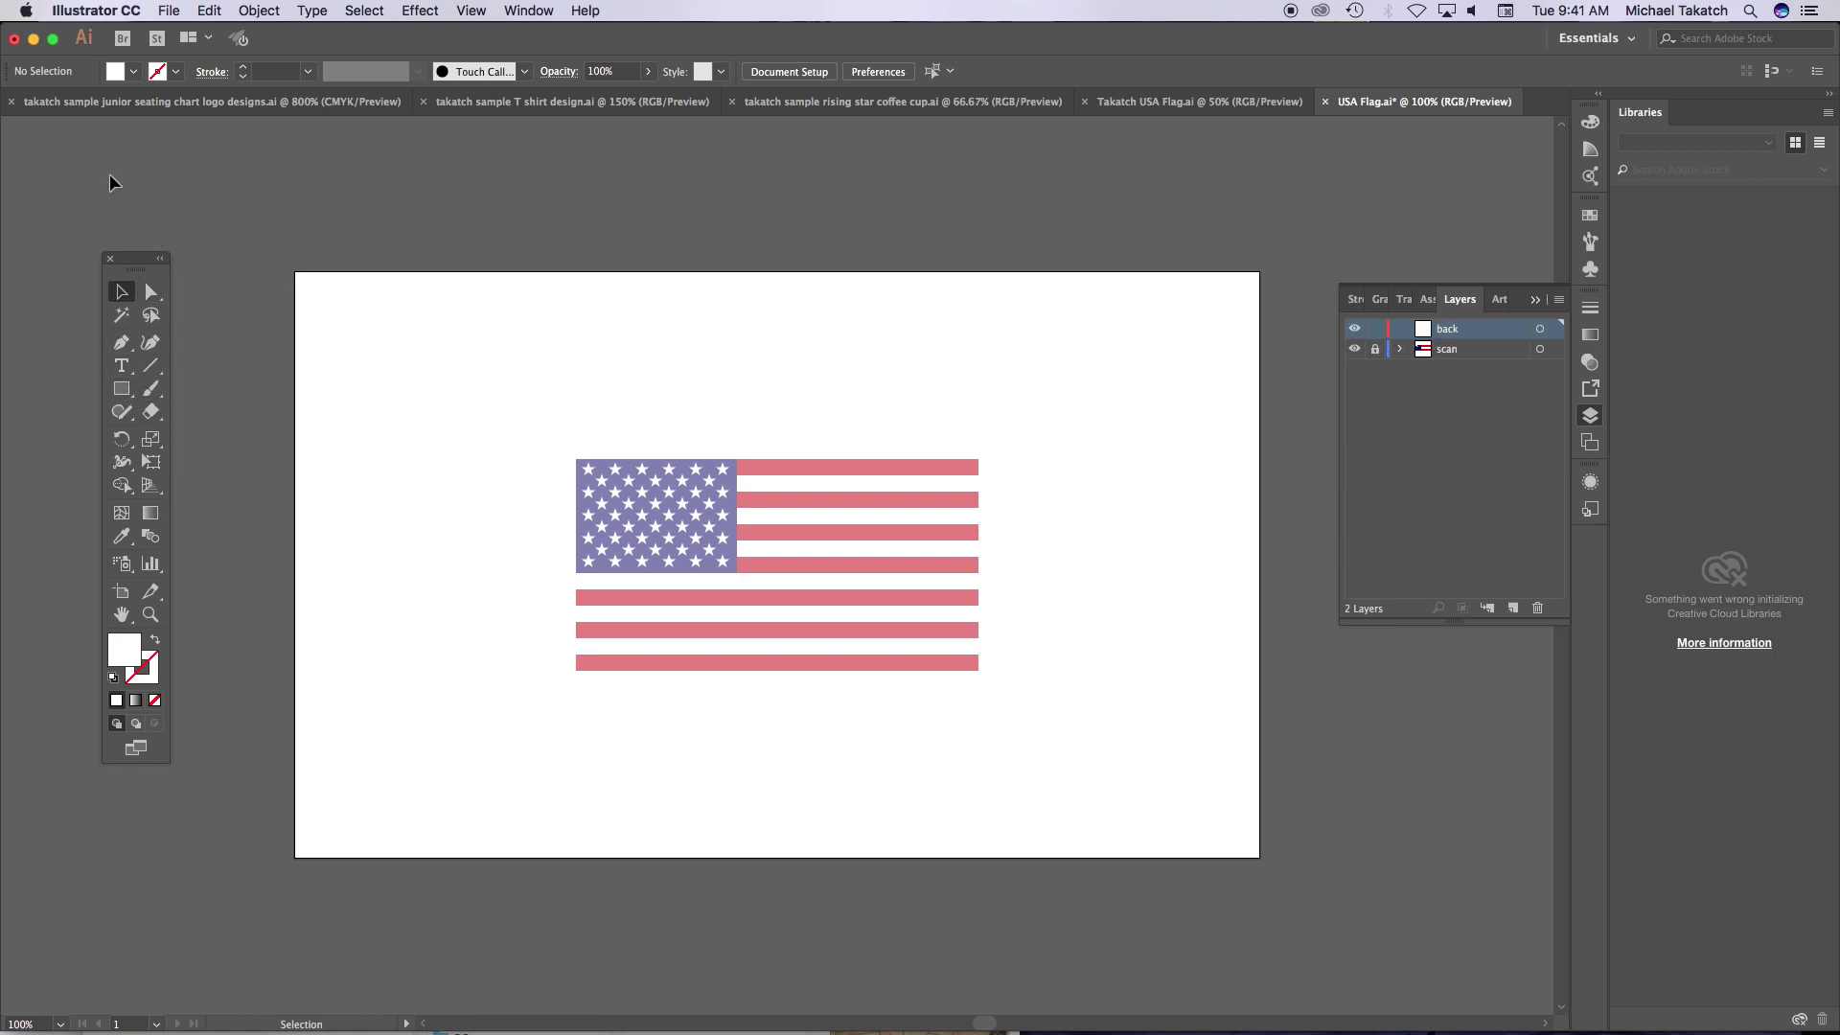
left_click(122, 389)
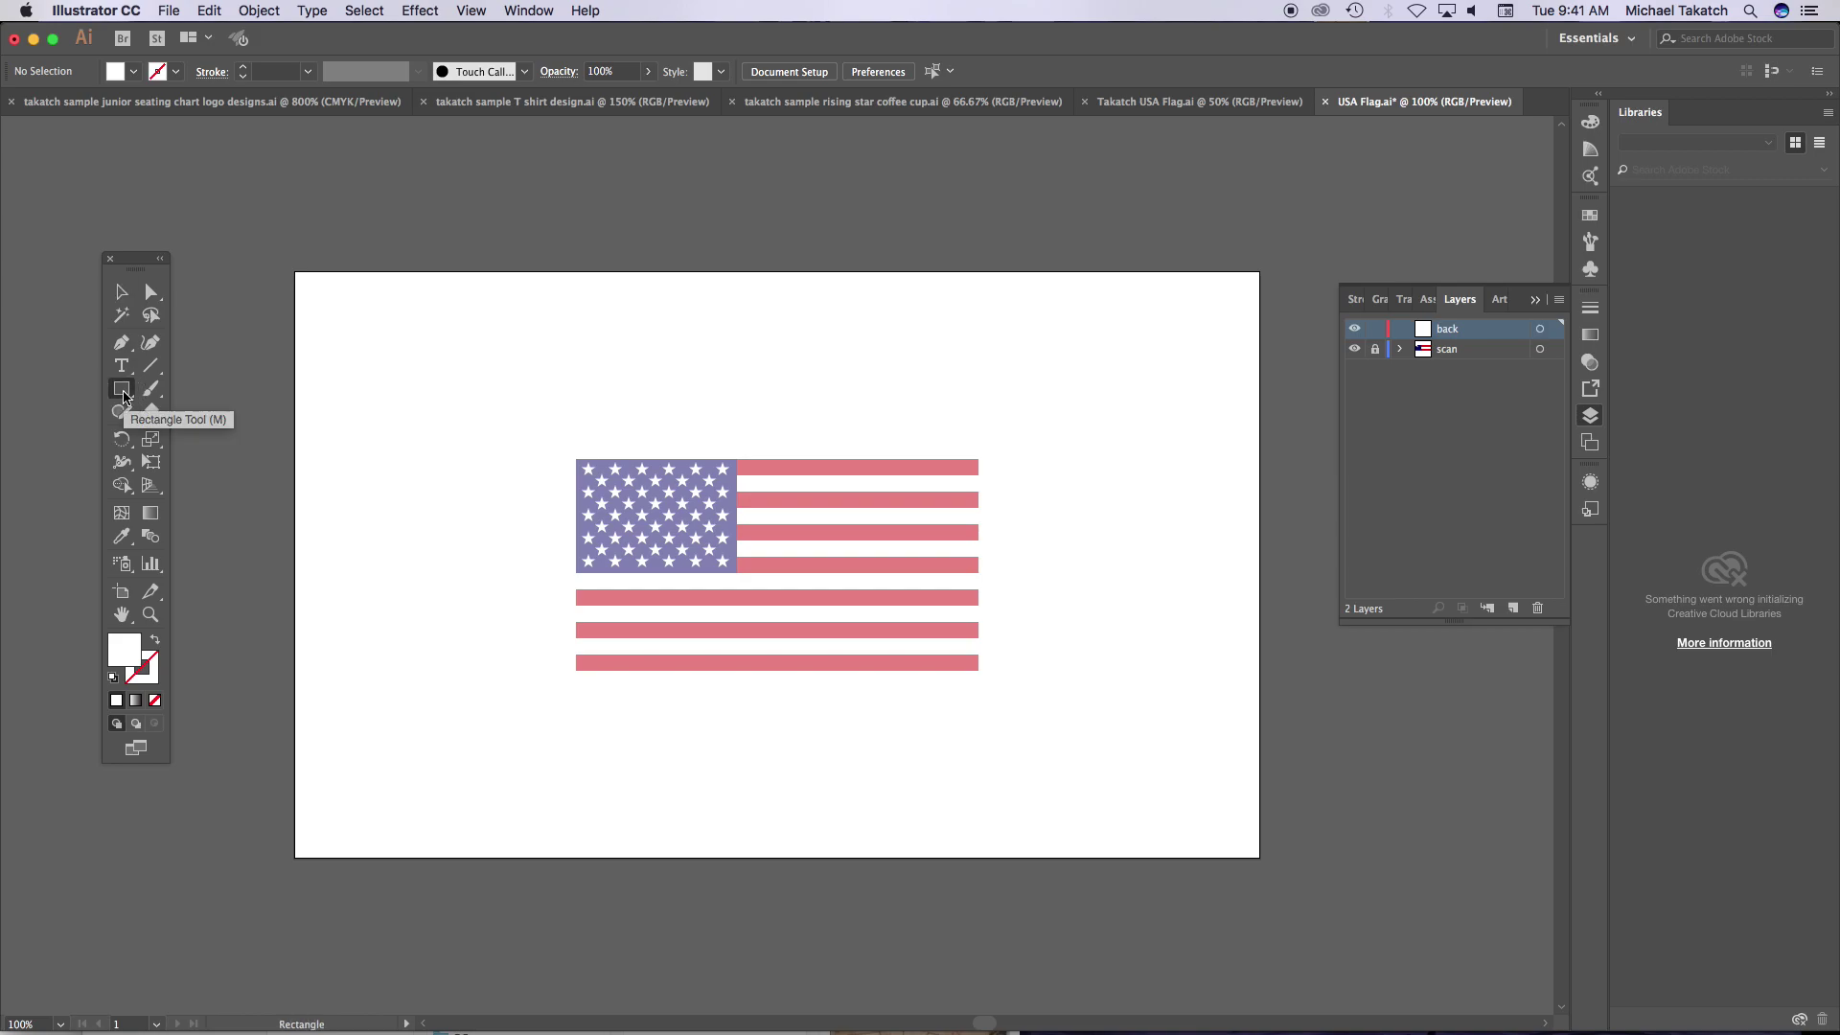
mouse_move(123, 390)
left_mouse_down()
mouse_move(326, 376)
mouse_move(341, 444)
mouse_move(356, 264)
mouse_move(402, 296)
left_mouse_up()
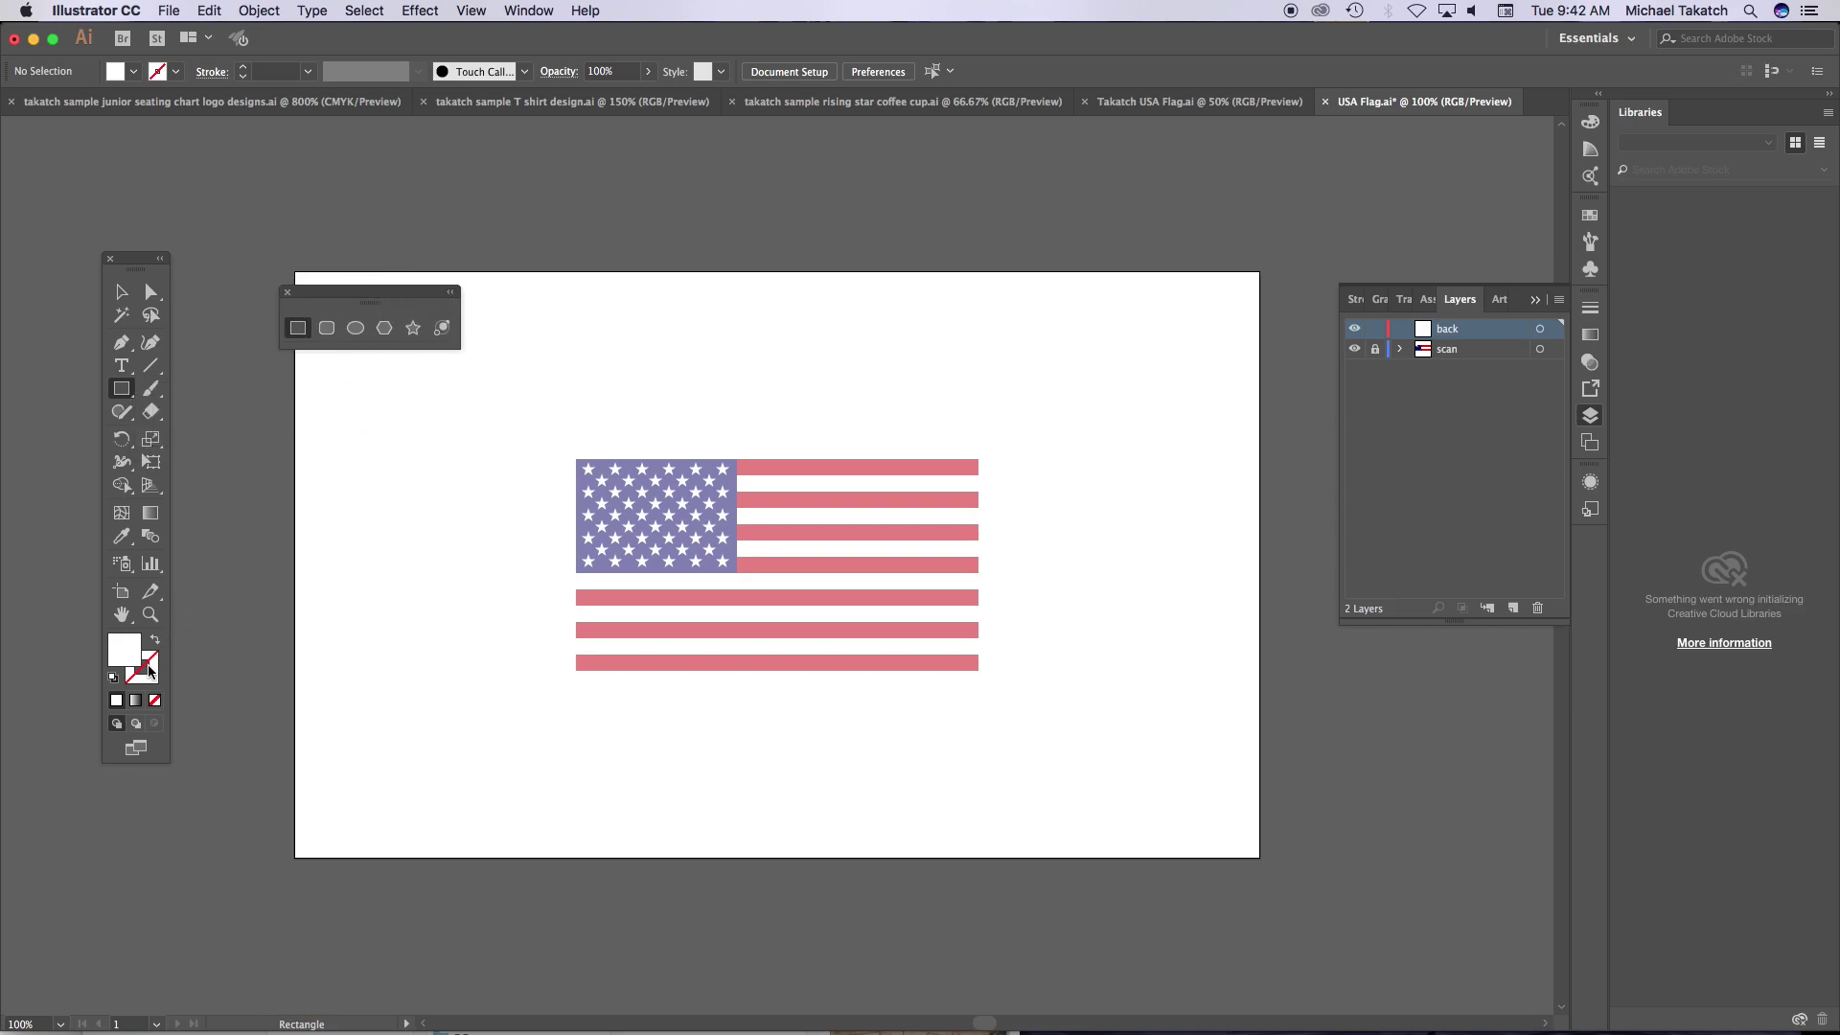
- Draw a light blue (B7D3ED) rectangle about 5.83 × 3.07 in over the whole flag on the back layer
key("super+equal")
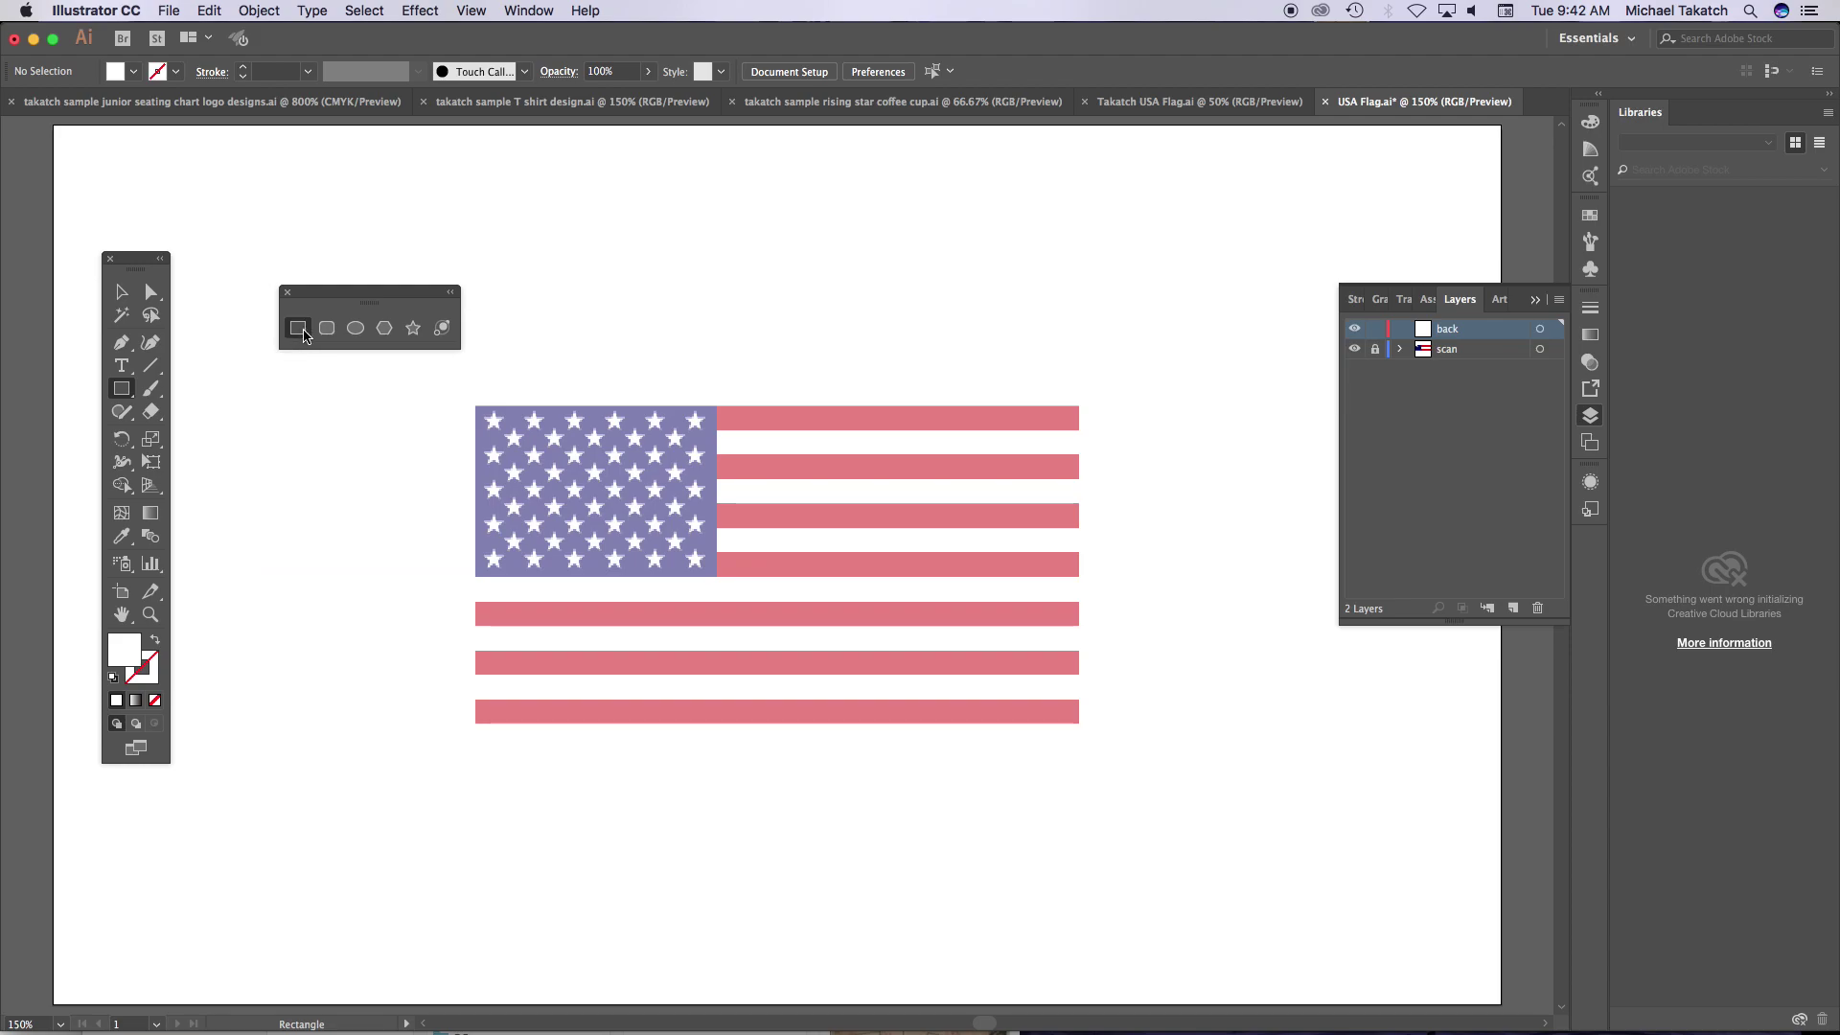
double_click(119, 648)
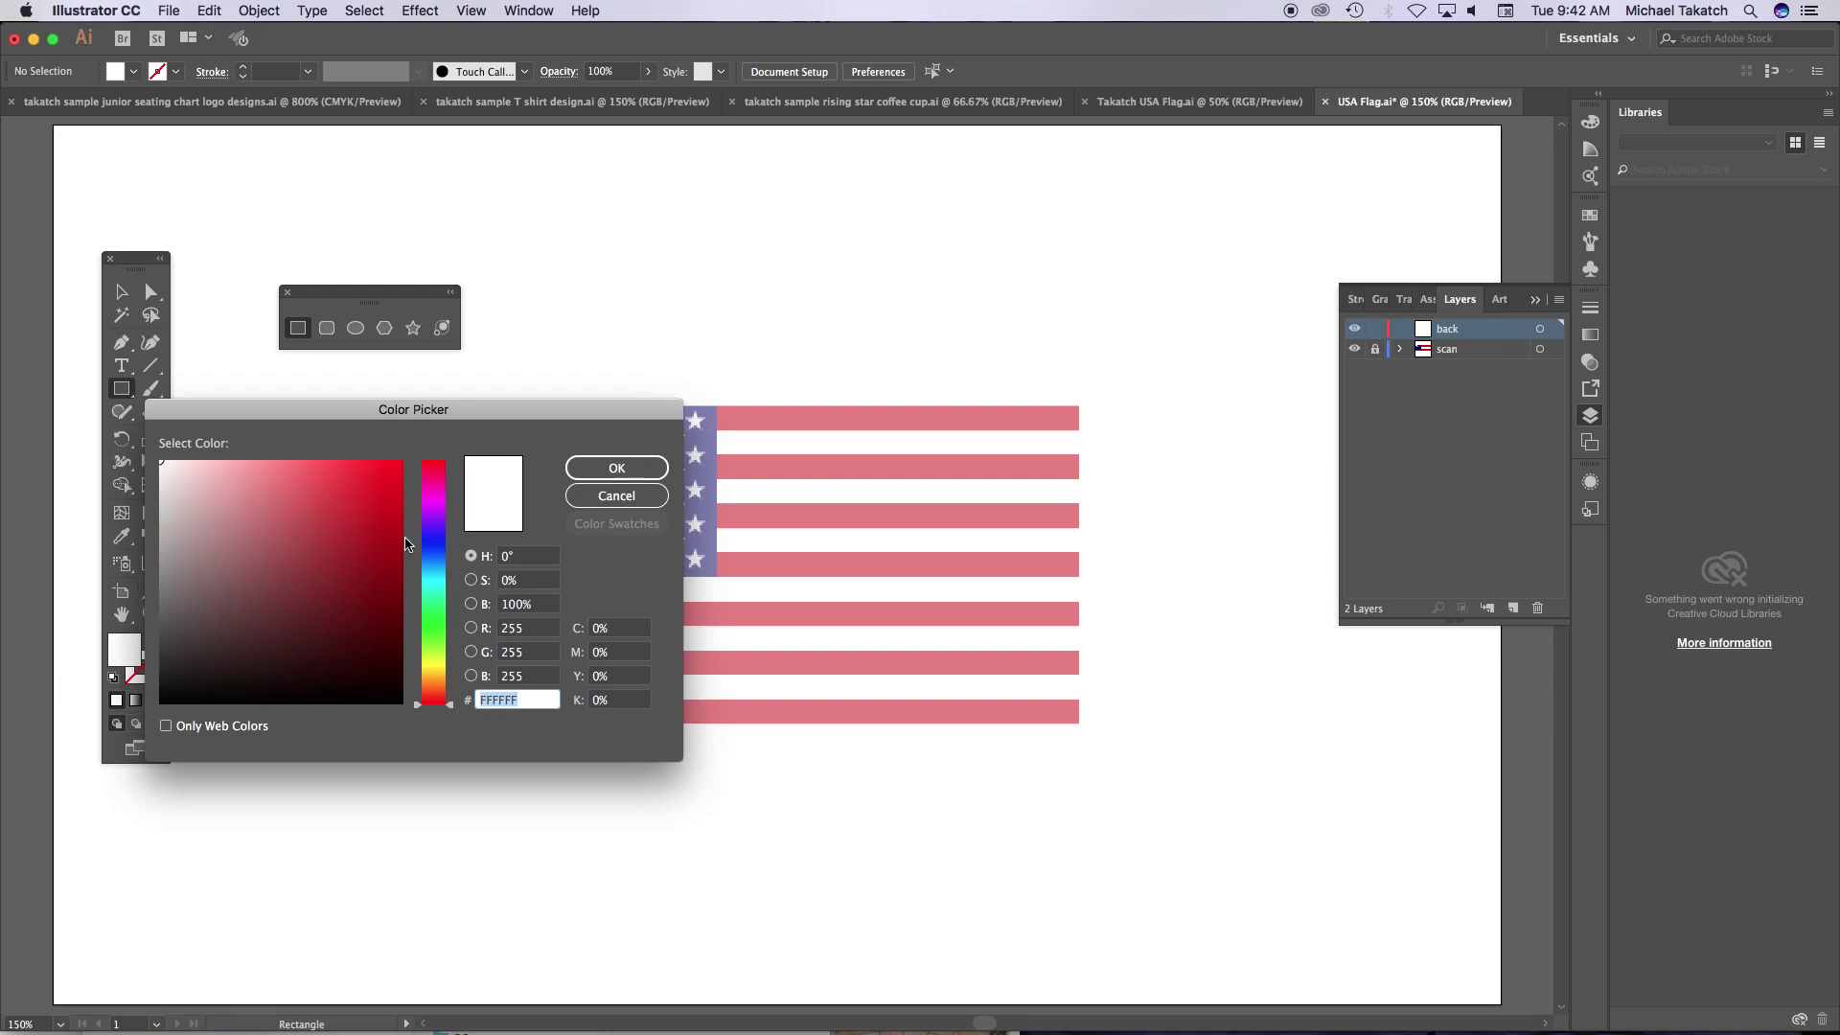
left_click(428, 564)
left_click_drag(273, 485, 215, 477)
left_click(616, 467)
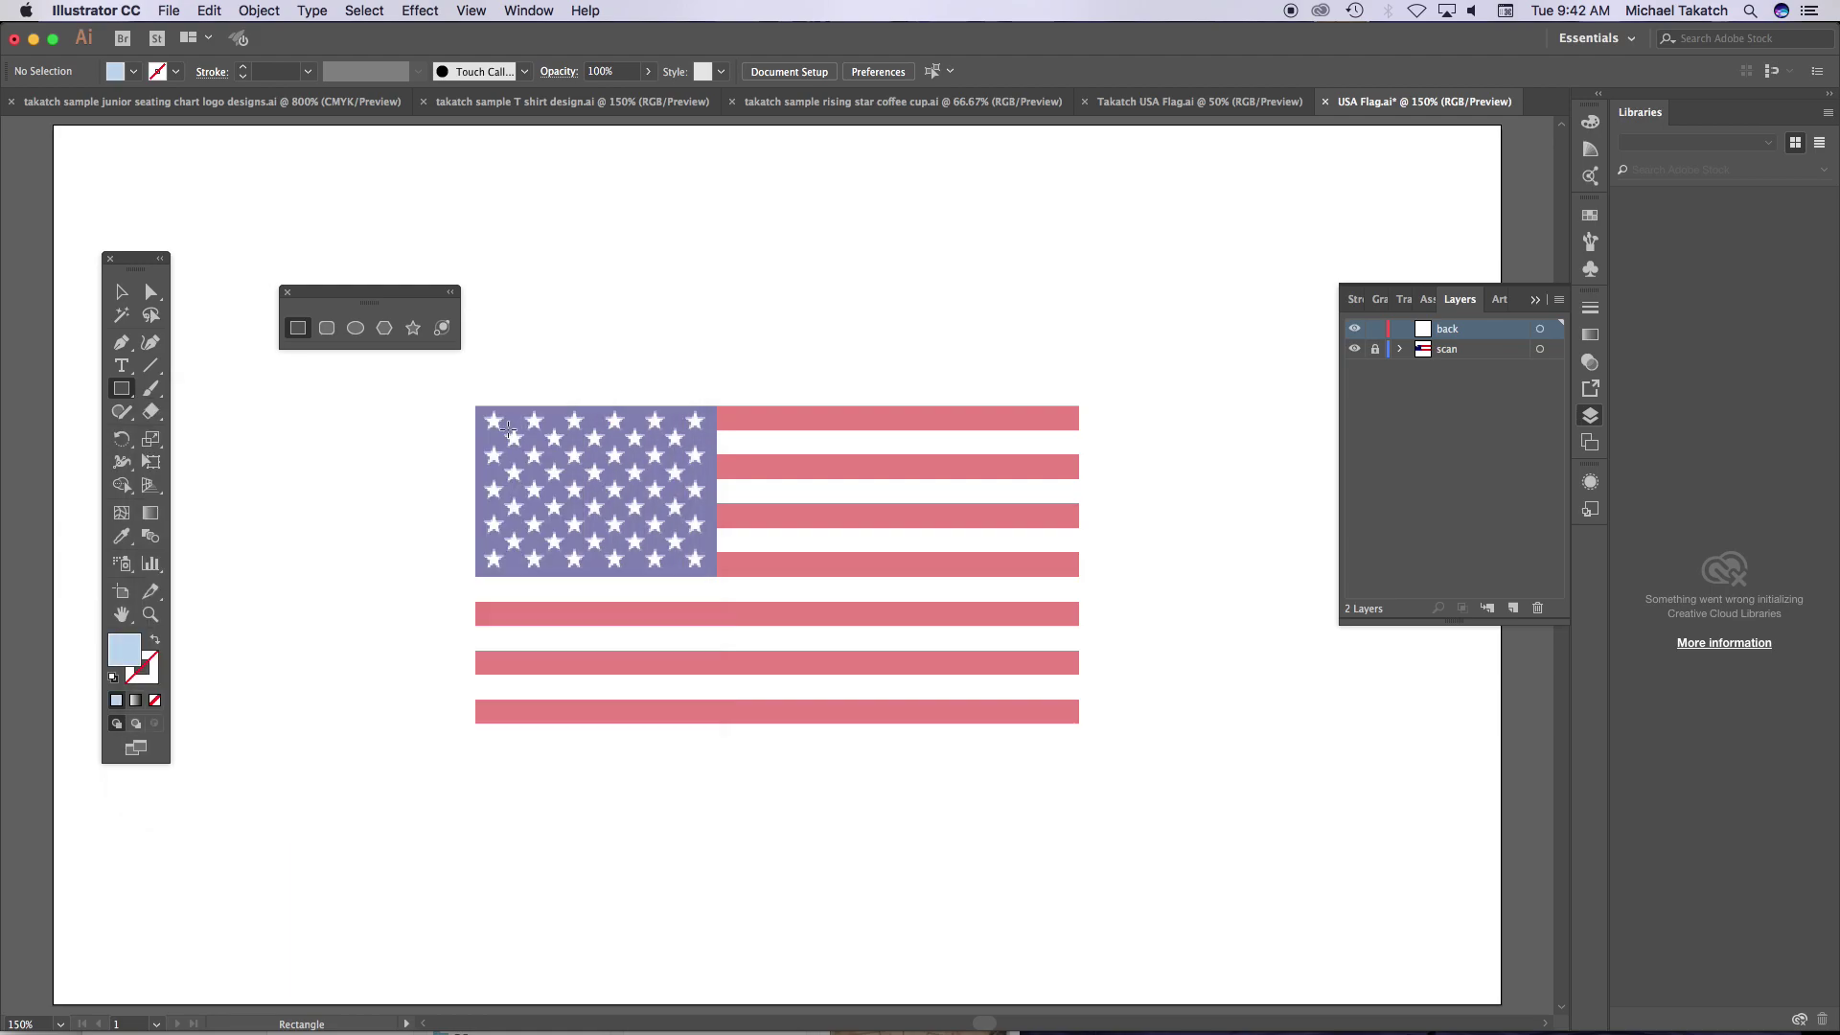
left_click_drag(476, 408, 1079, 722)
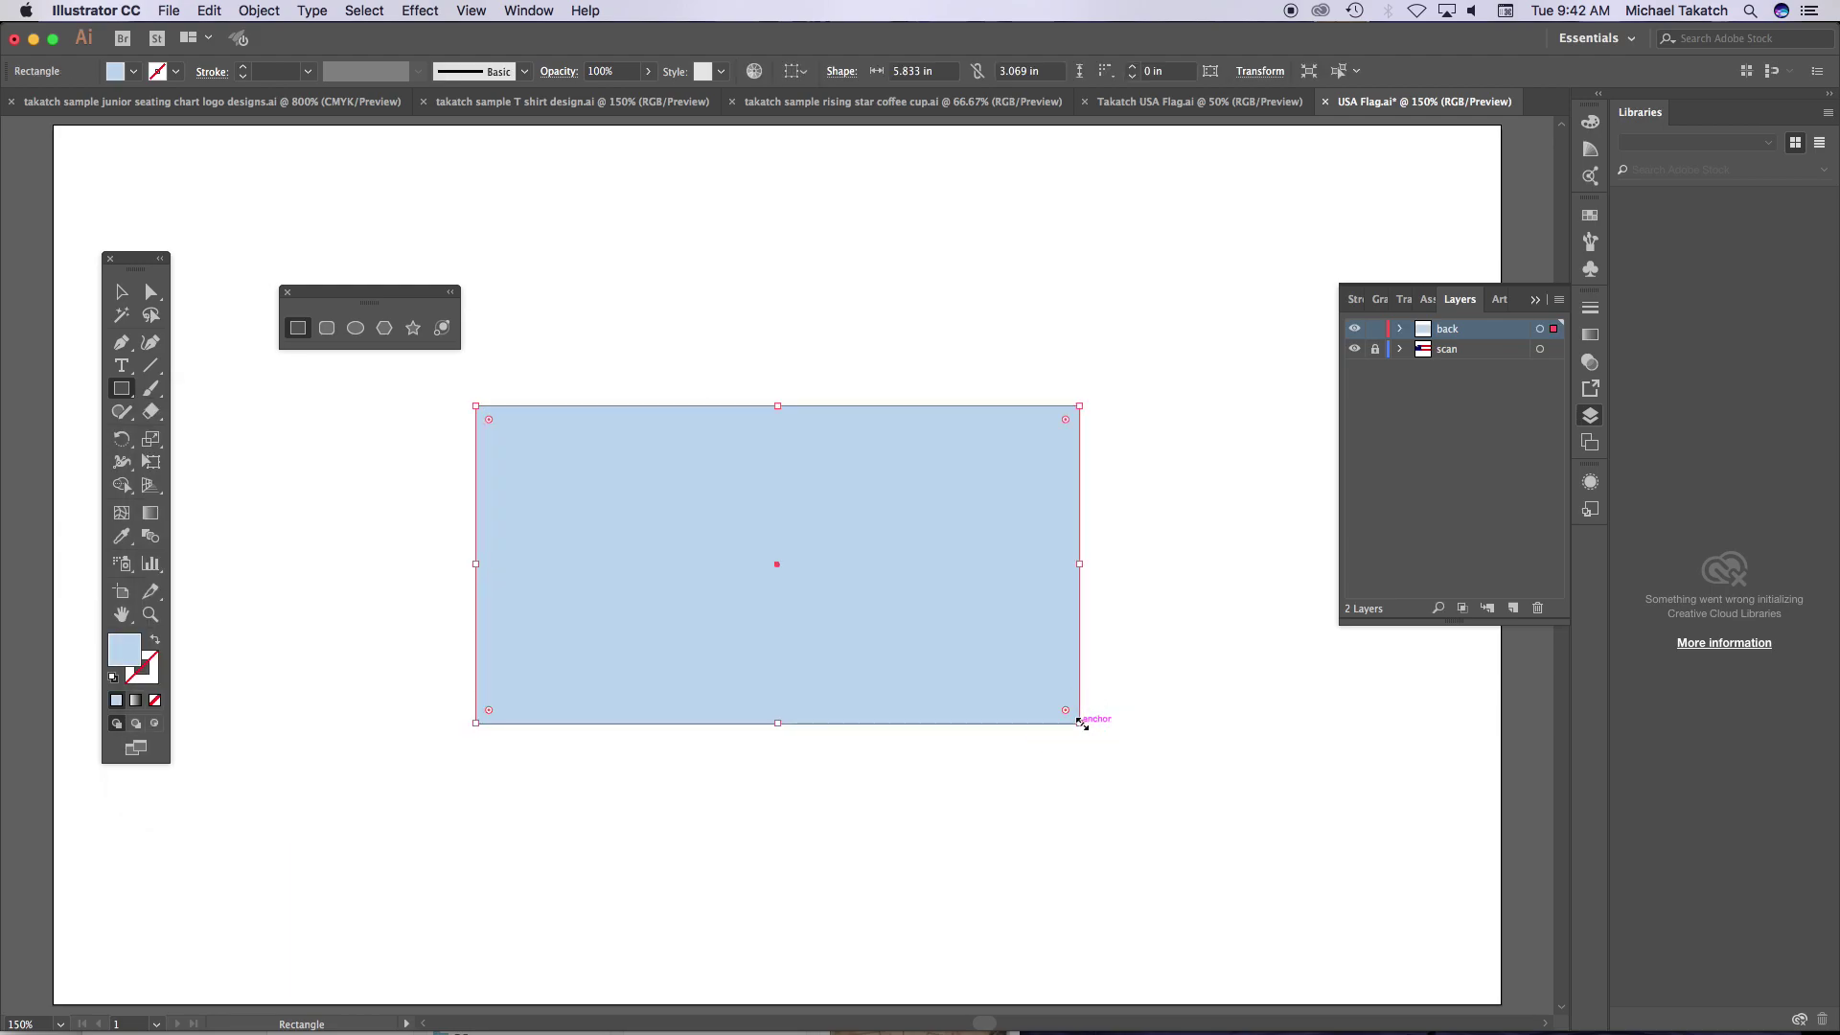
- Lock and hide the back layer, and add a new layer named red stripes
left_click(1373, 331)
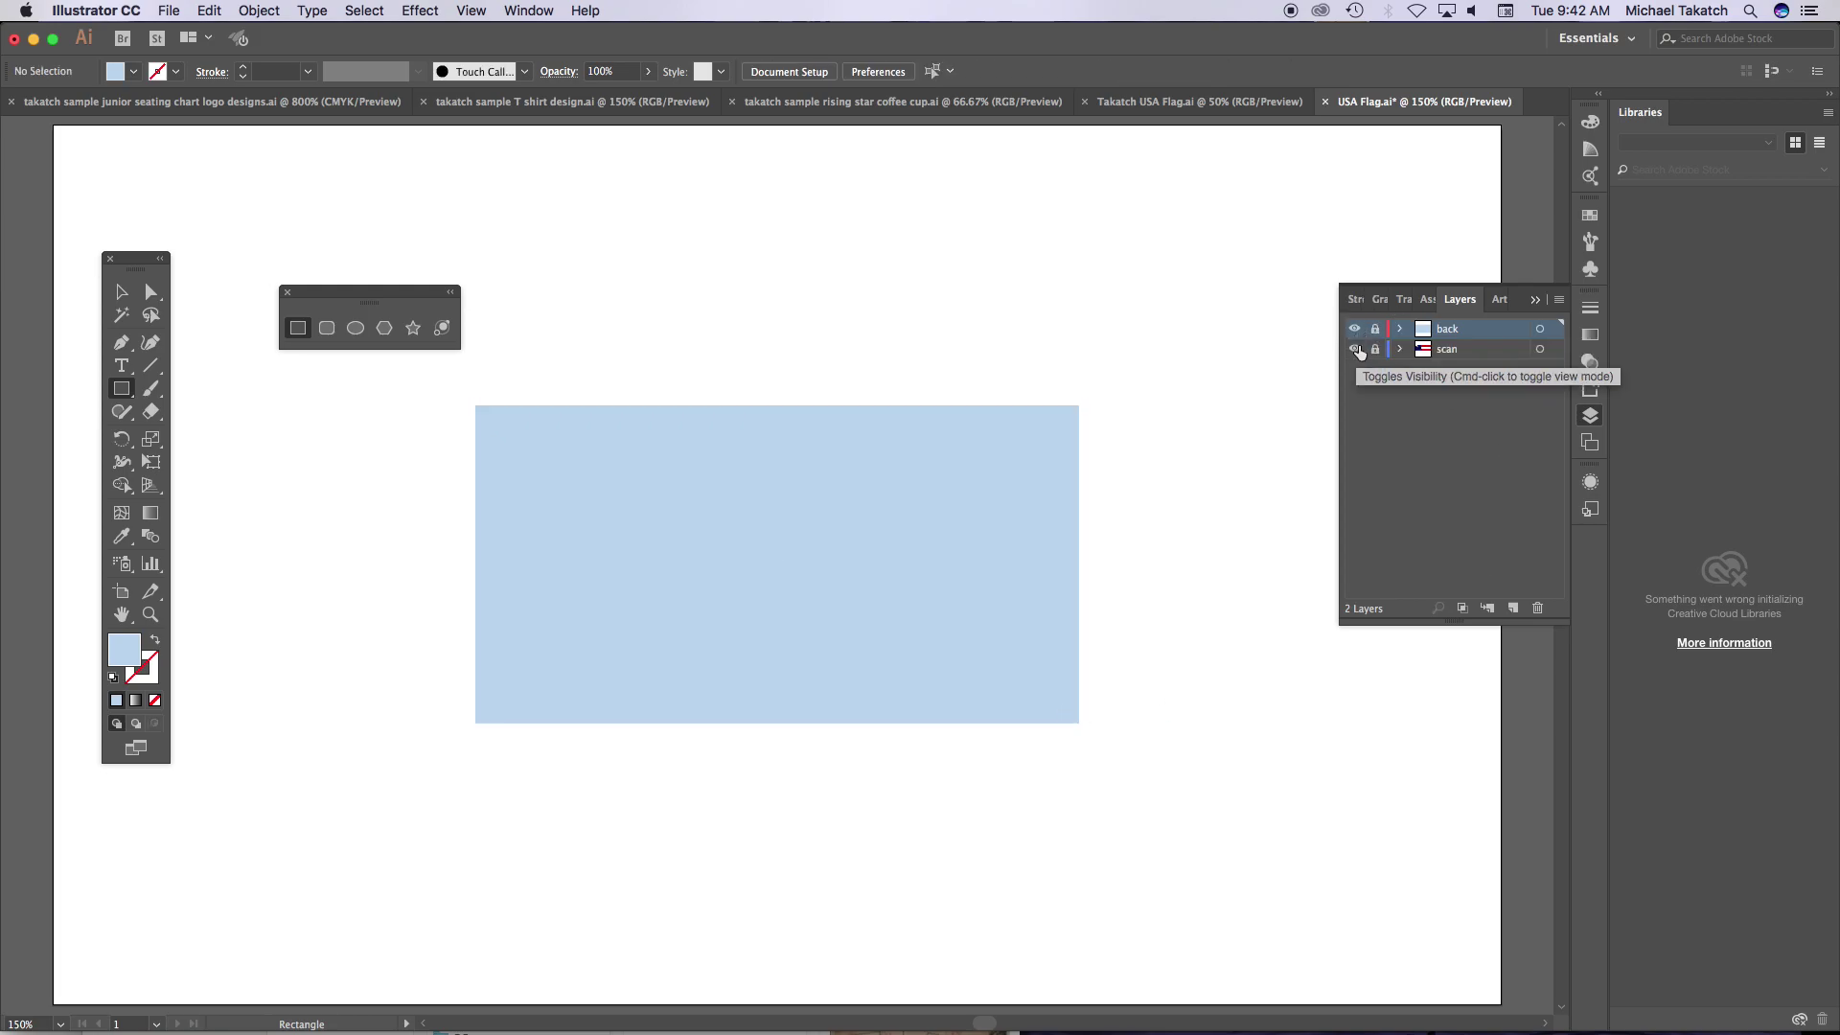
left_click(1355, 329)
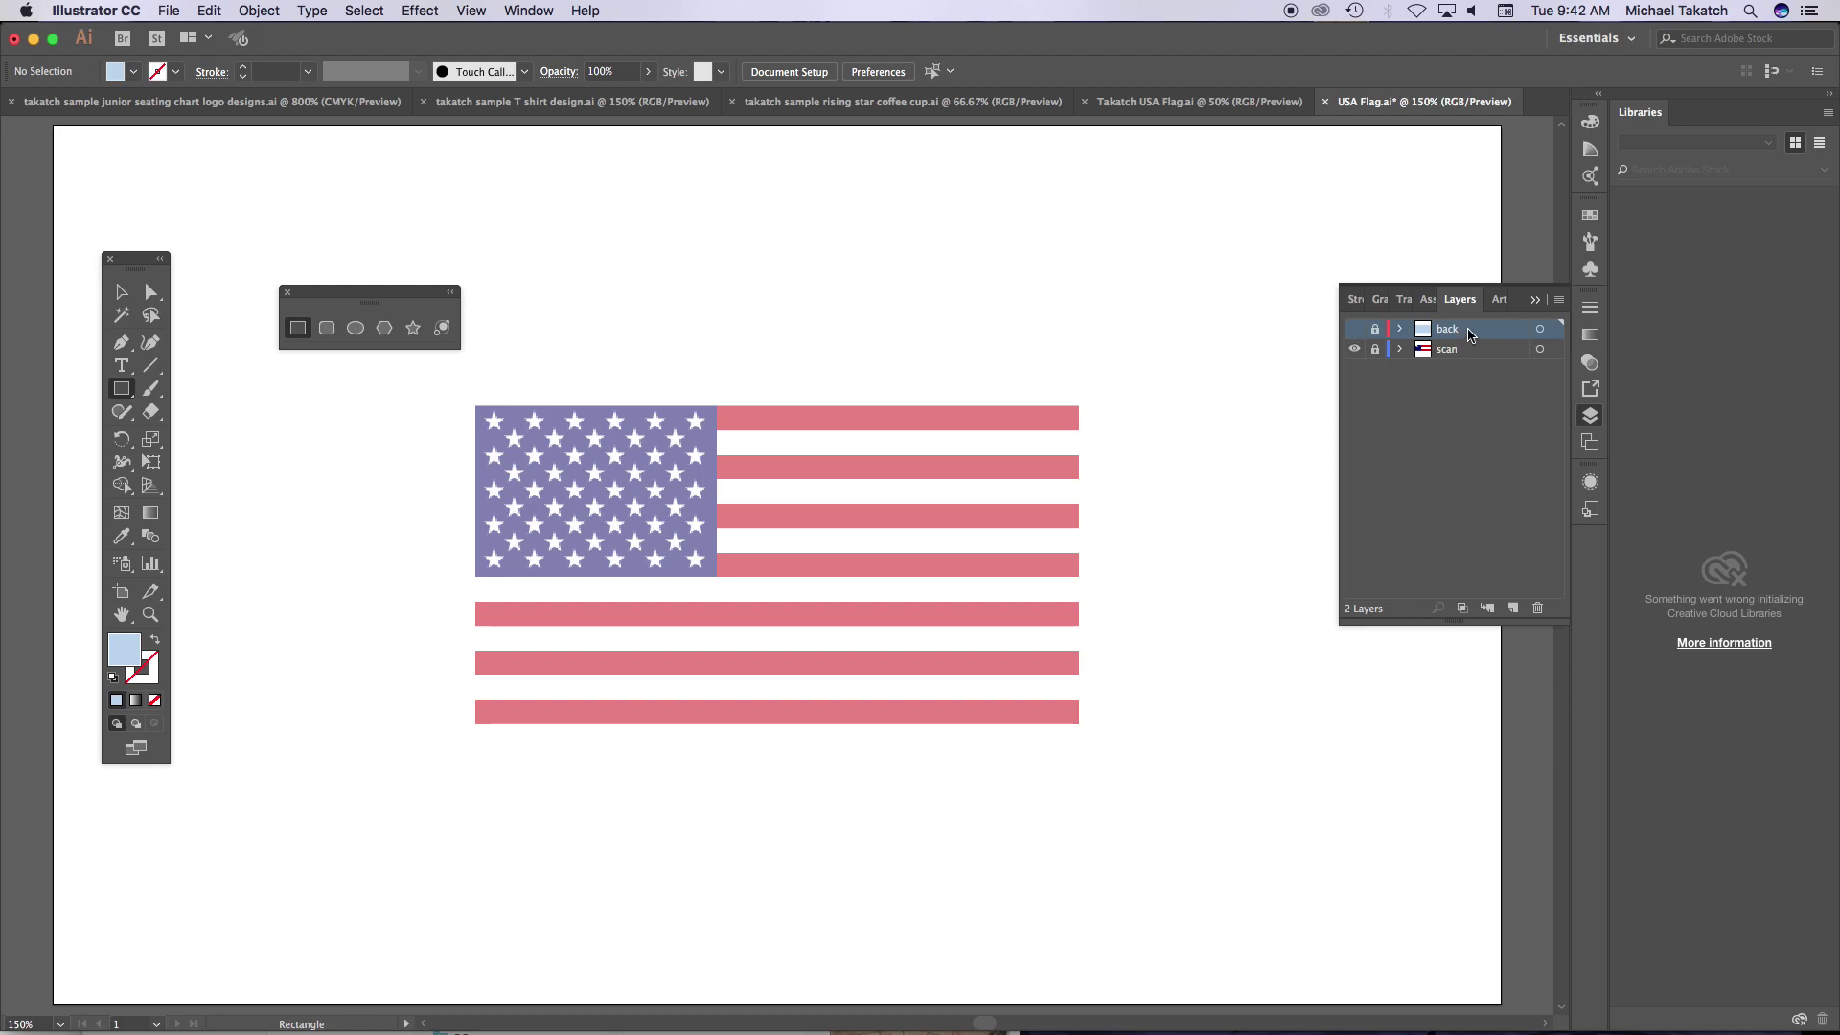
left_click(1513, 609)
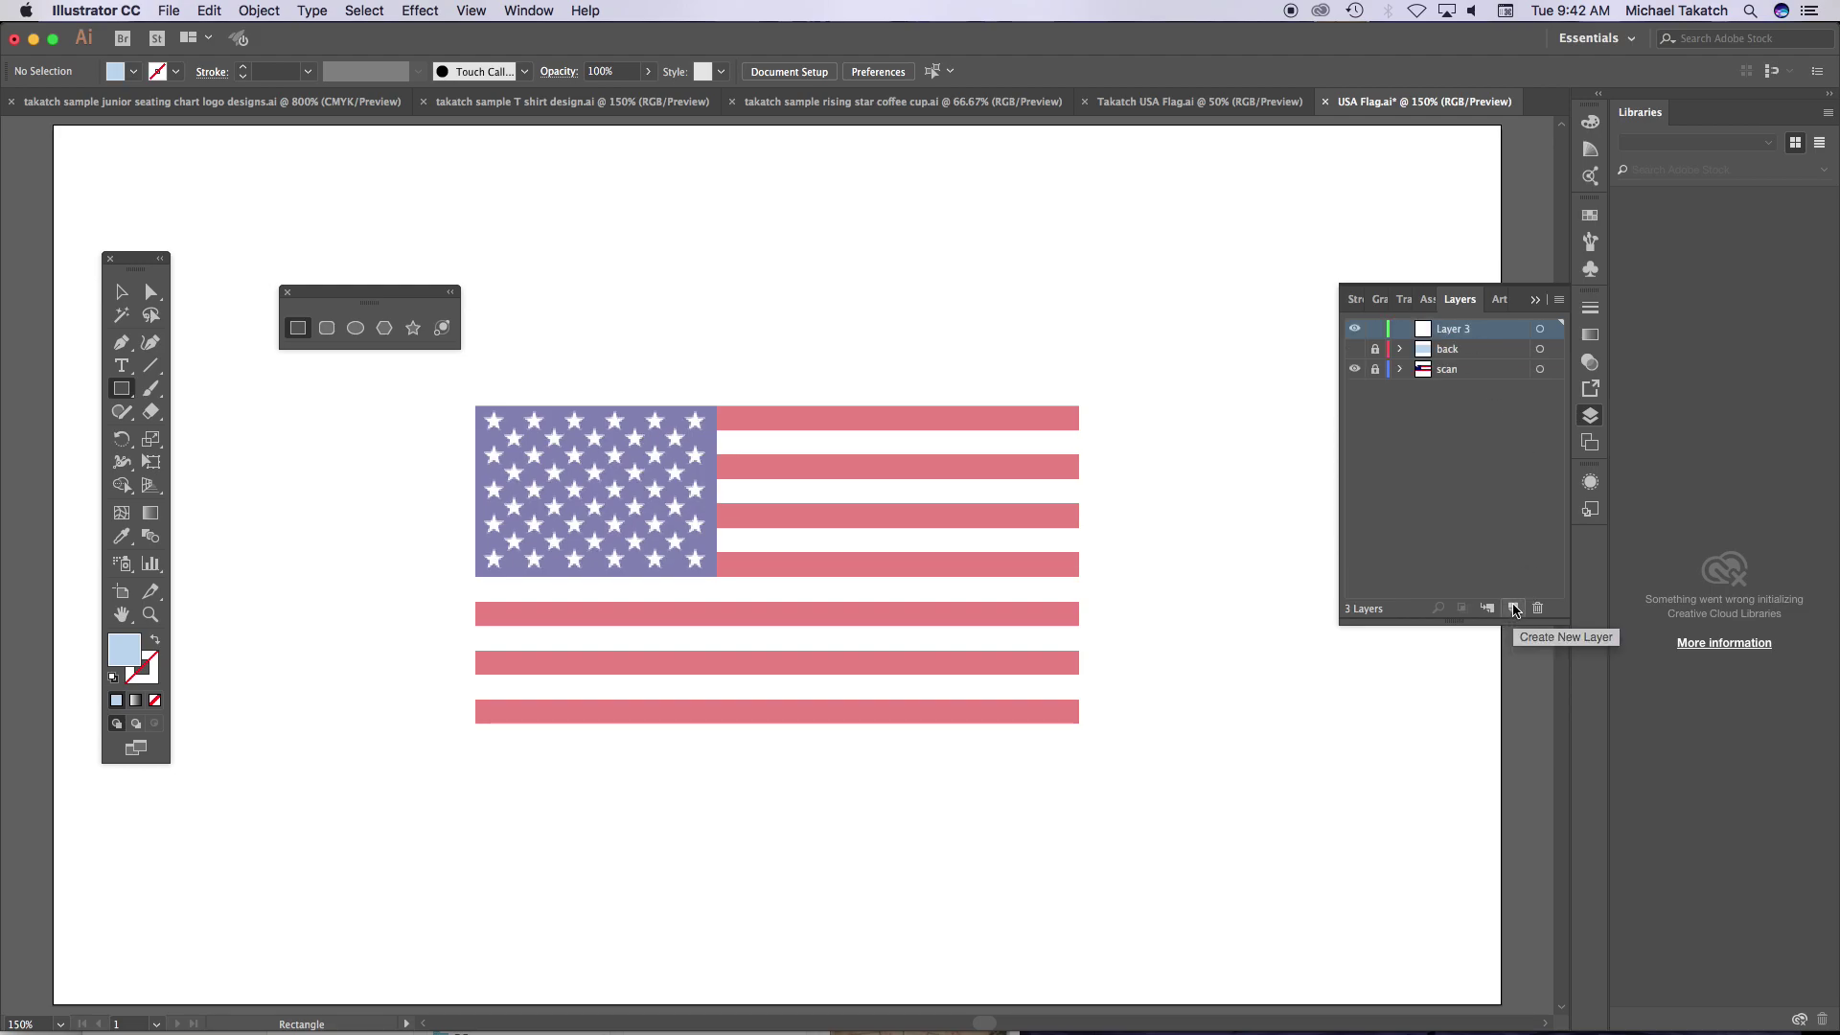
double_click(1462, 336)
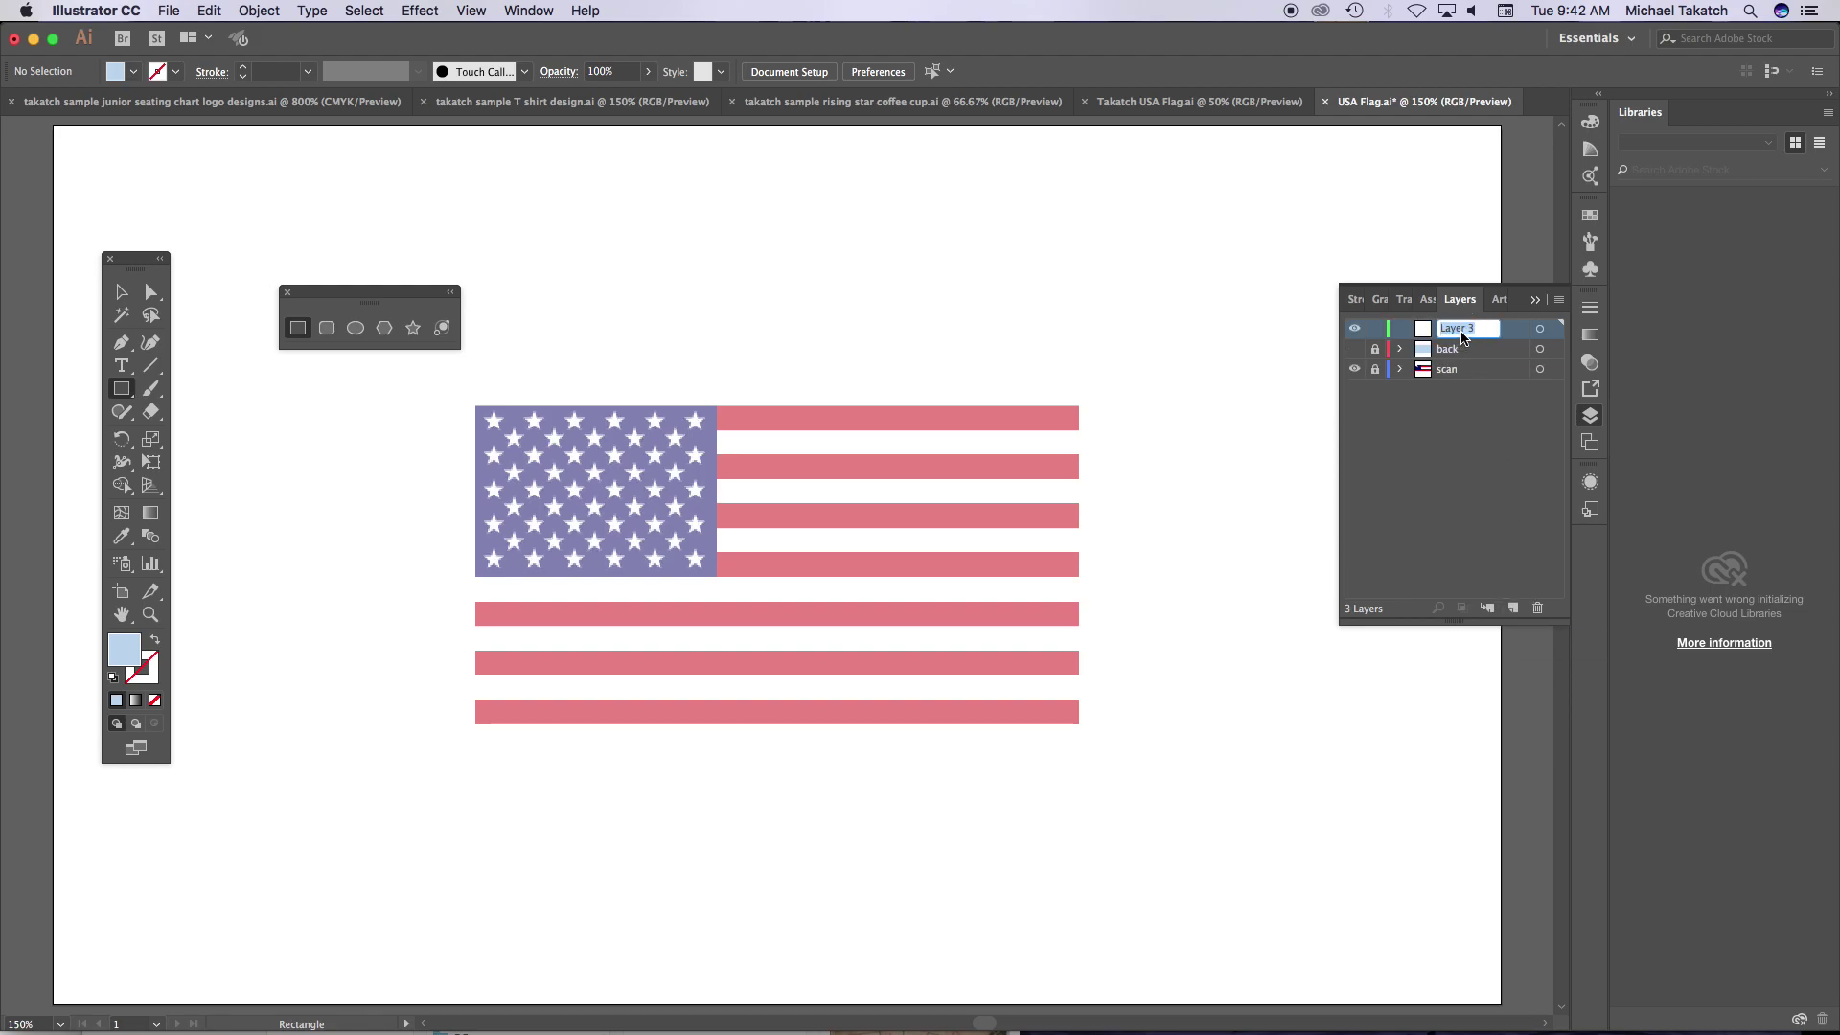
type("f")
- Draw a bright red (F70B0B) rectangle about 5.83 × 0.23 in over the flag's bottom stripe on the red stripes layer
left_click(149, 616)
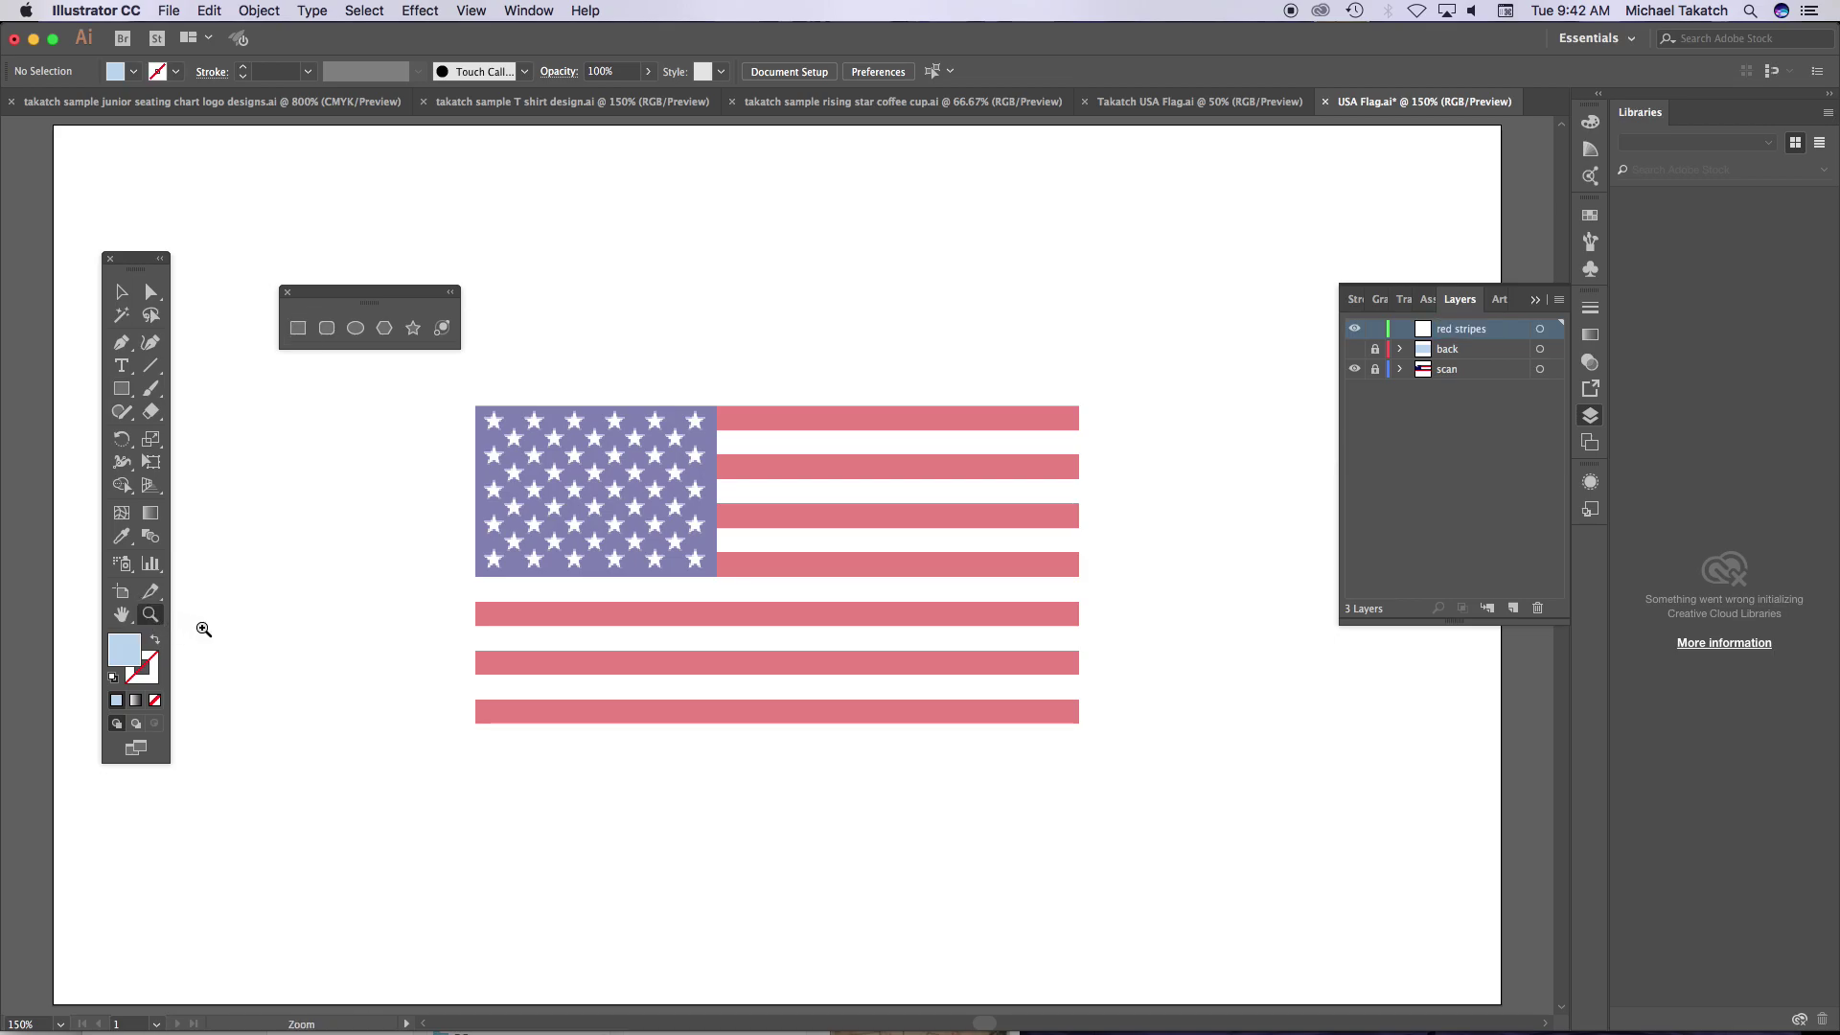
left_click(431, 655)
left_click(431, 656)
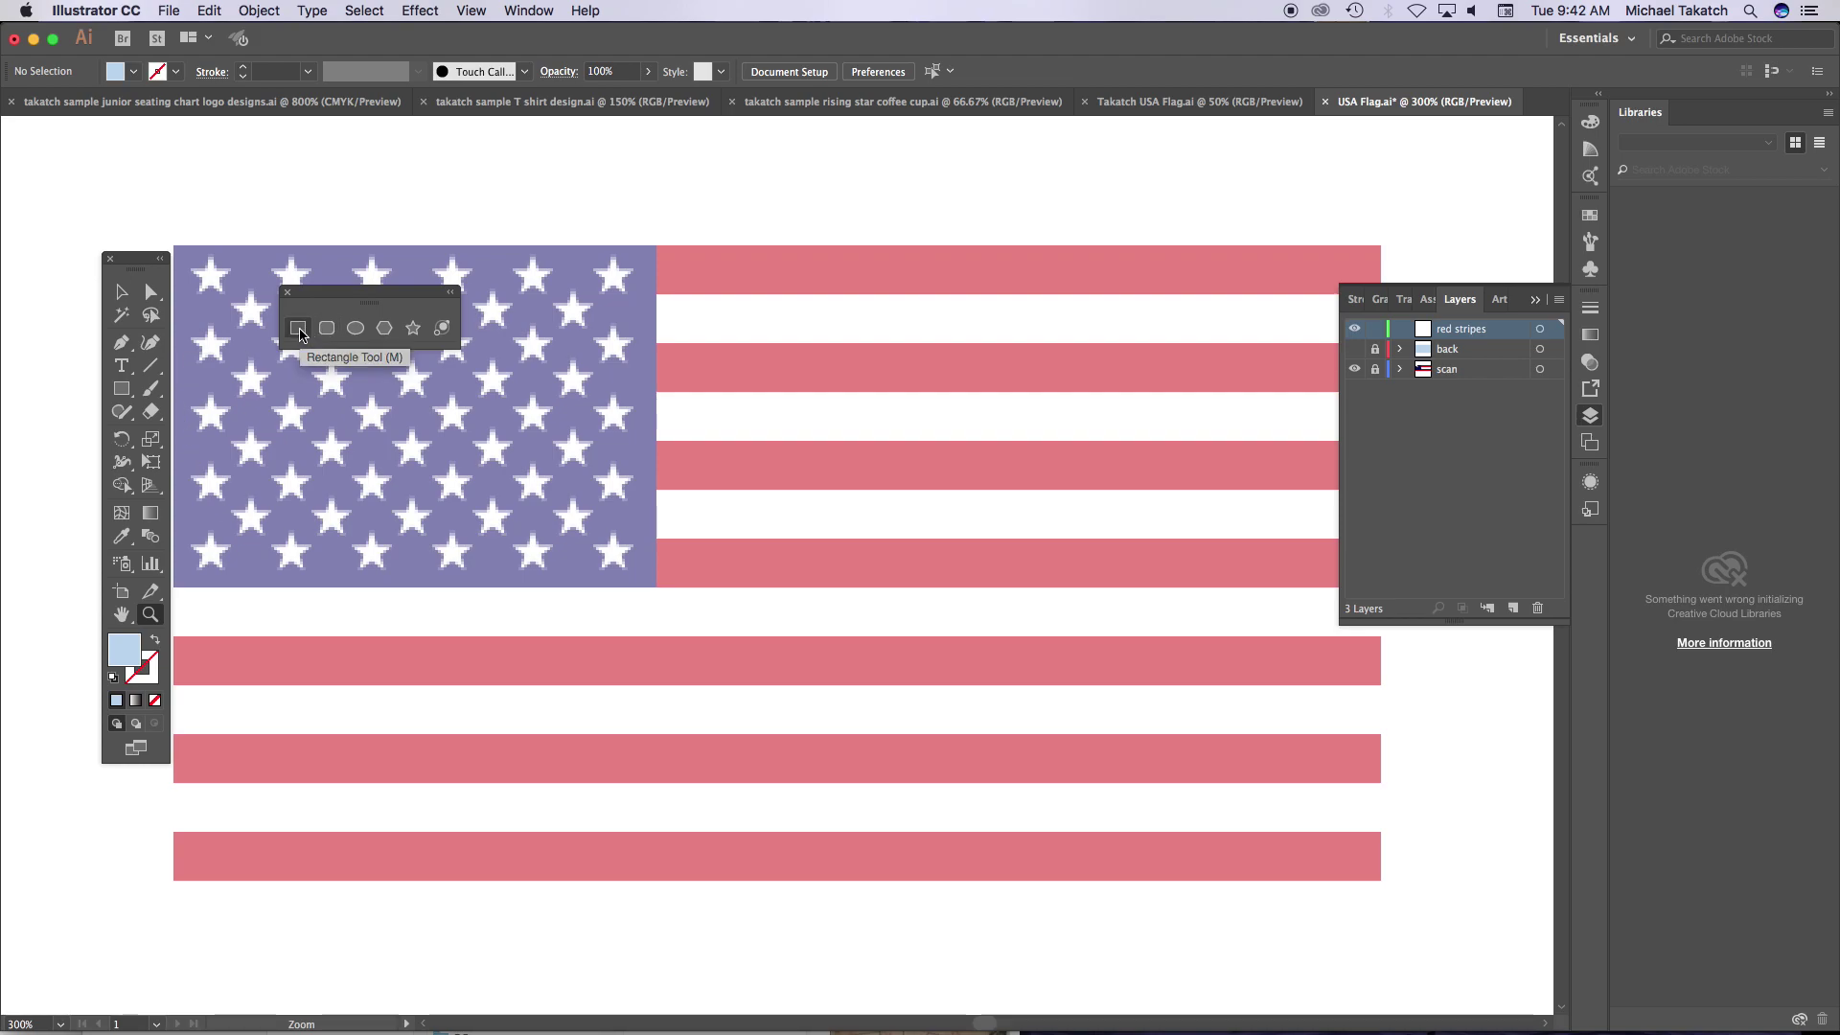
double_click(134, 652)
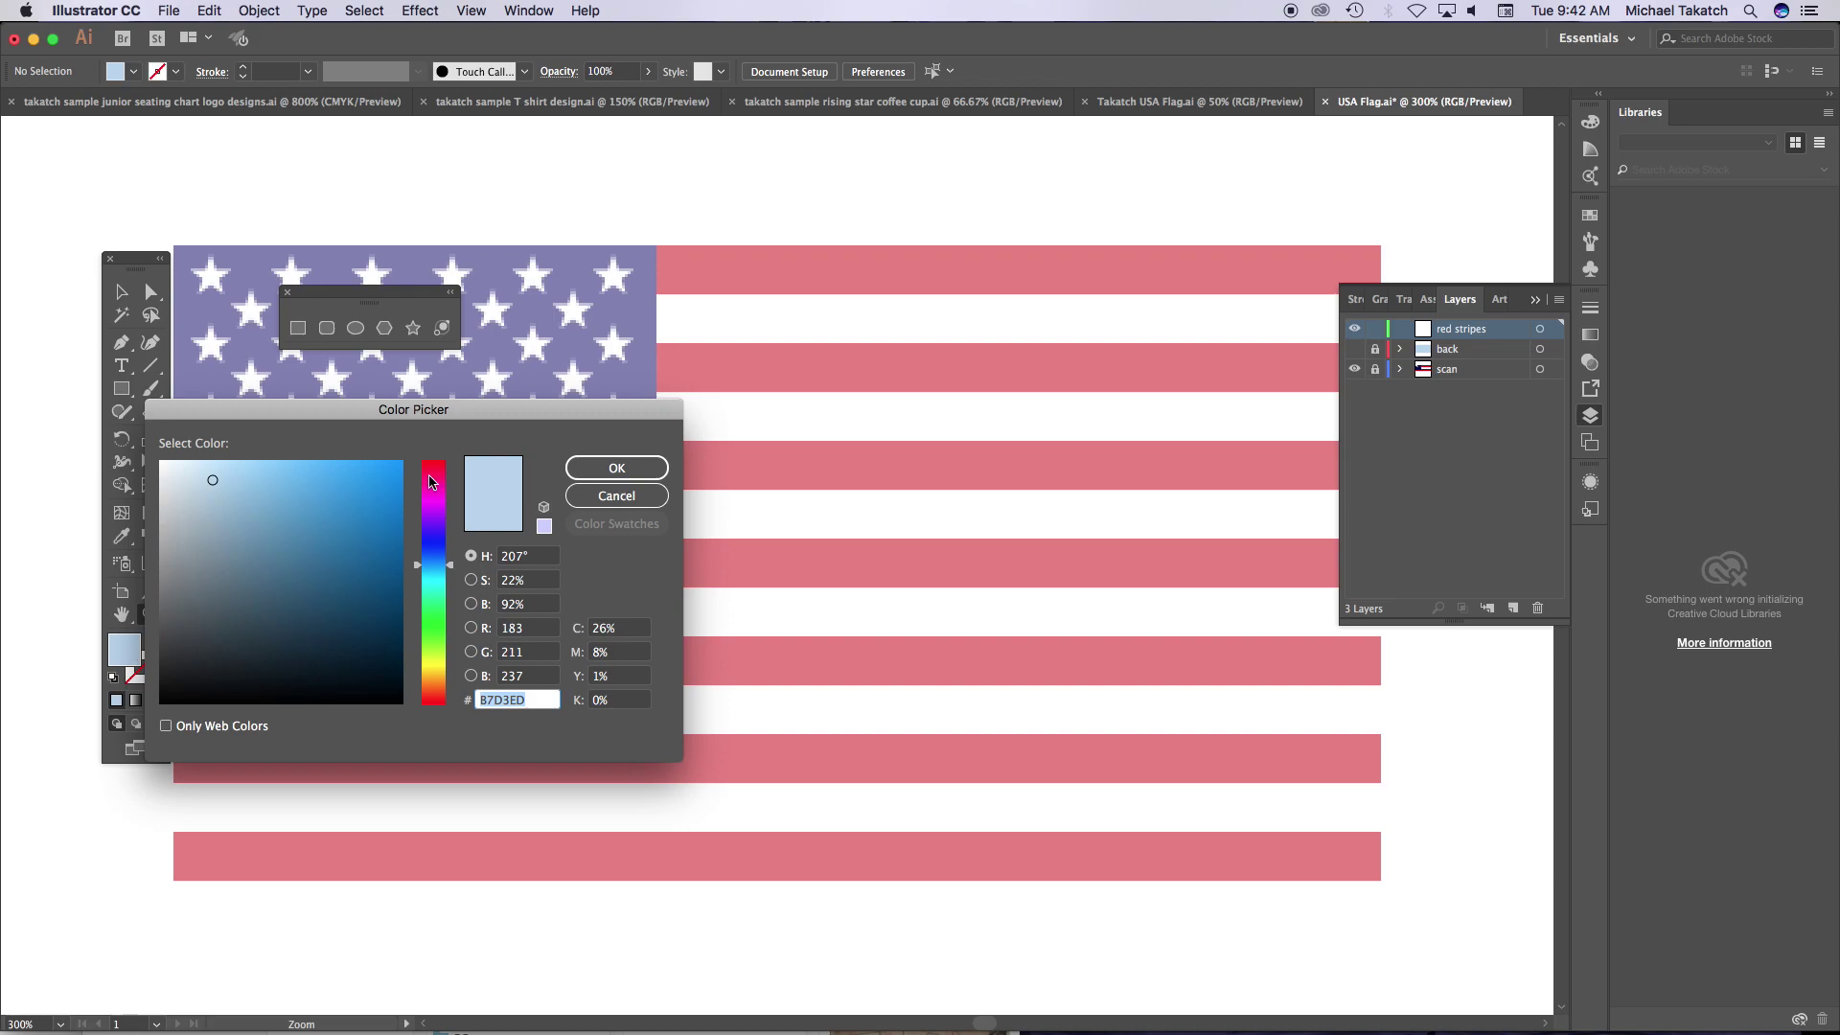
left_click(433, 475)
left_click_drag(429, 469, 407, 464)
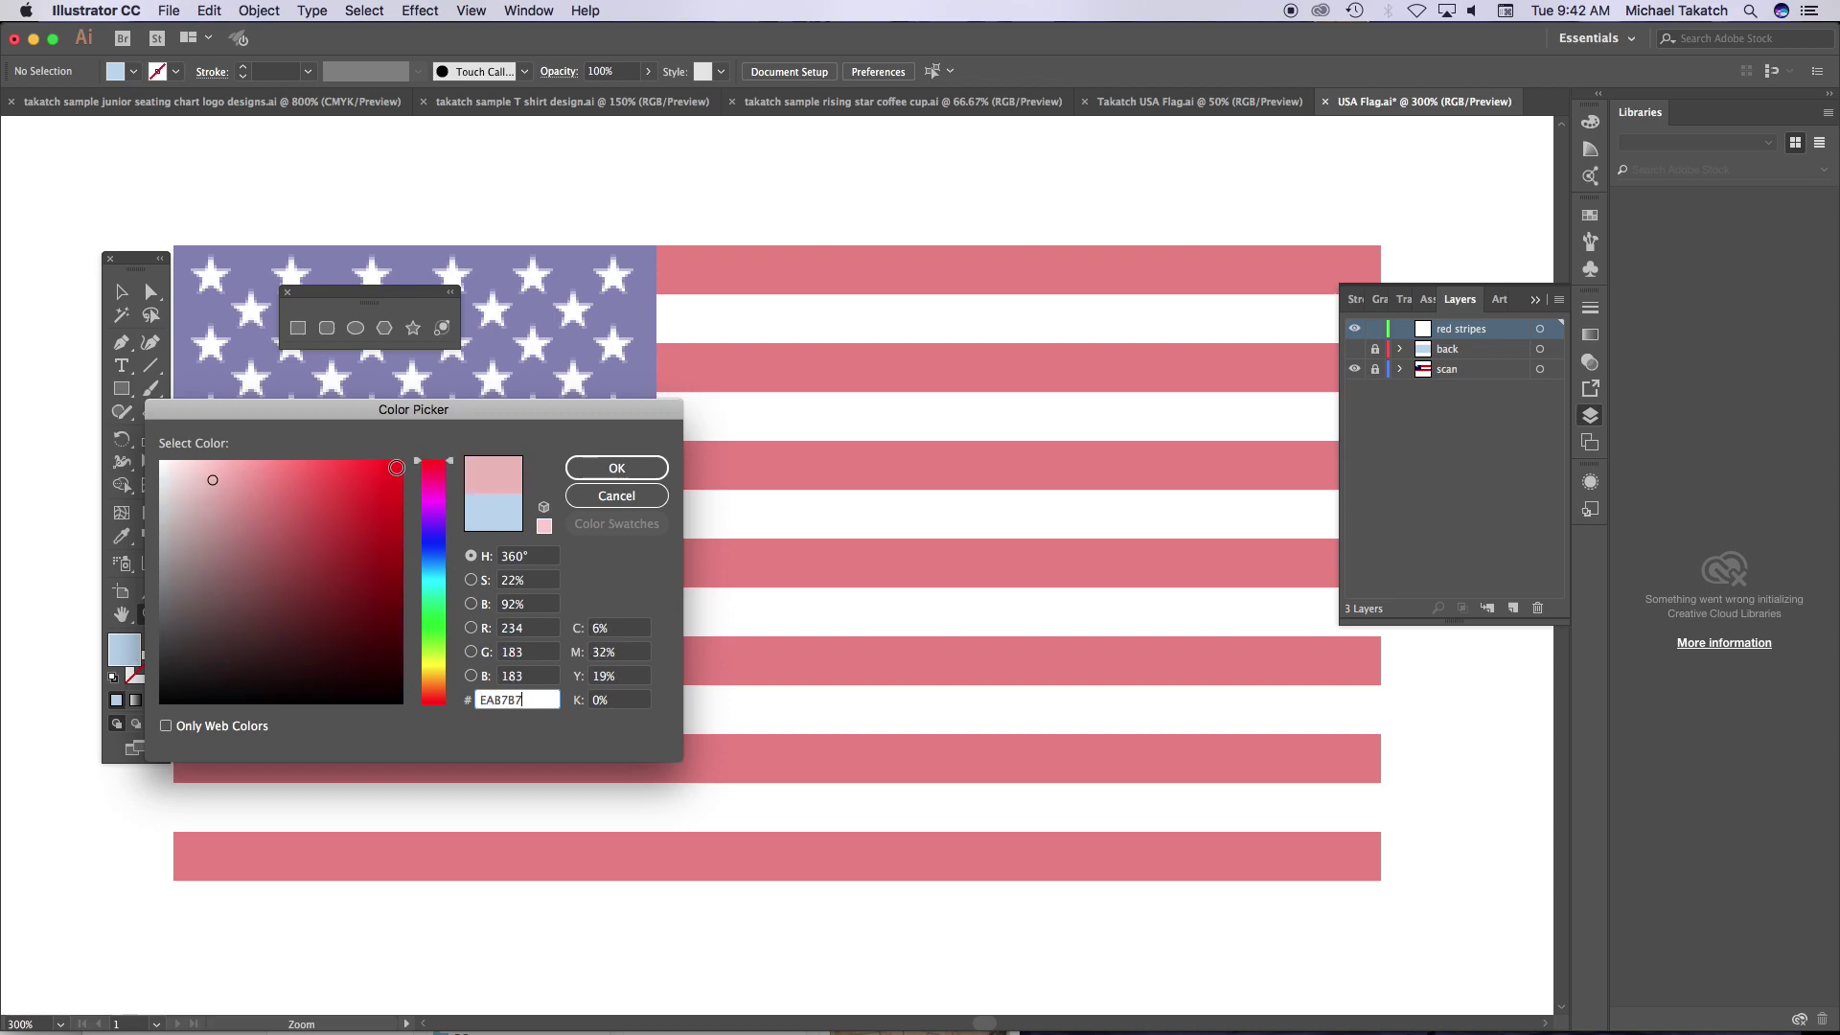
left_click(396, 466)
left_click(618, 468)
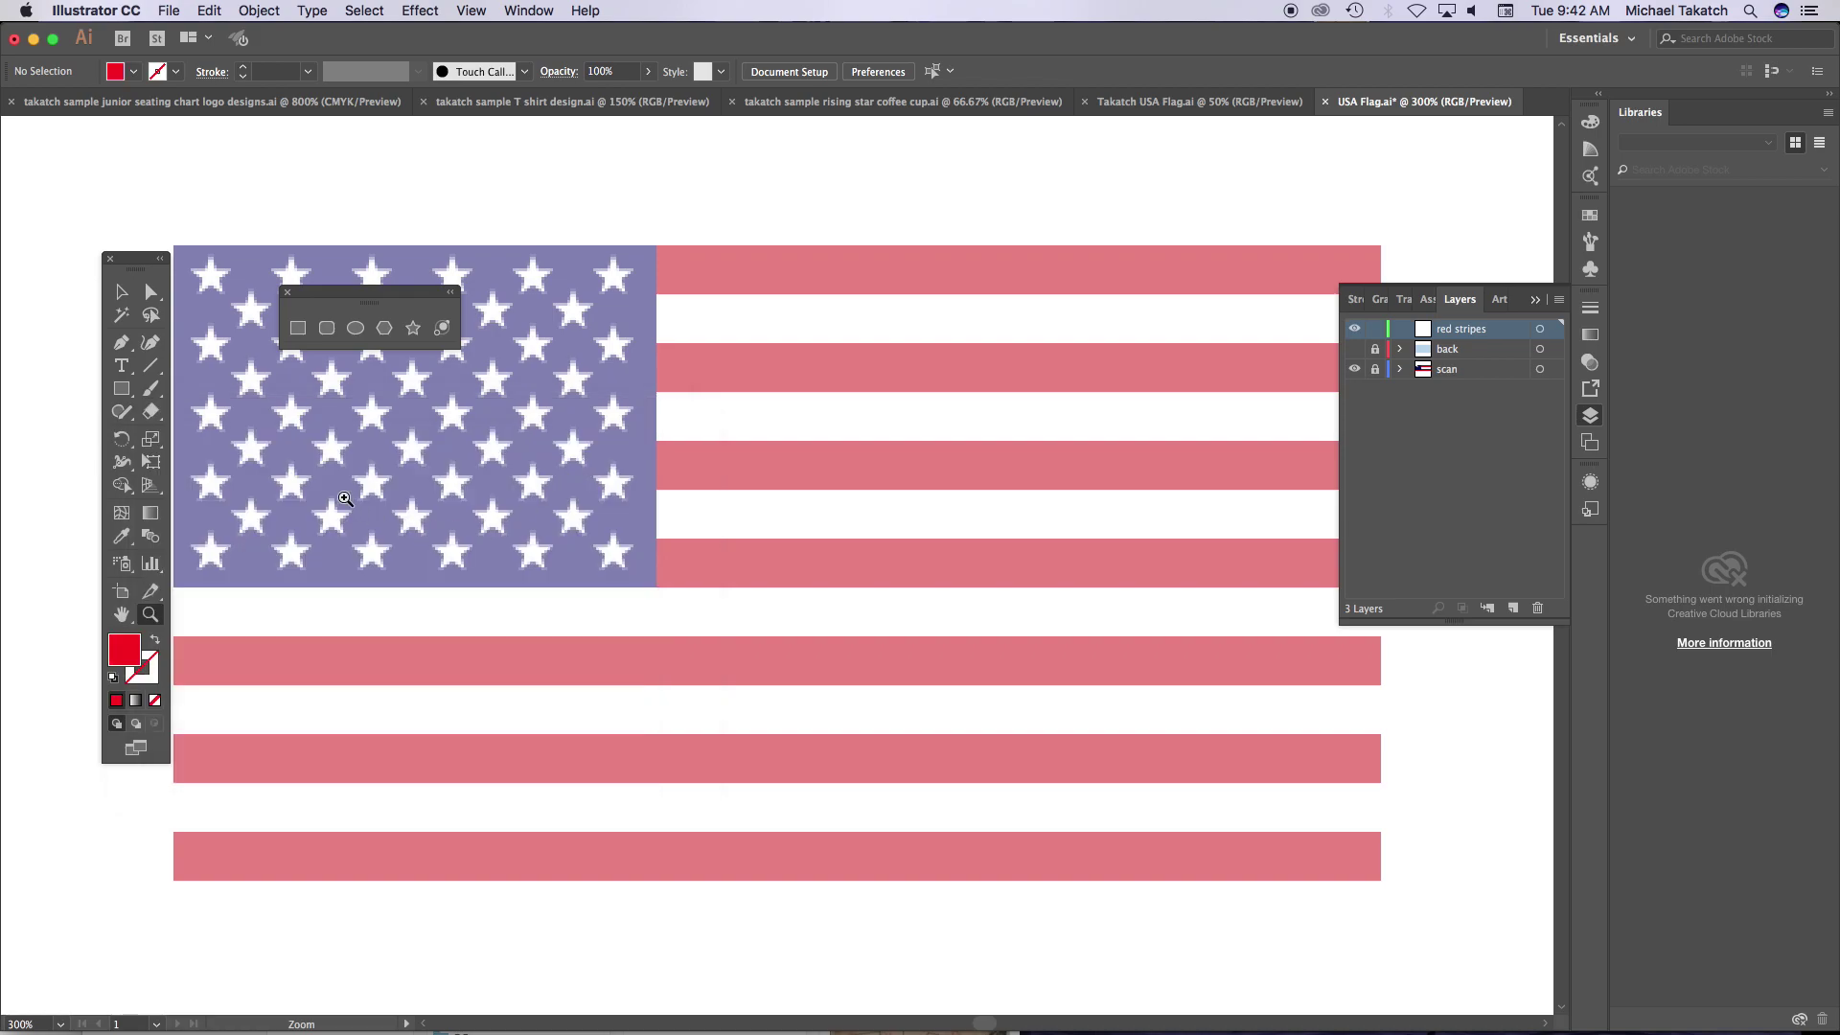
left_click(298, 328)
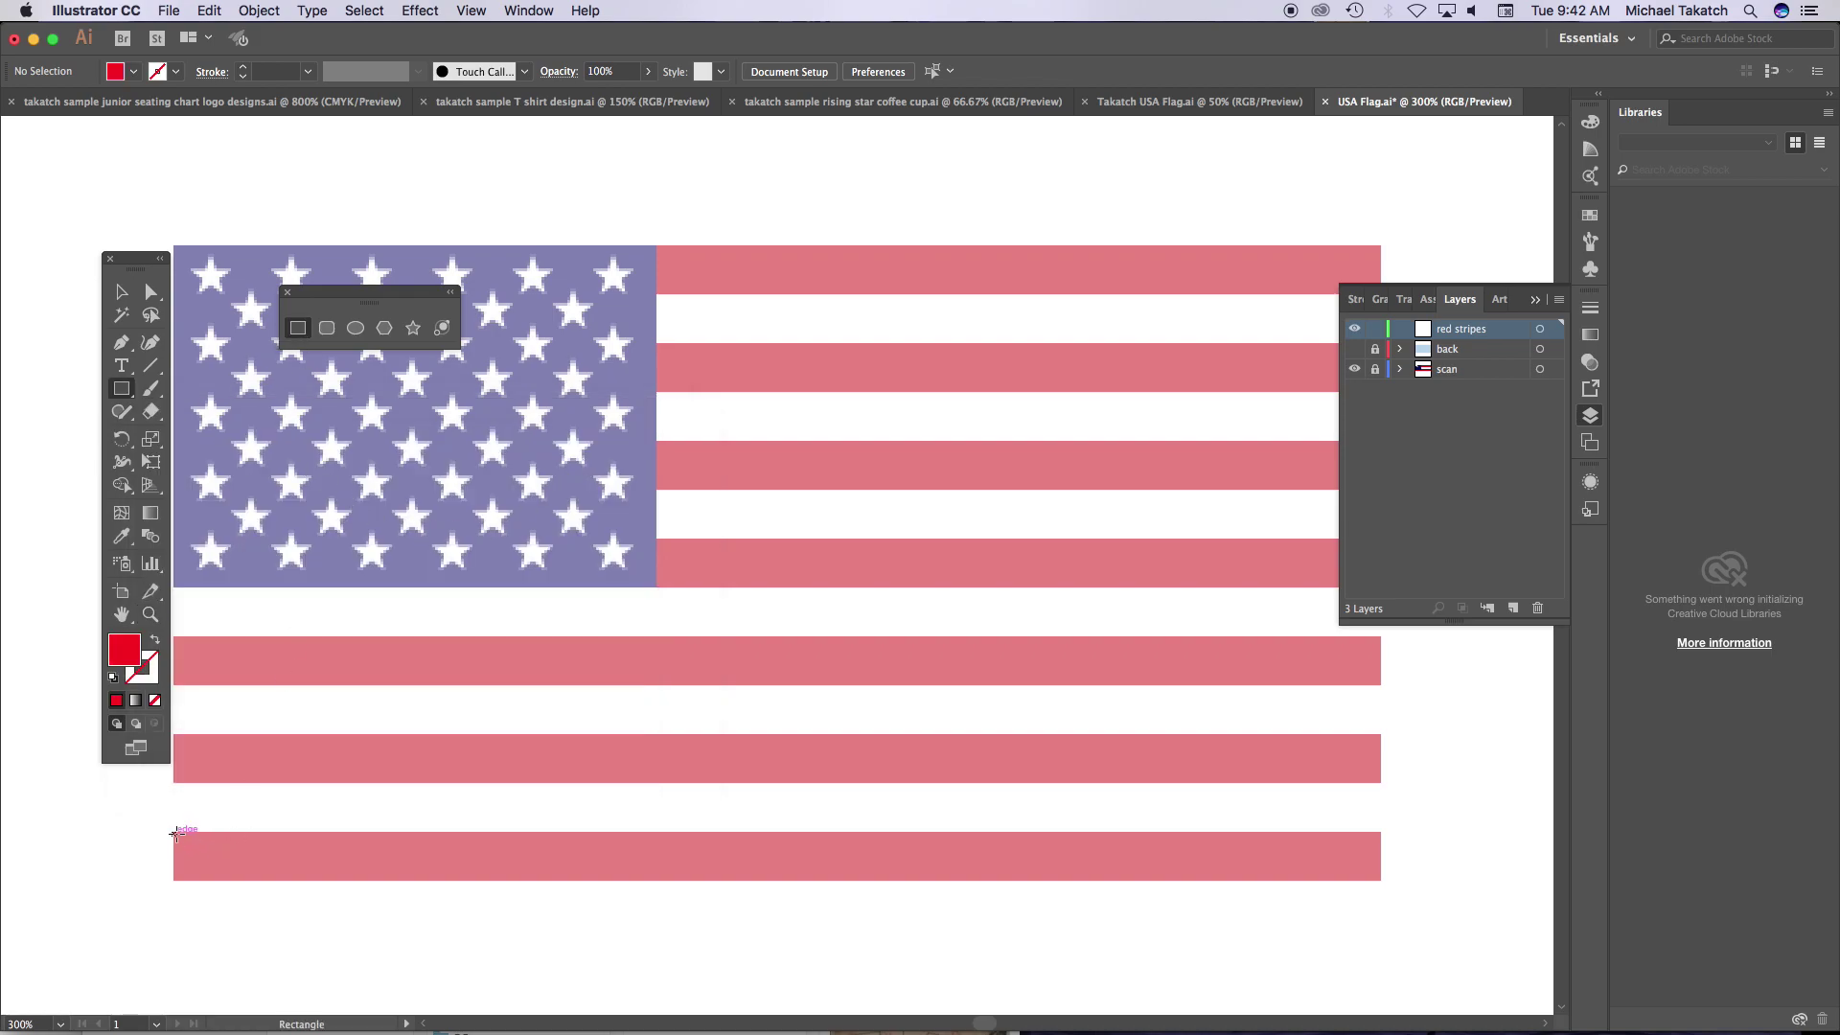
left_click_drag(176, 833, 1380, 879)
- Copy the red rectangle up onto the next red stripe and repeat the copy five times up to the flag's top stripe
left_click(123, 295)
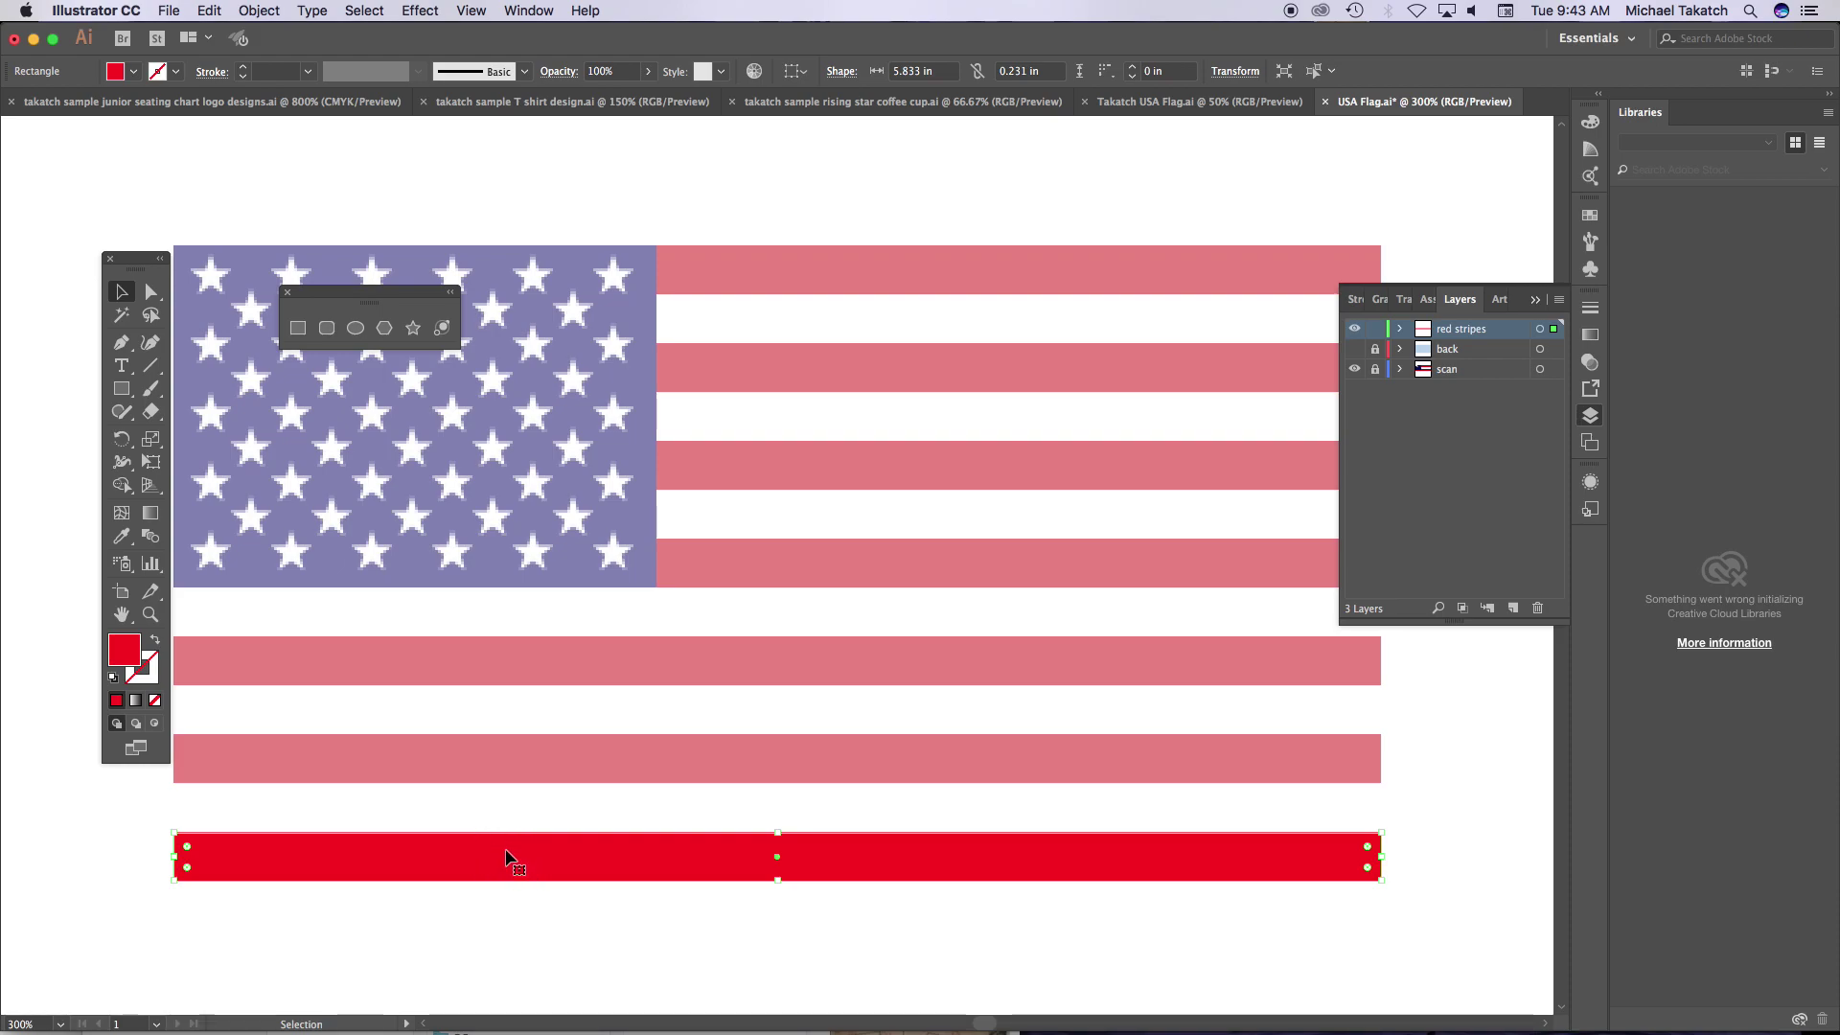
left_click_drag(517, 849, 515, 747)
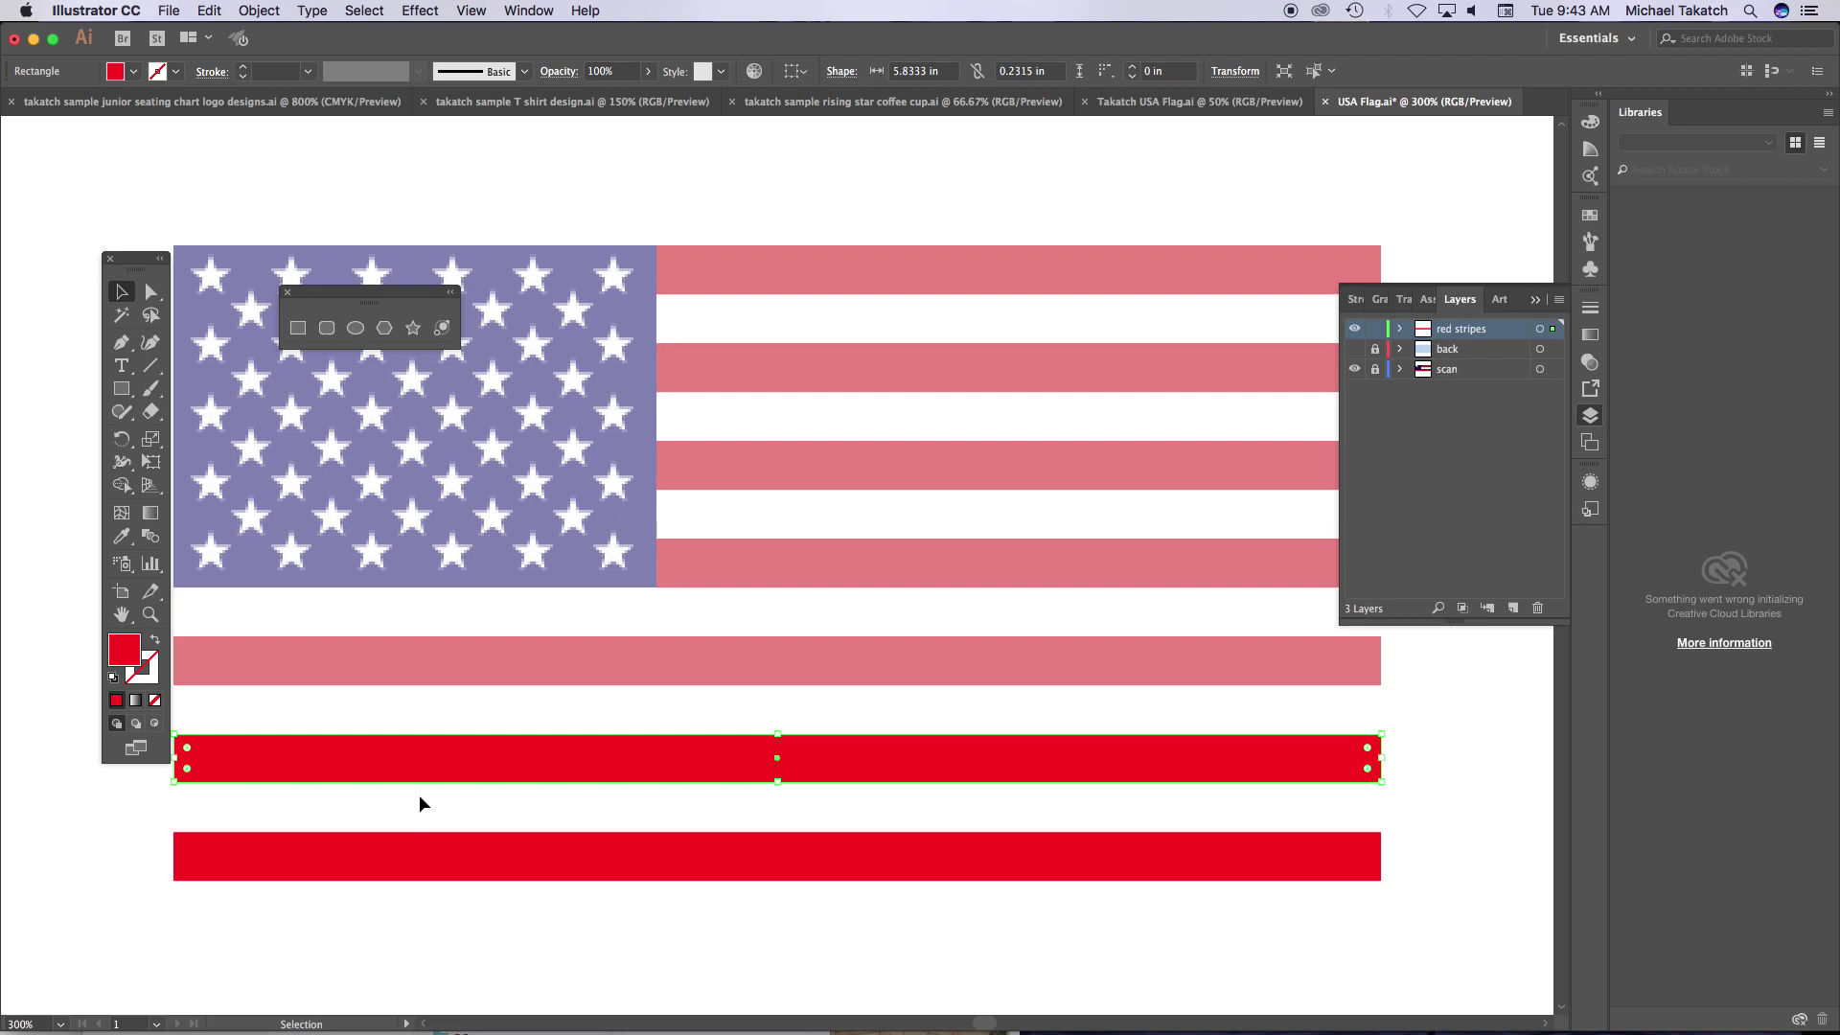
key("super+d")
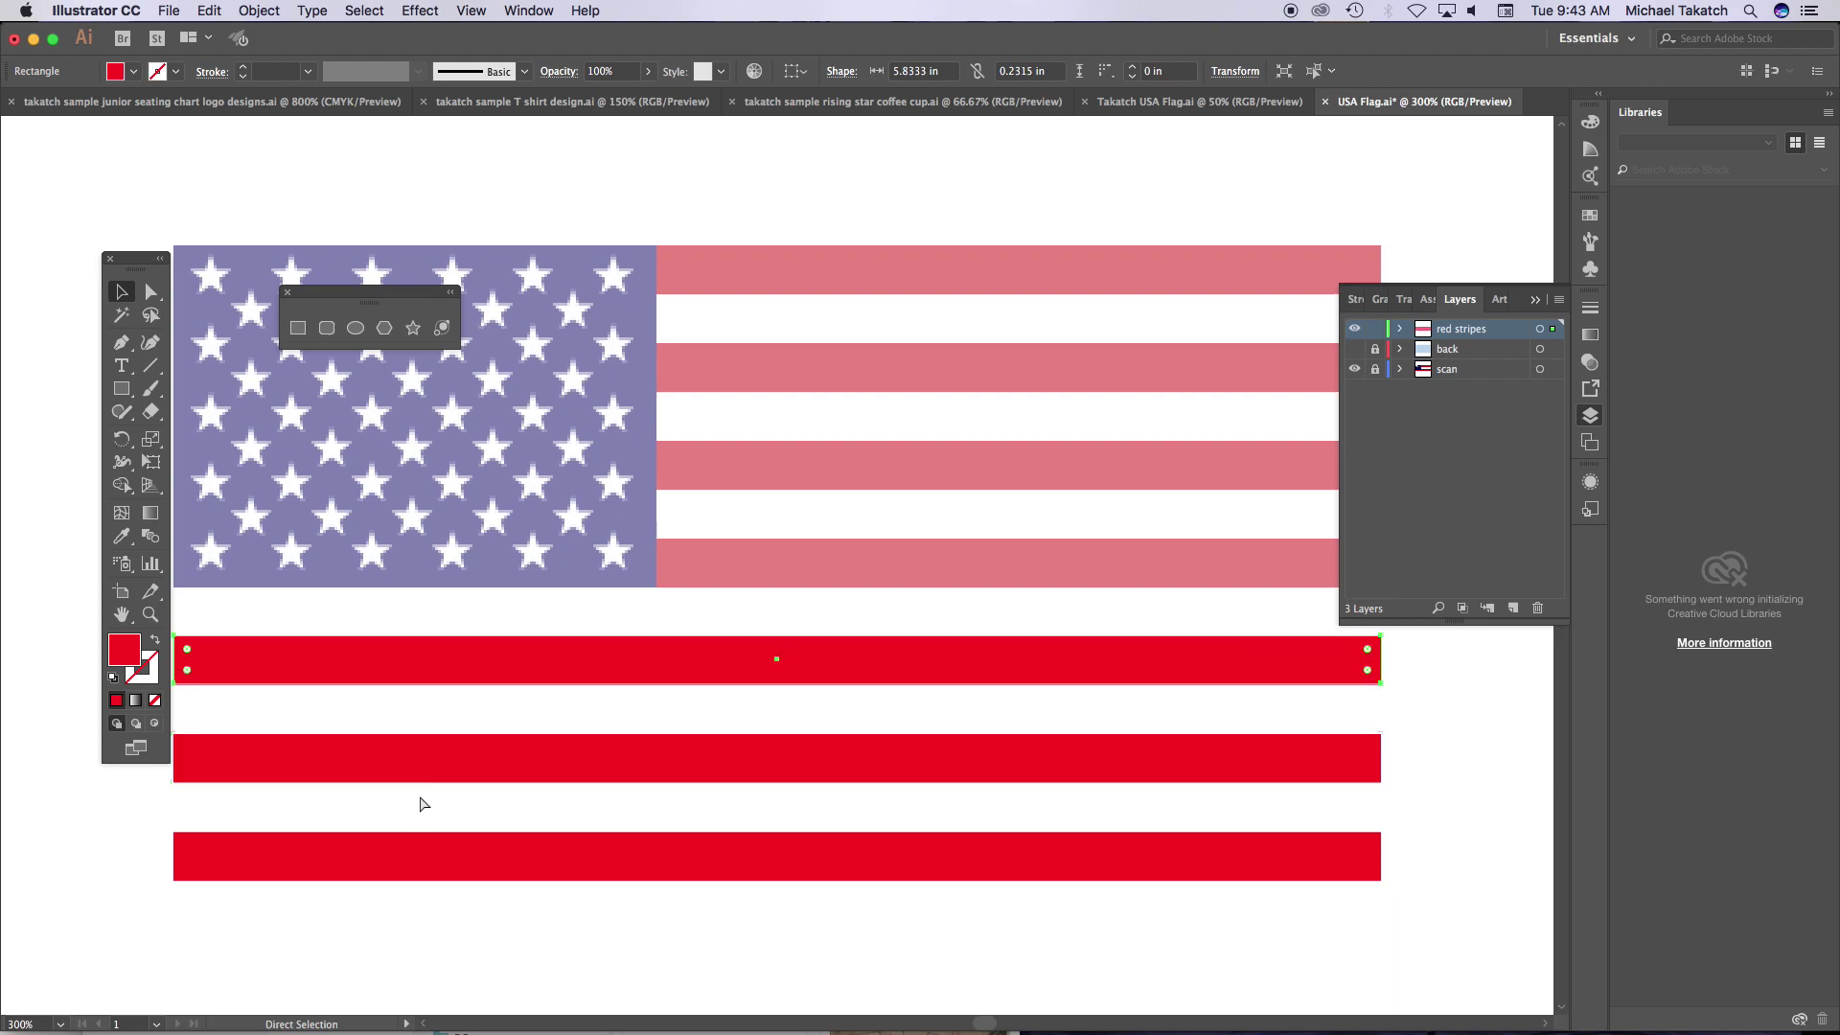
key("super+d")
key("super+d")
key("super+d")
key("super+d")
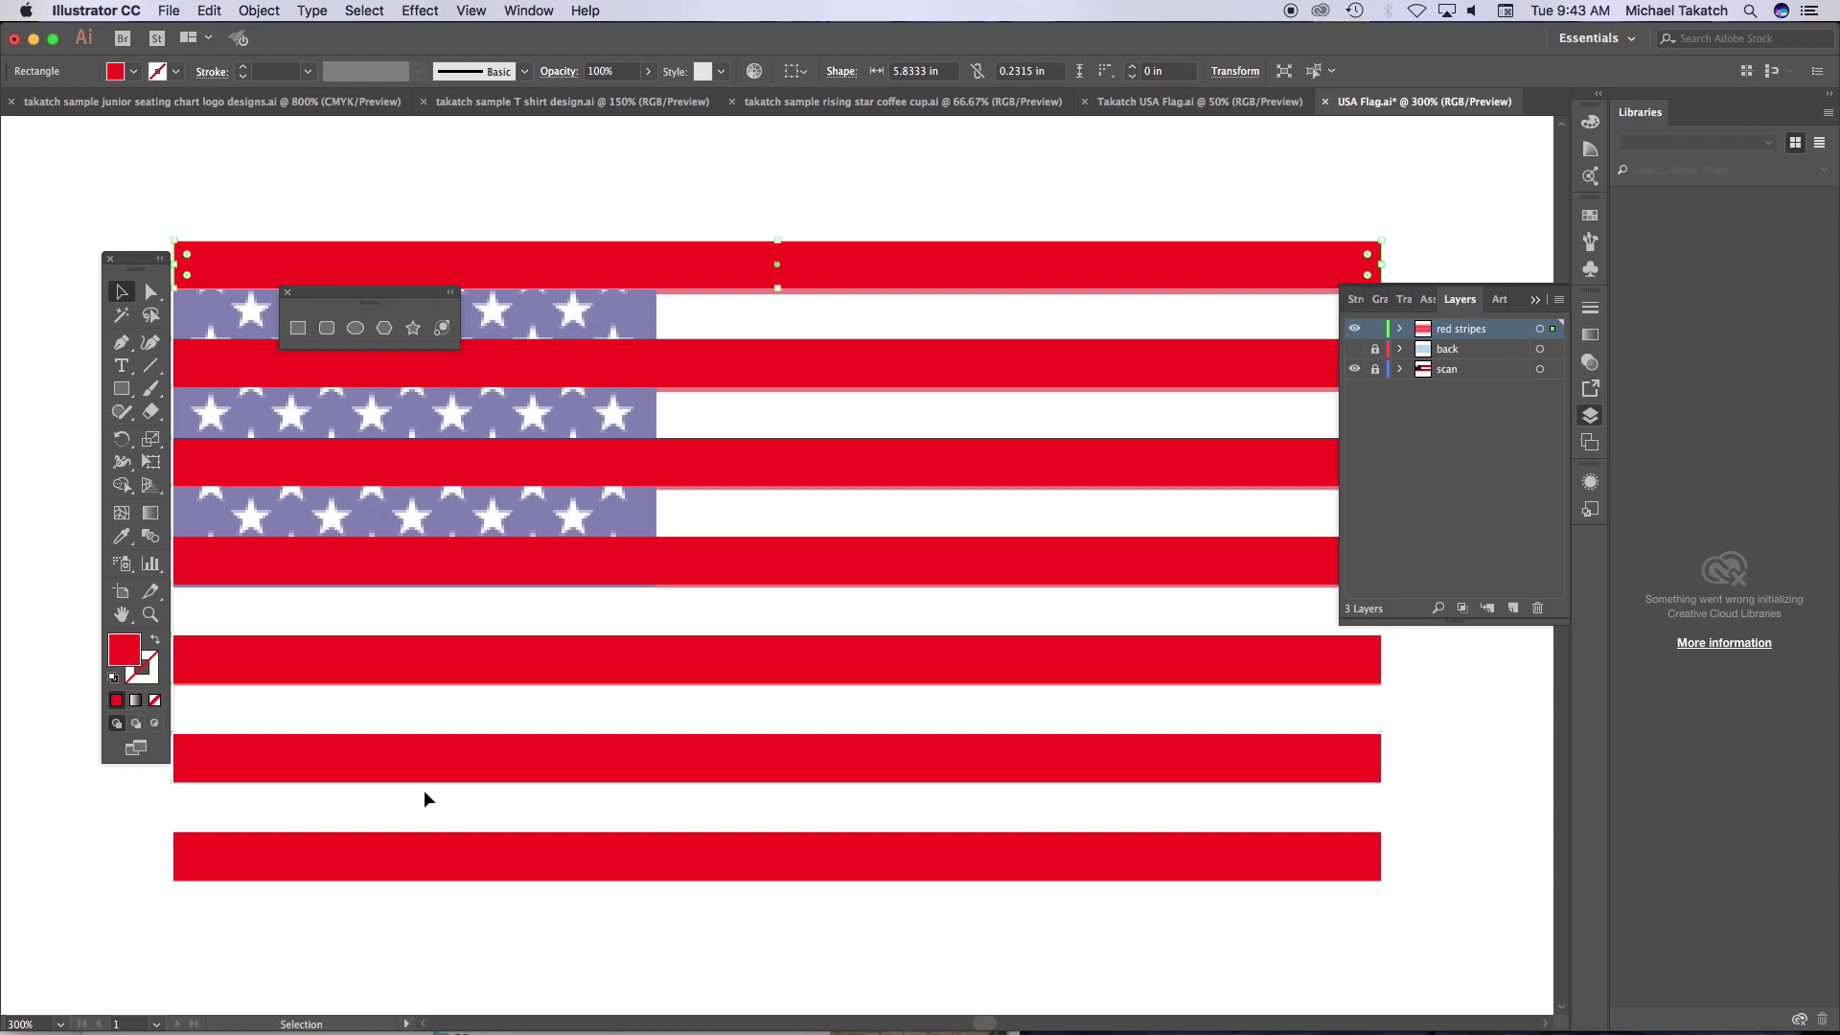
- Lock and hide the red stripes layer, and add a new layer above it
left_click(1375, 329)
left_click(1353, 328)
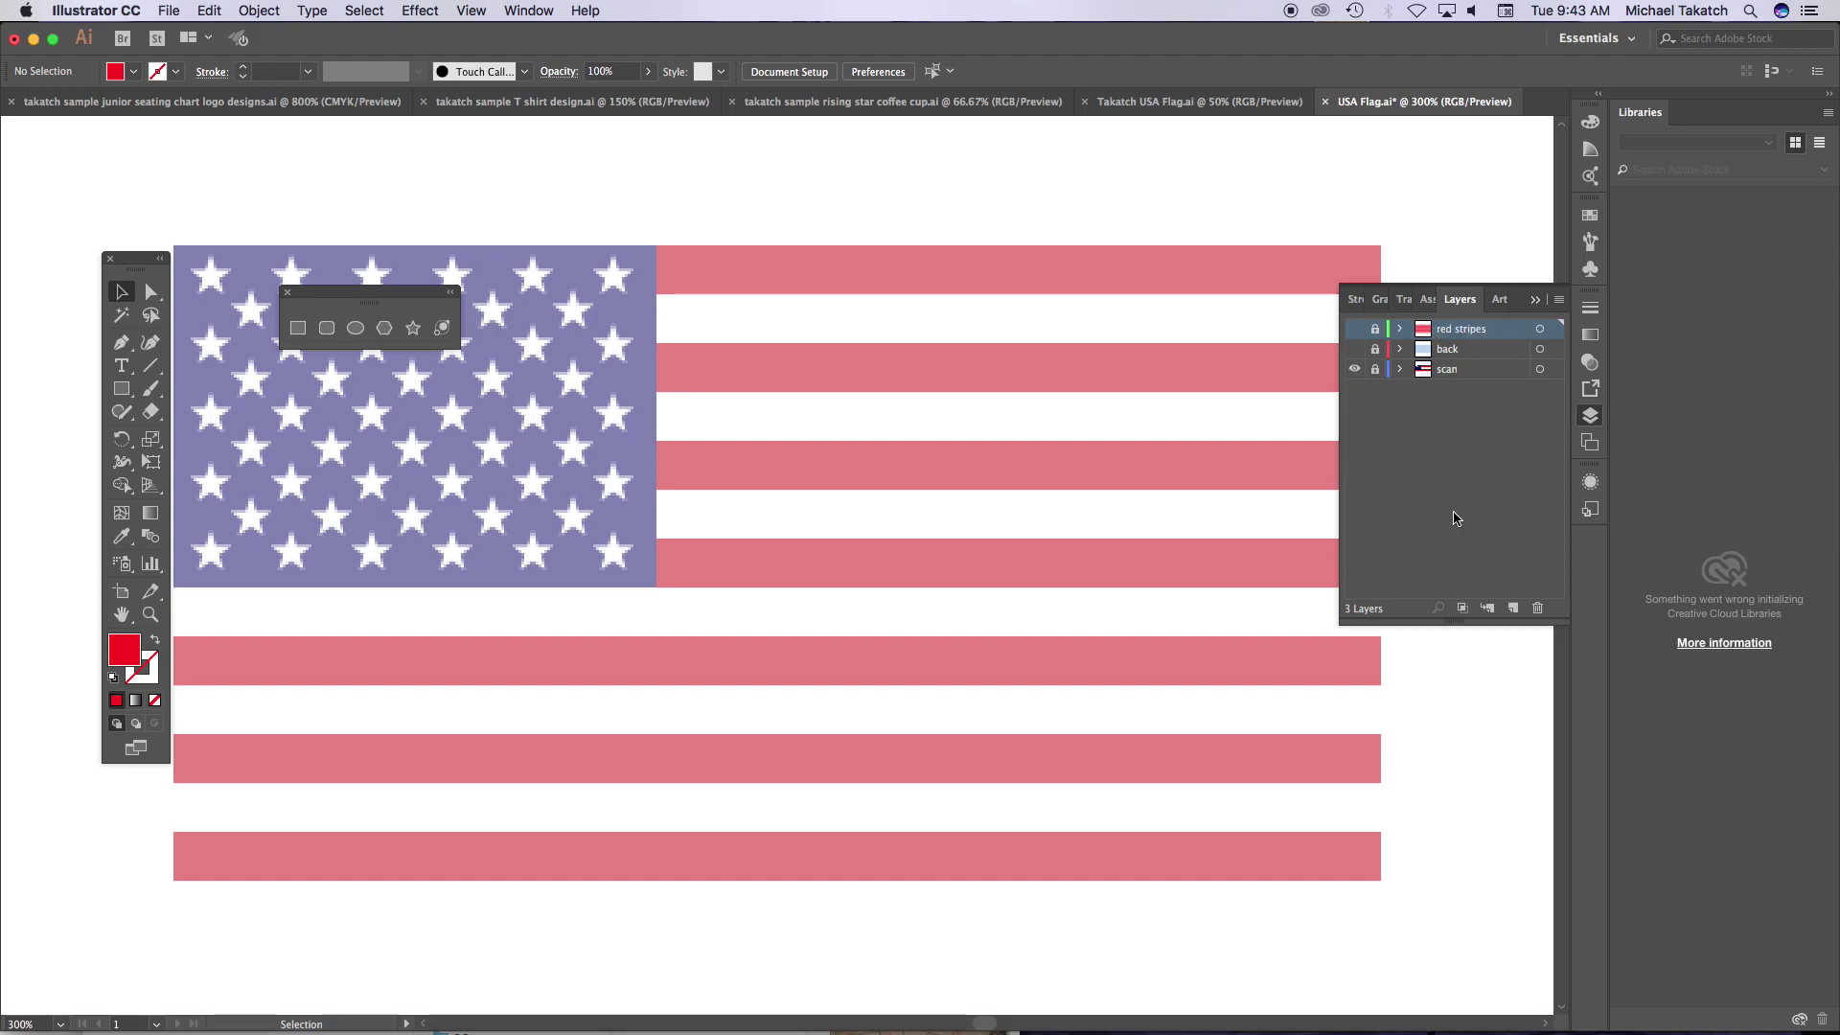
left_click(1513, 609)
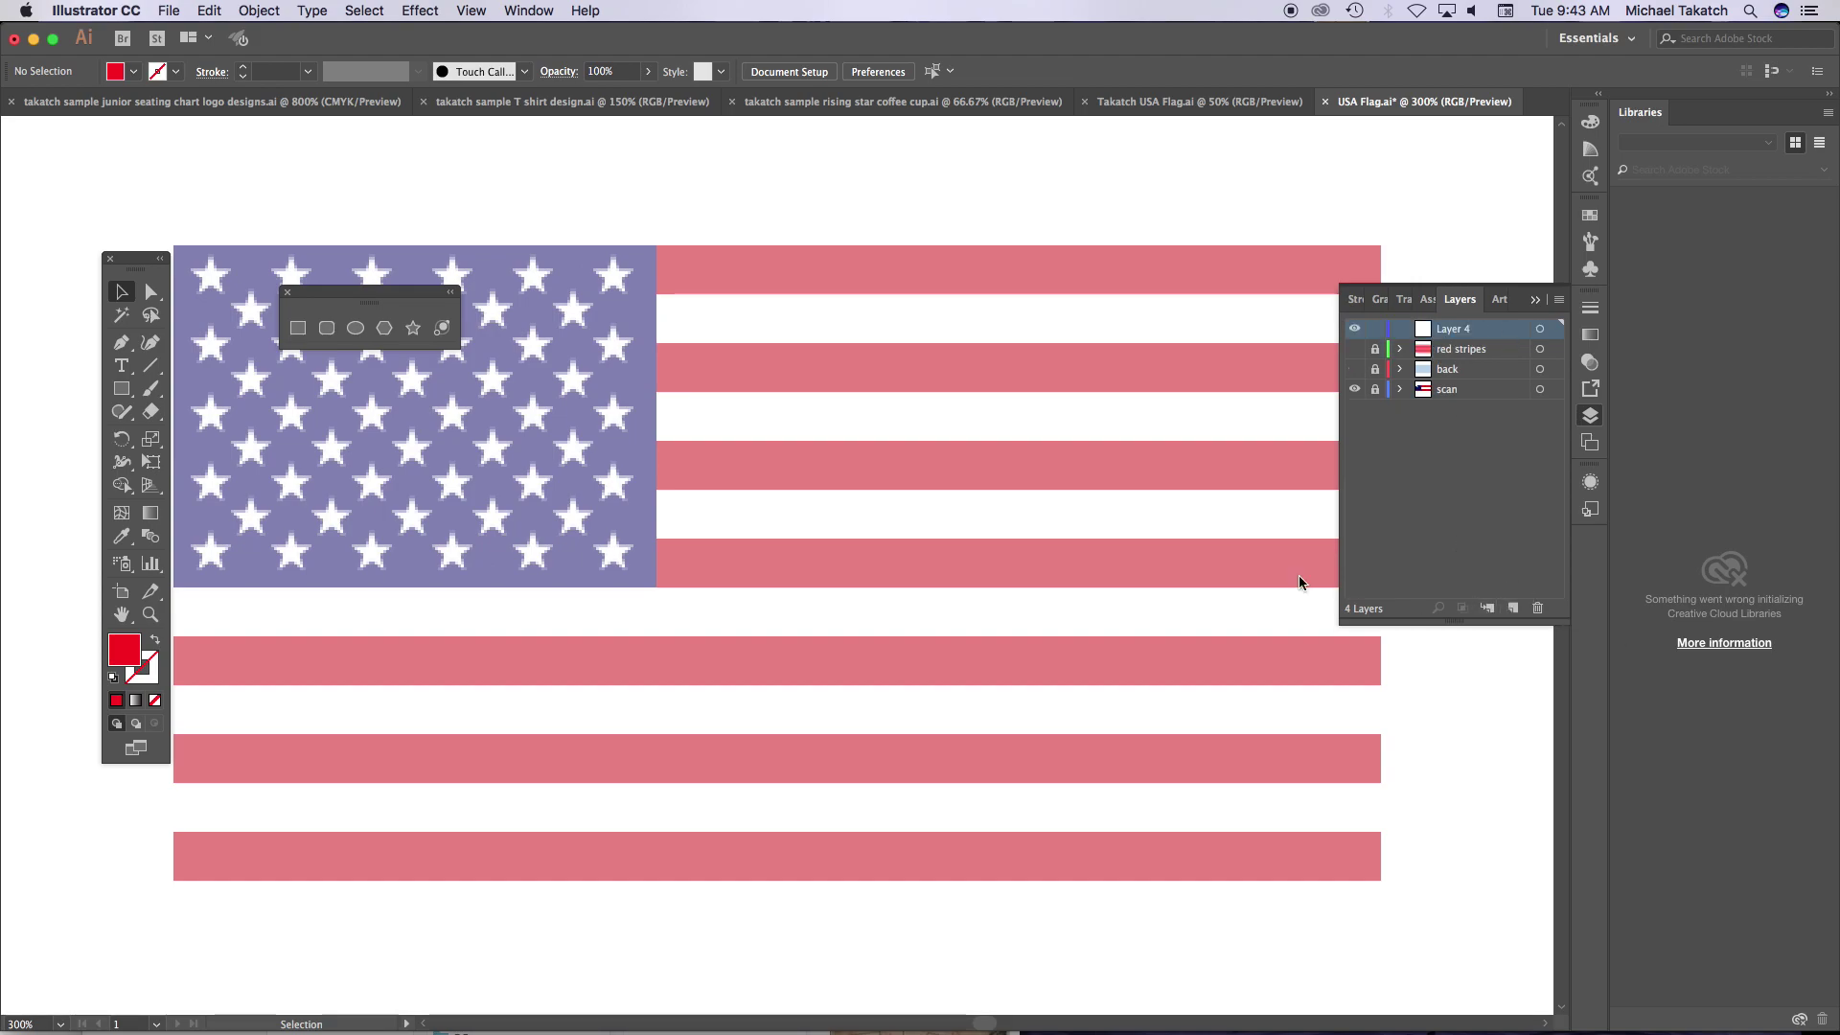
- Draw a bright blue (hue 228°) rectangle about 2.32 × 1.64 in over the star field, and lock and hide its layer
left_click(122, 615)
left_click_drag(298, 501, 618, 597)
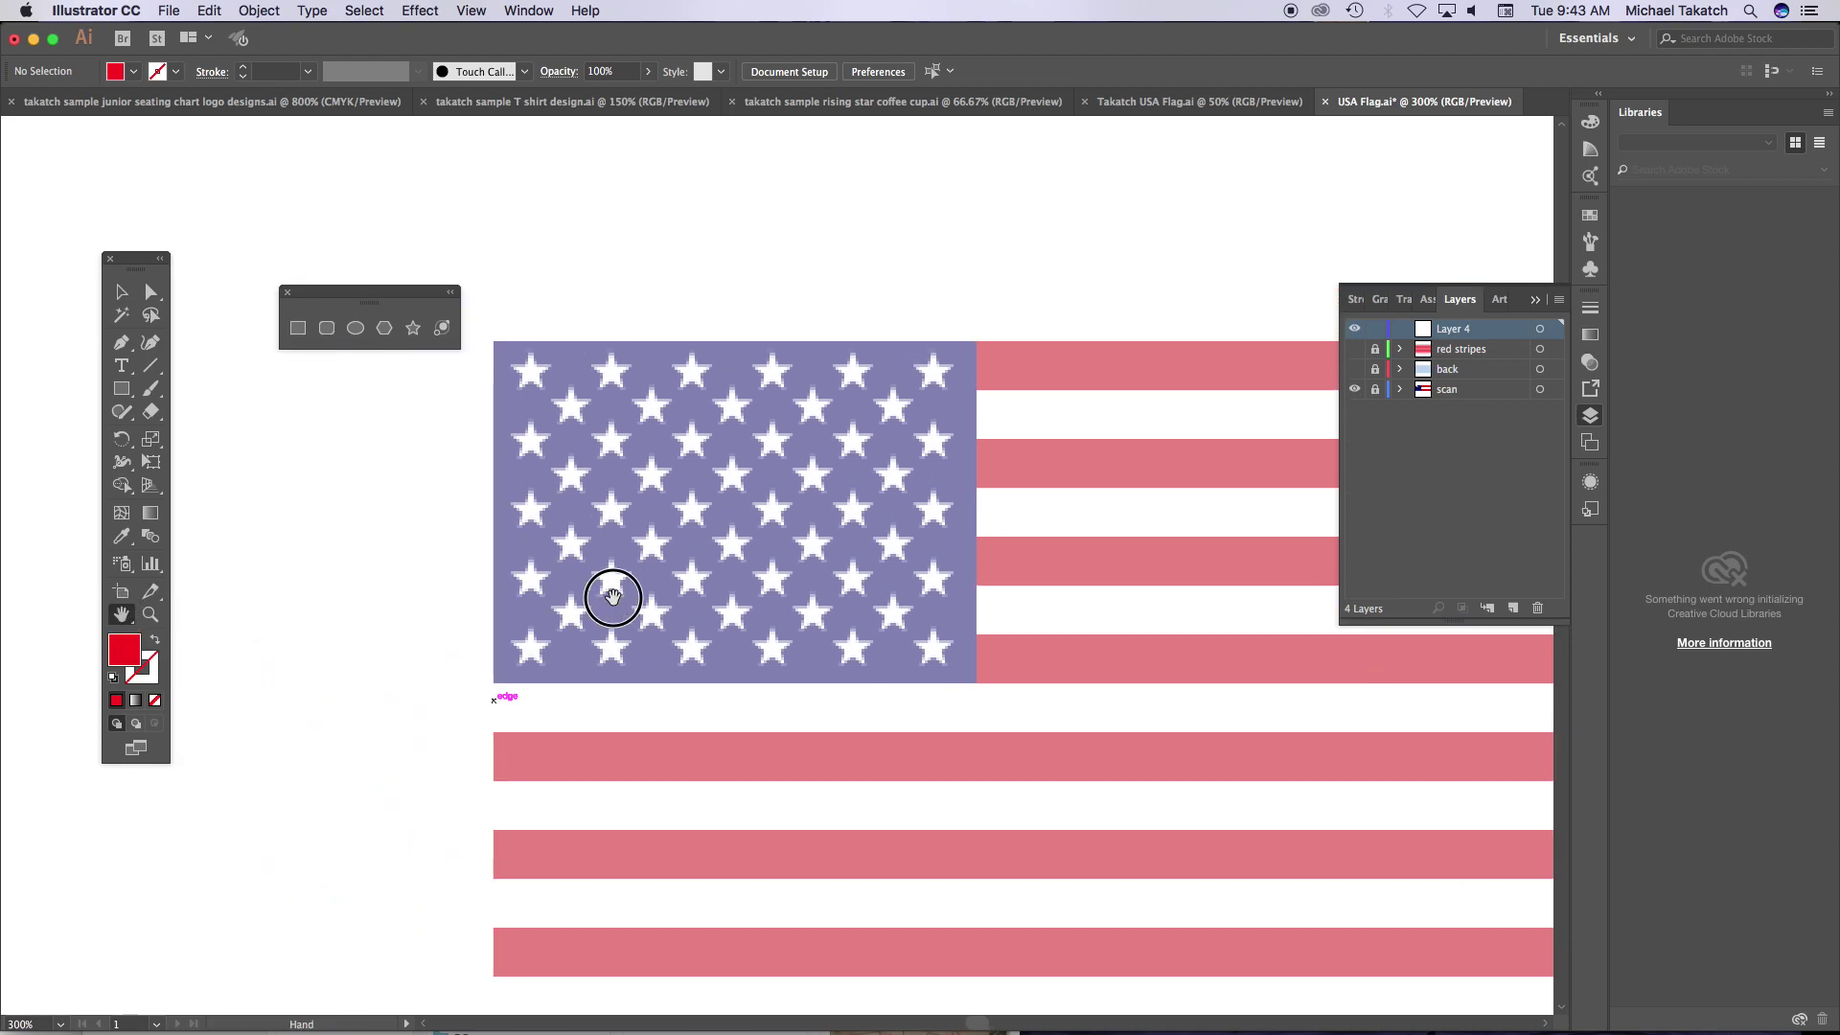
left_click(299, 331)
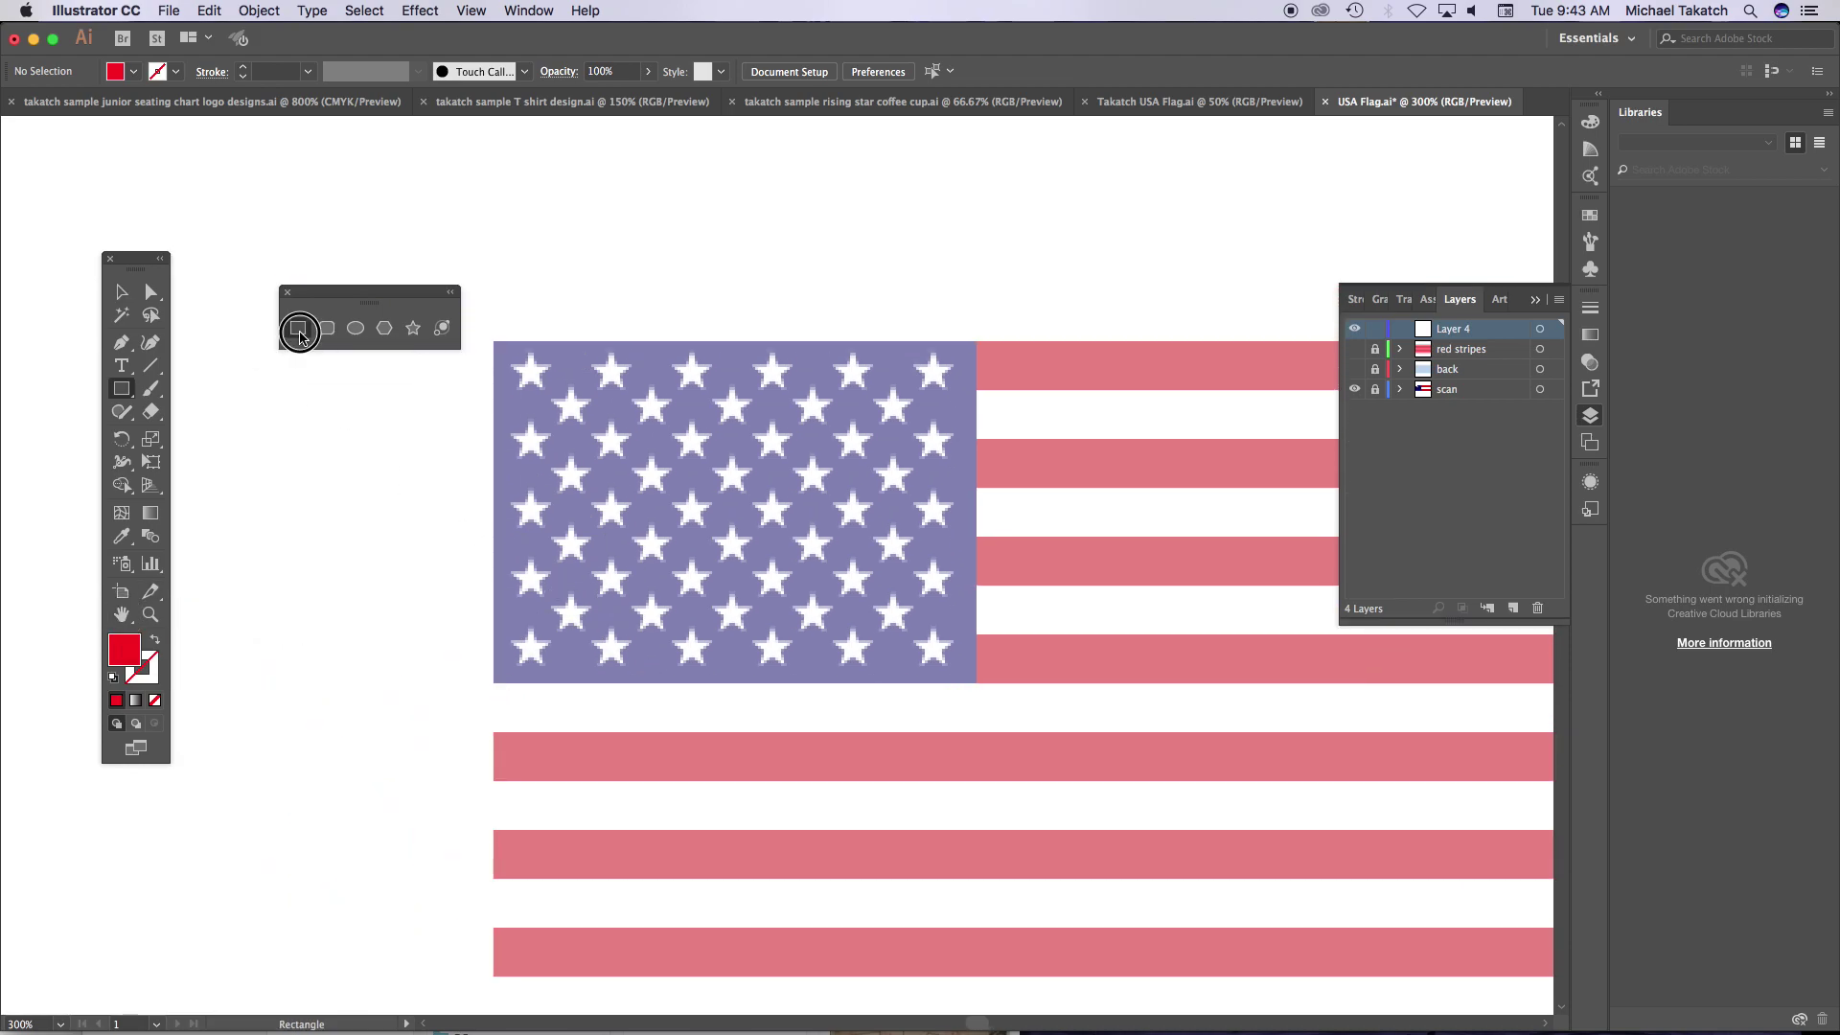
double_click(127, 648)
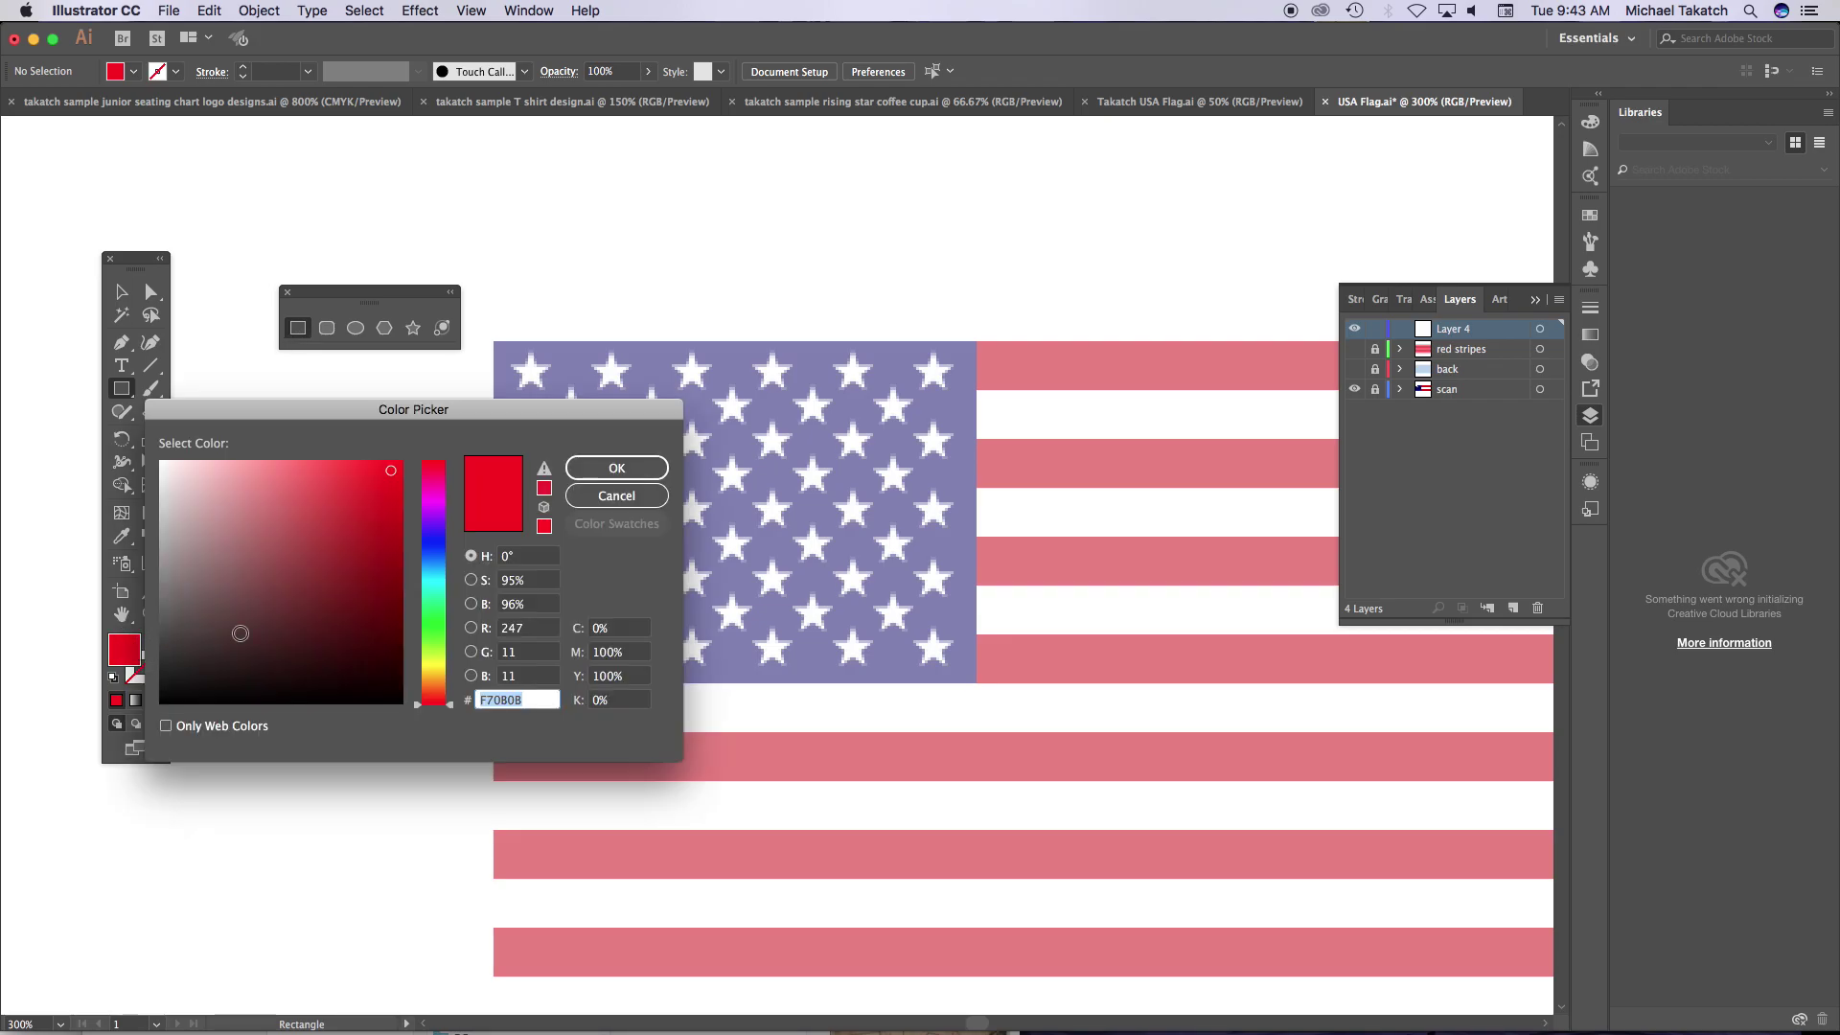
type("0C3EF4")
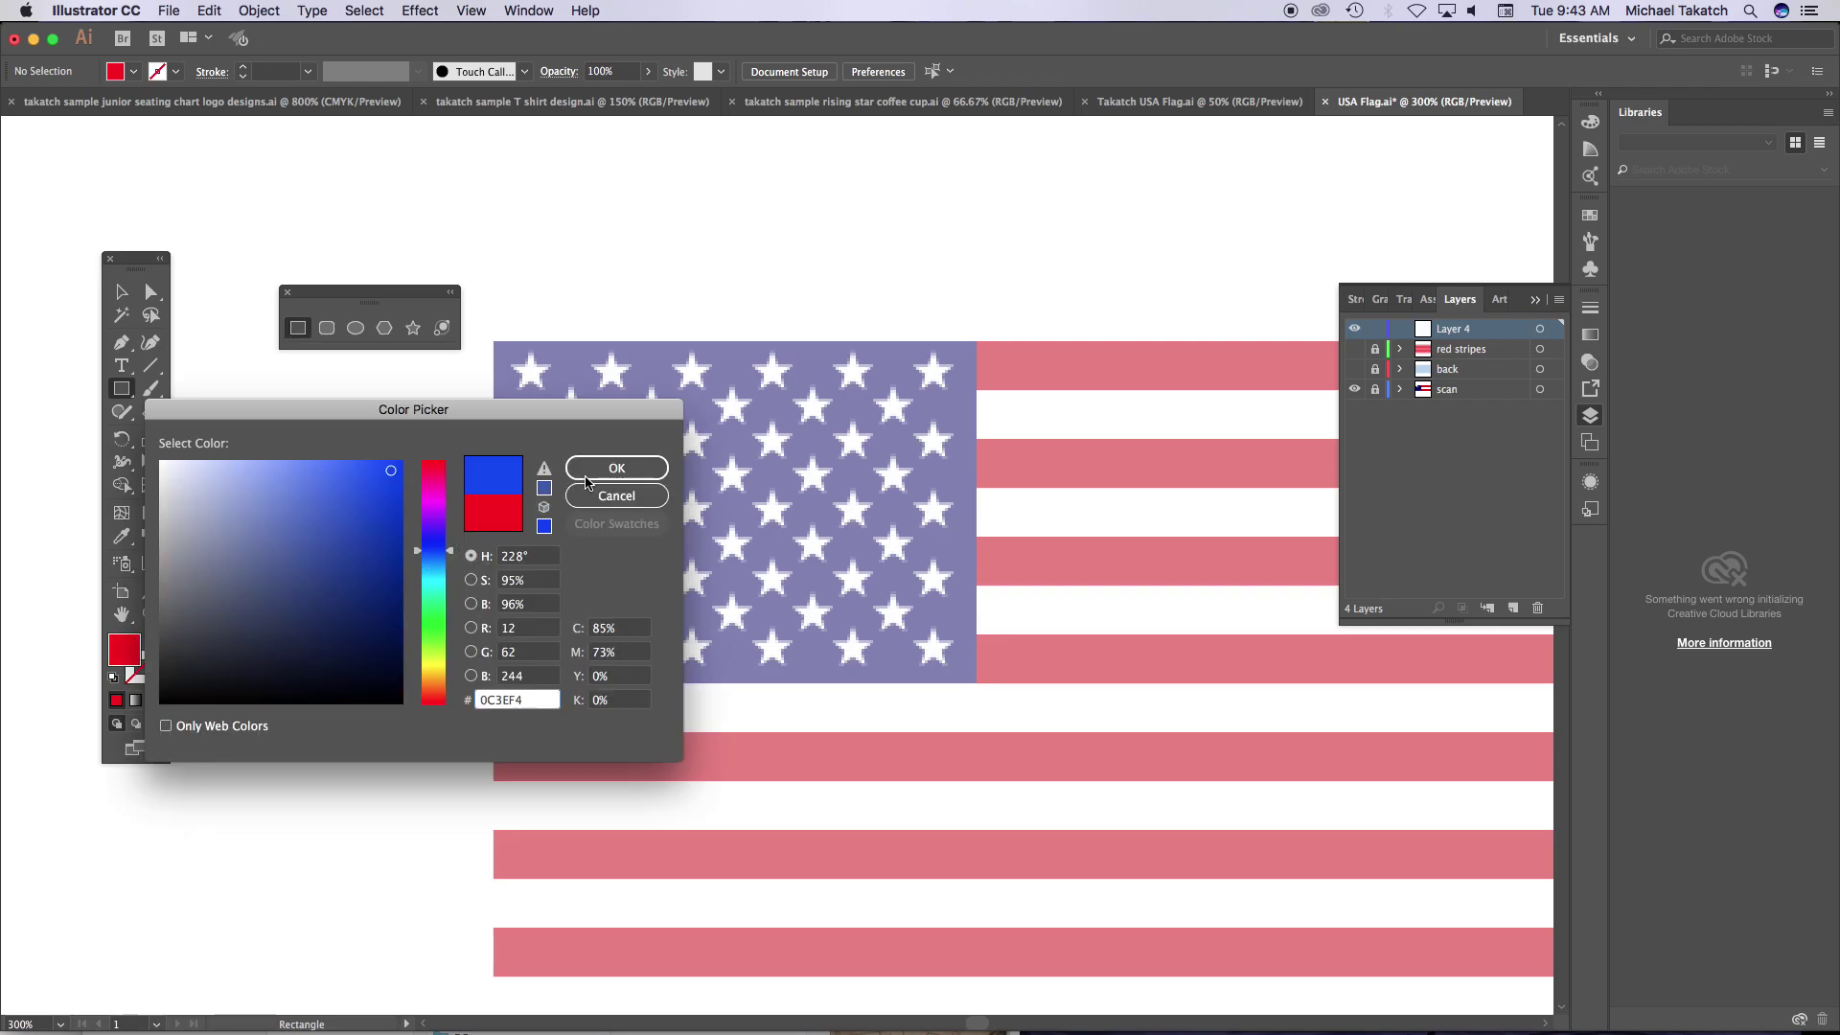
left_click(399, 466)
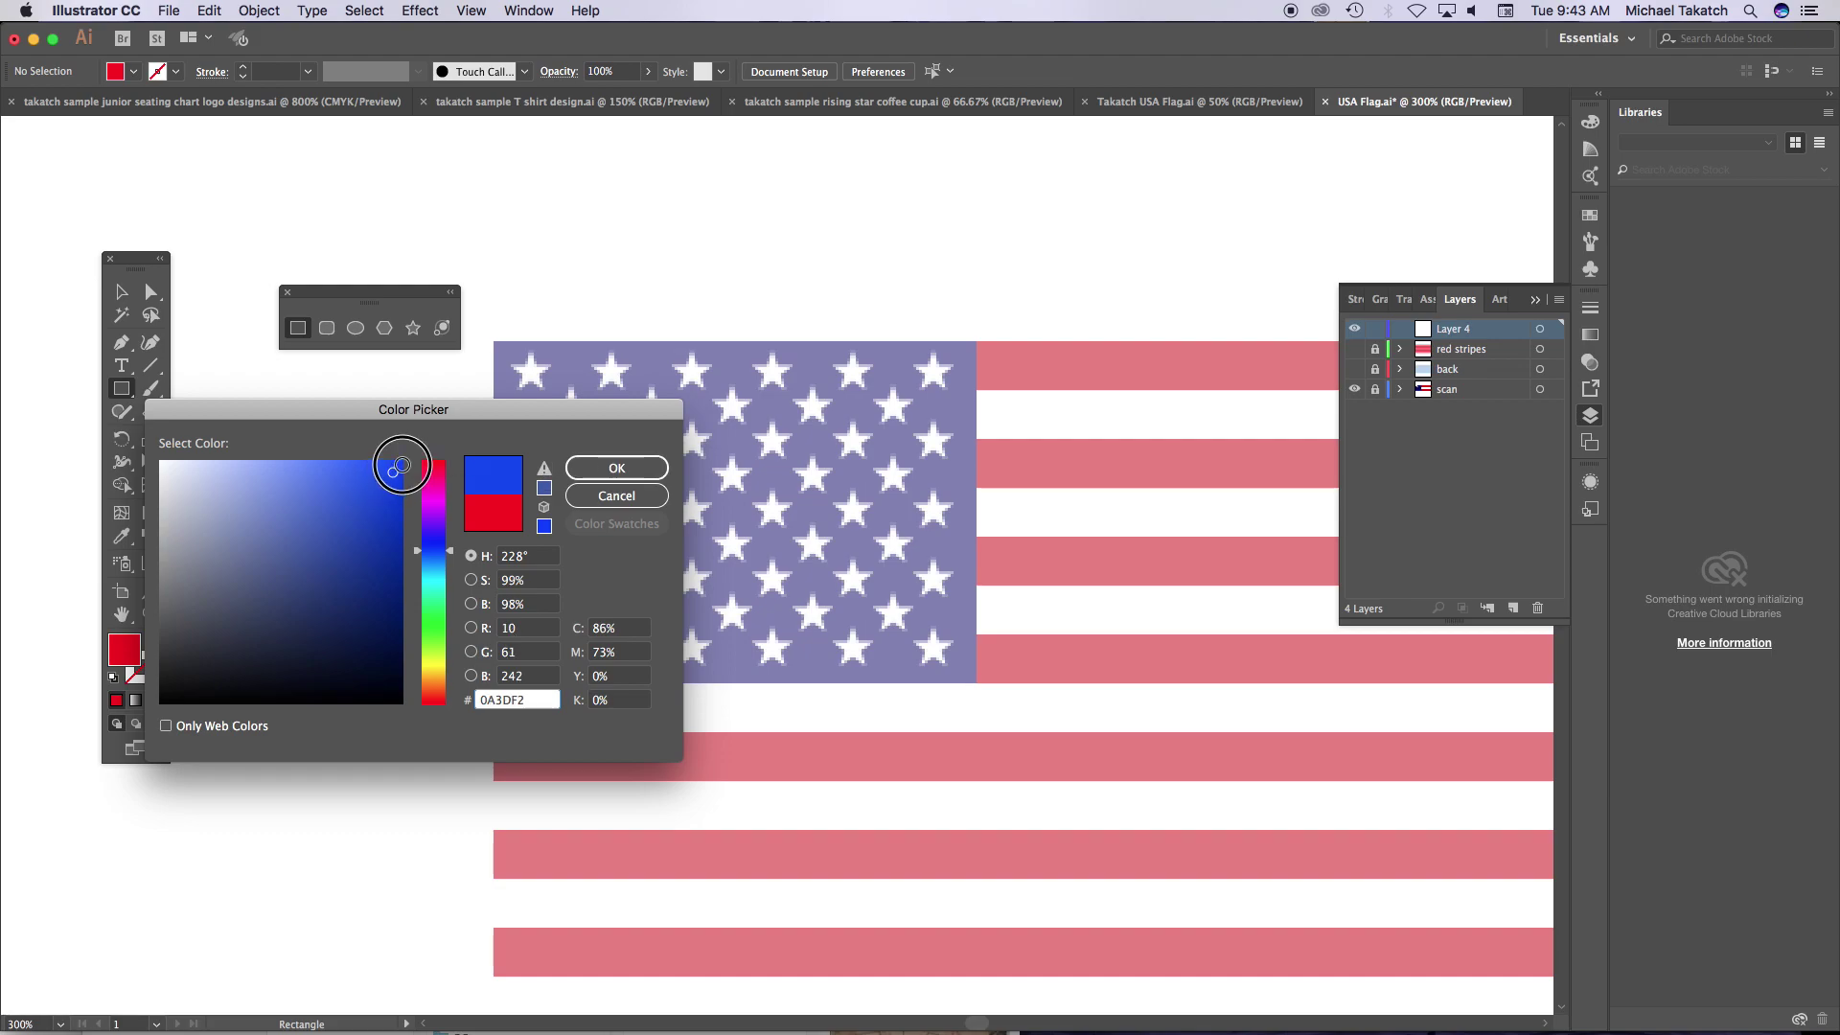
left_click(583, 472)
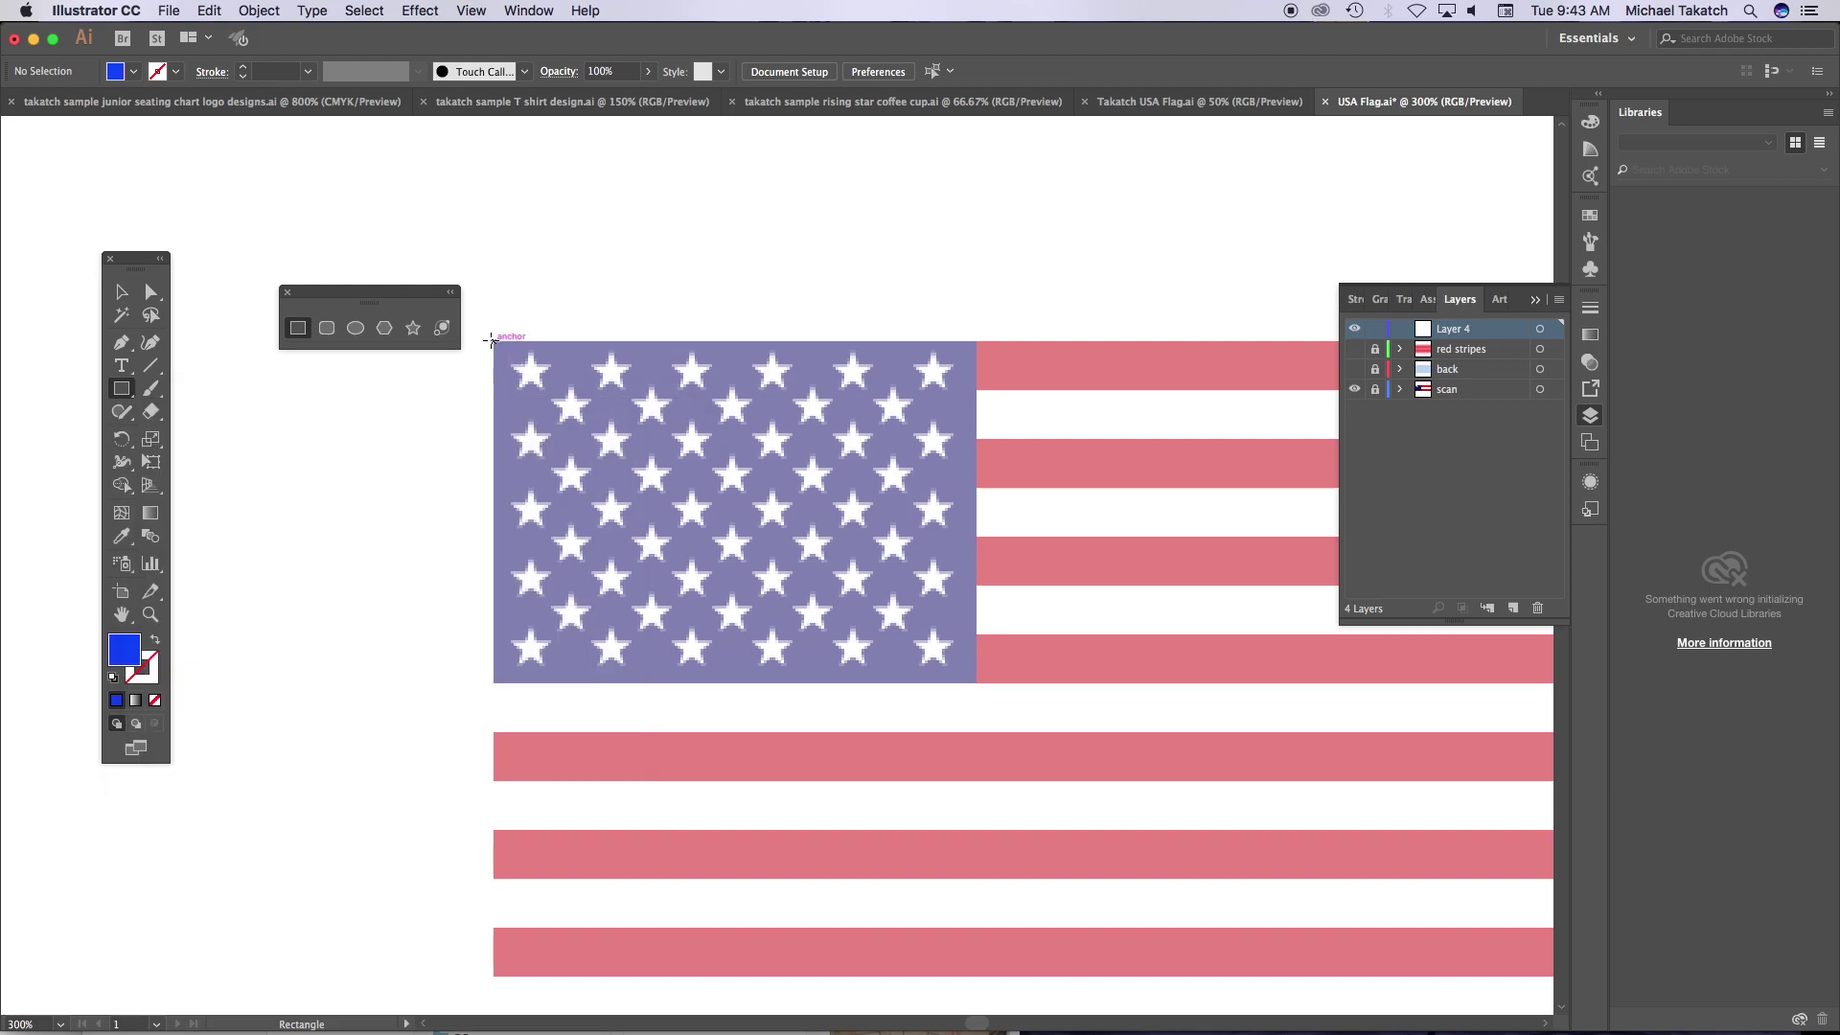
left_click_drag(494, 342, 973, 681)
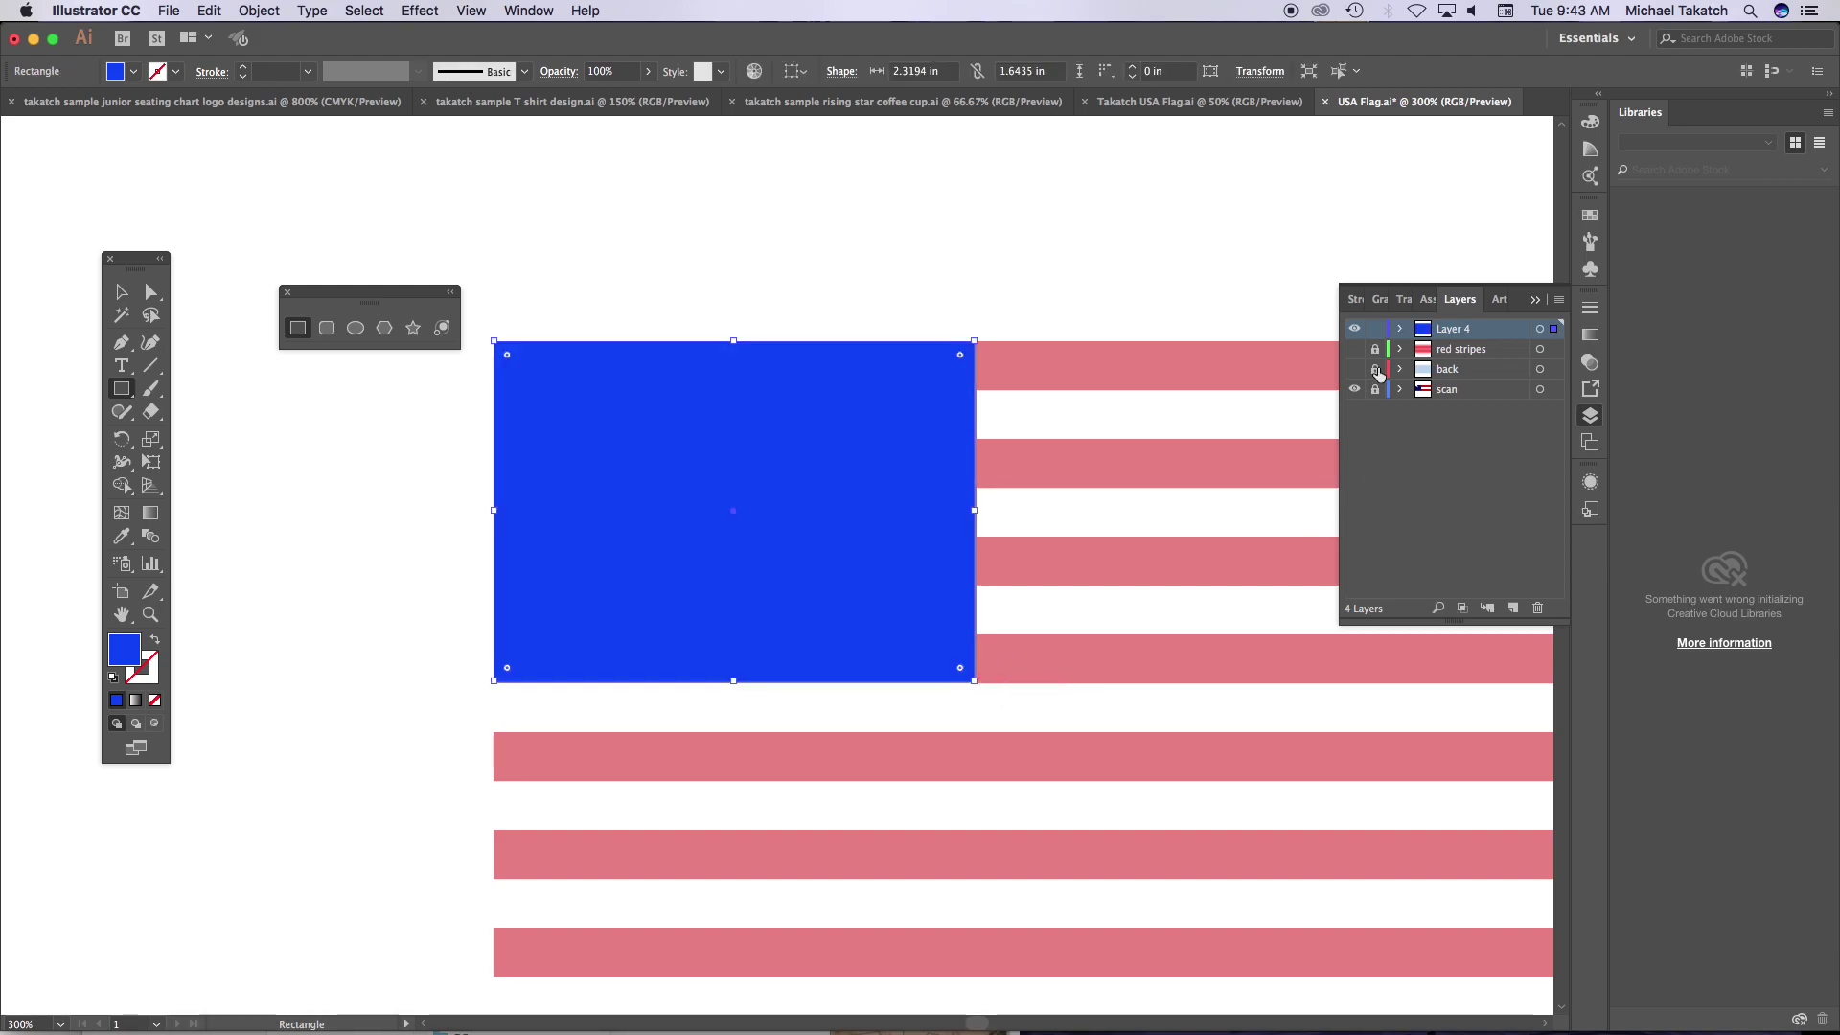
left_click(1374, 331)
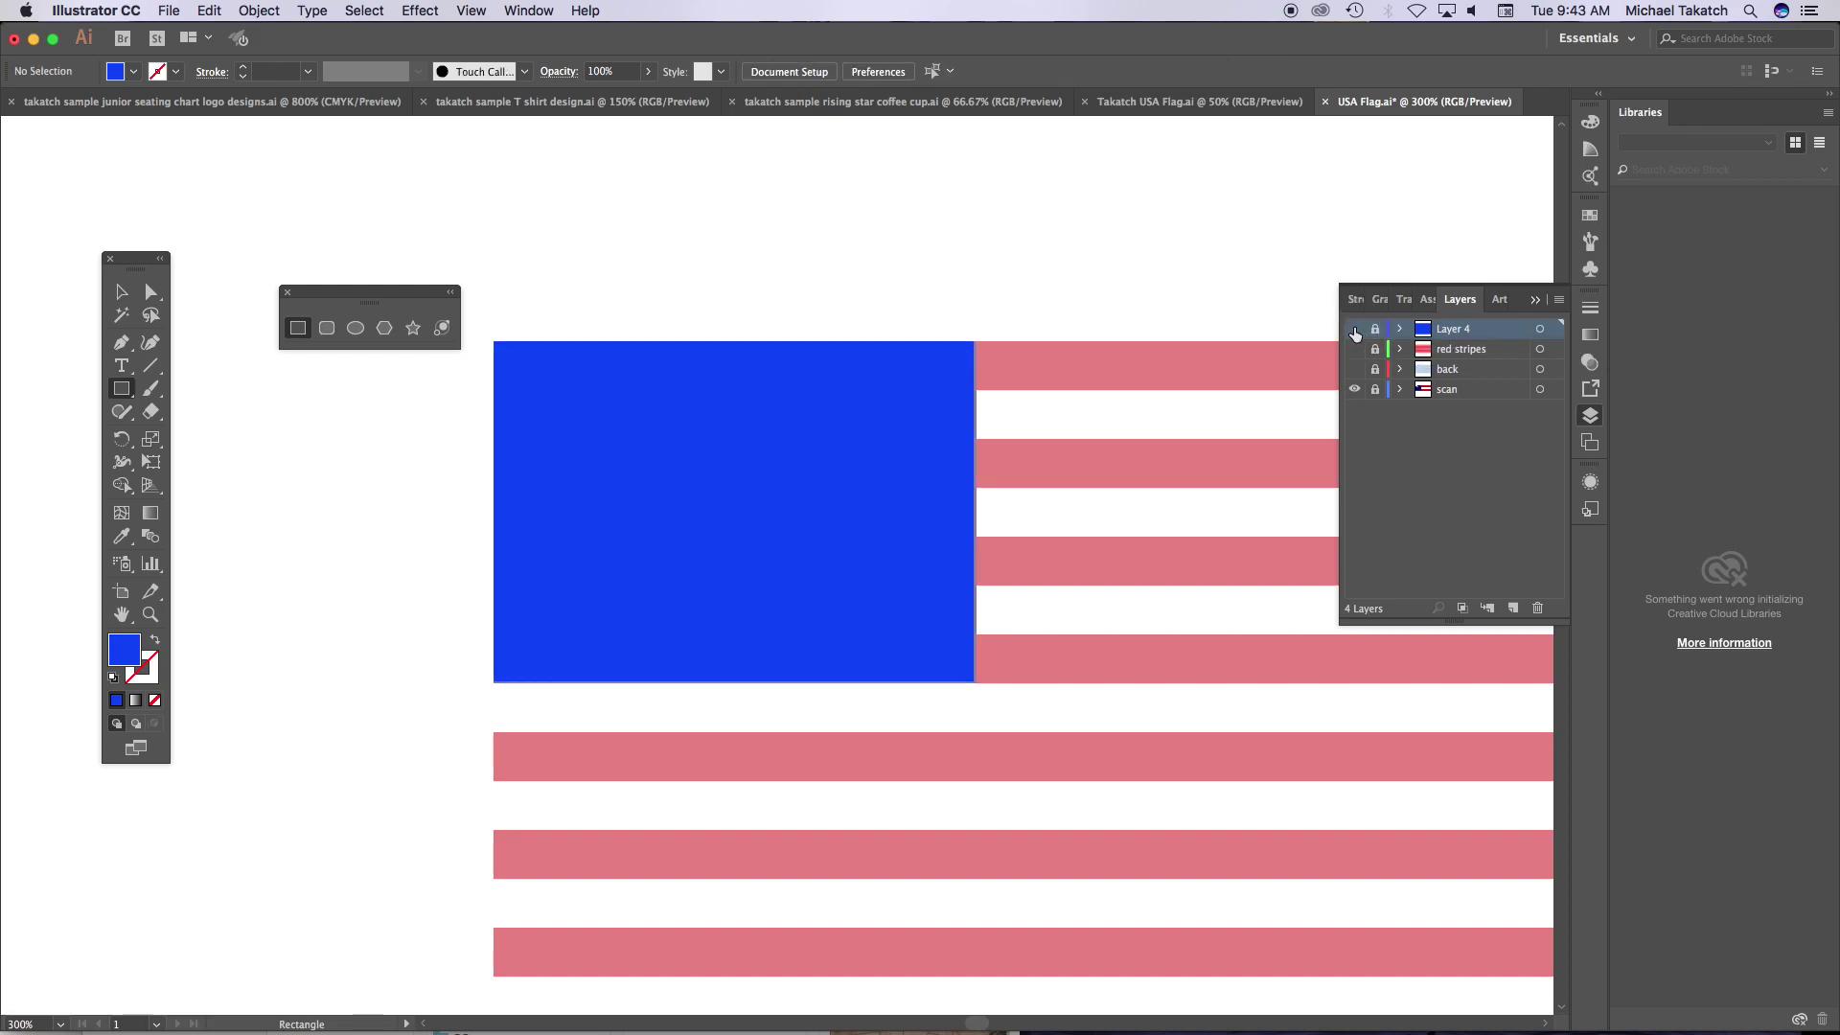
left_click(1354, 328)
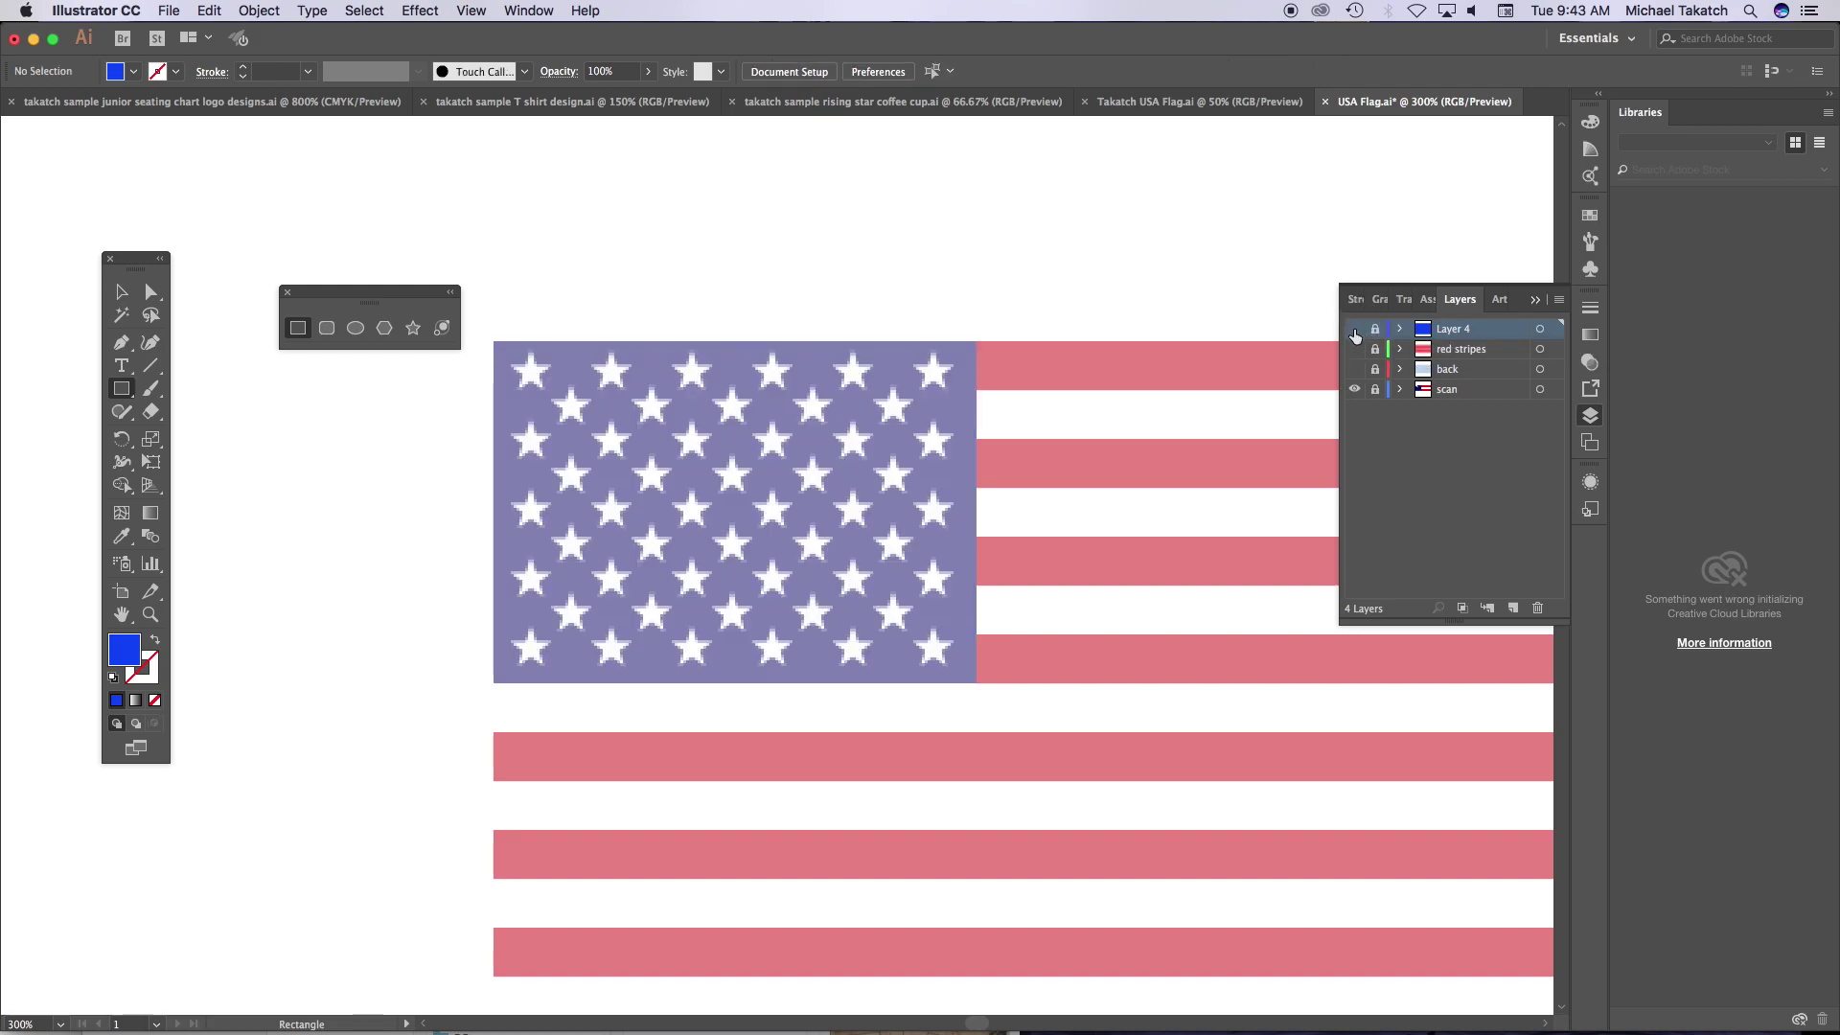
- Rename the blue rectangle's layer as blue and add a new layer named stars above it
double_click(1463, 330)
type("blue")
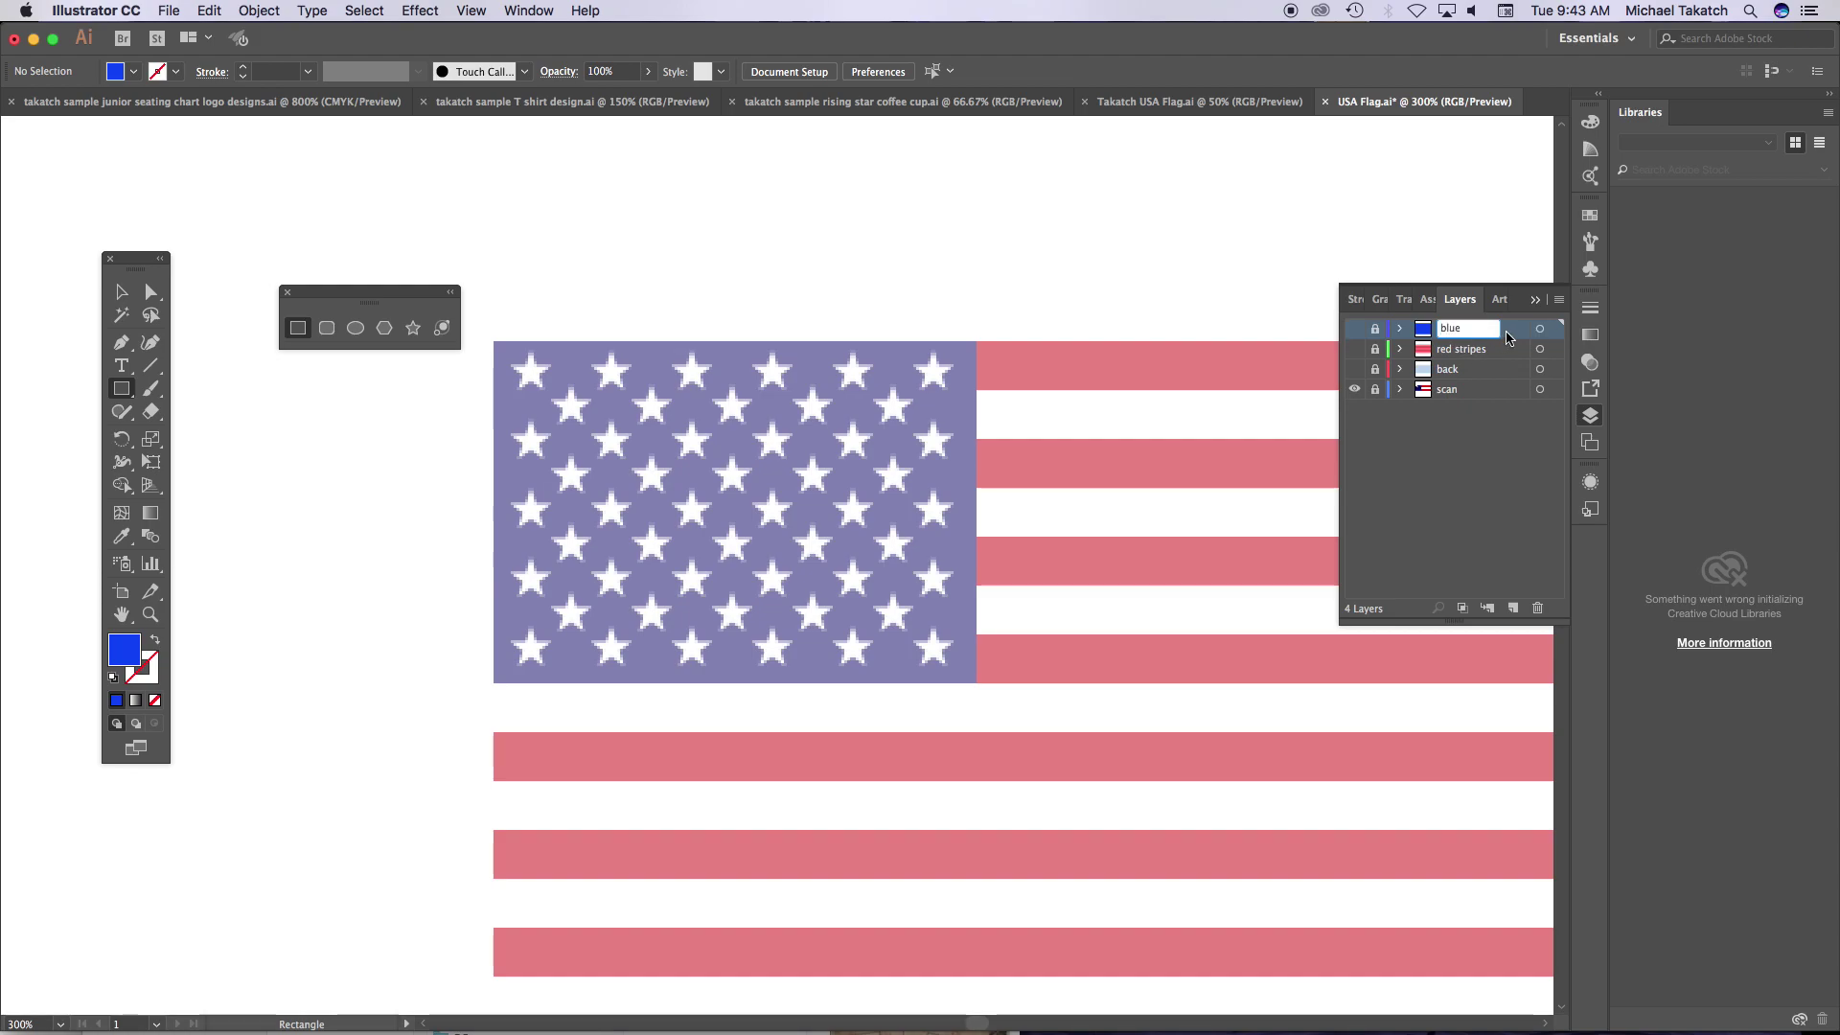
key("Return")
left_click(1513, 608)
double_click(1458, 331)
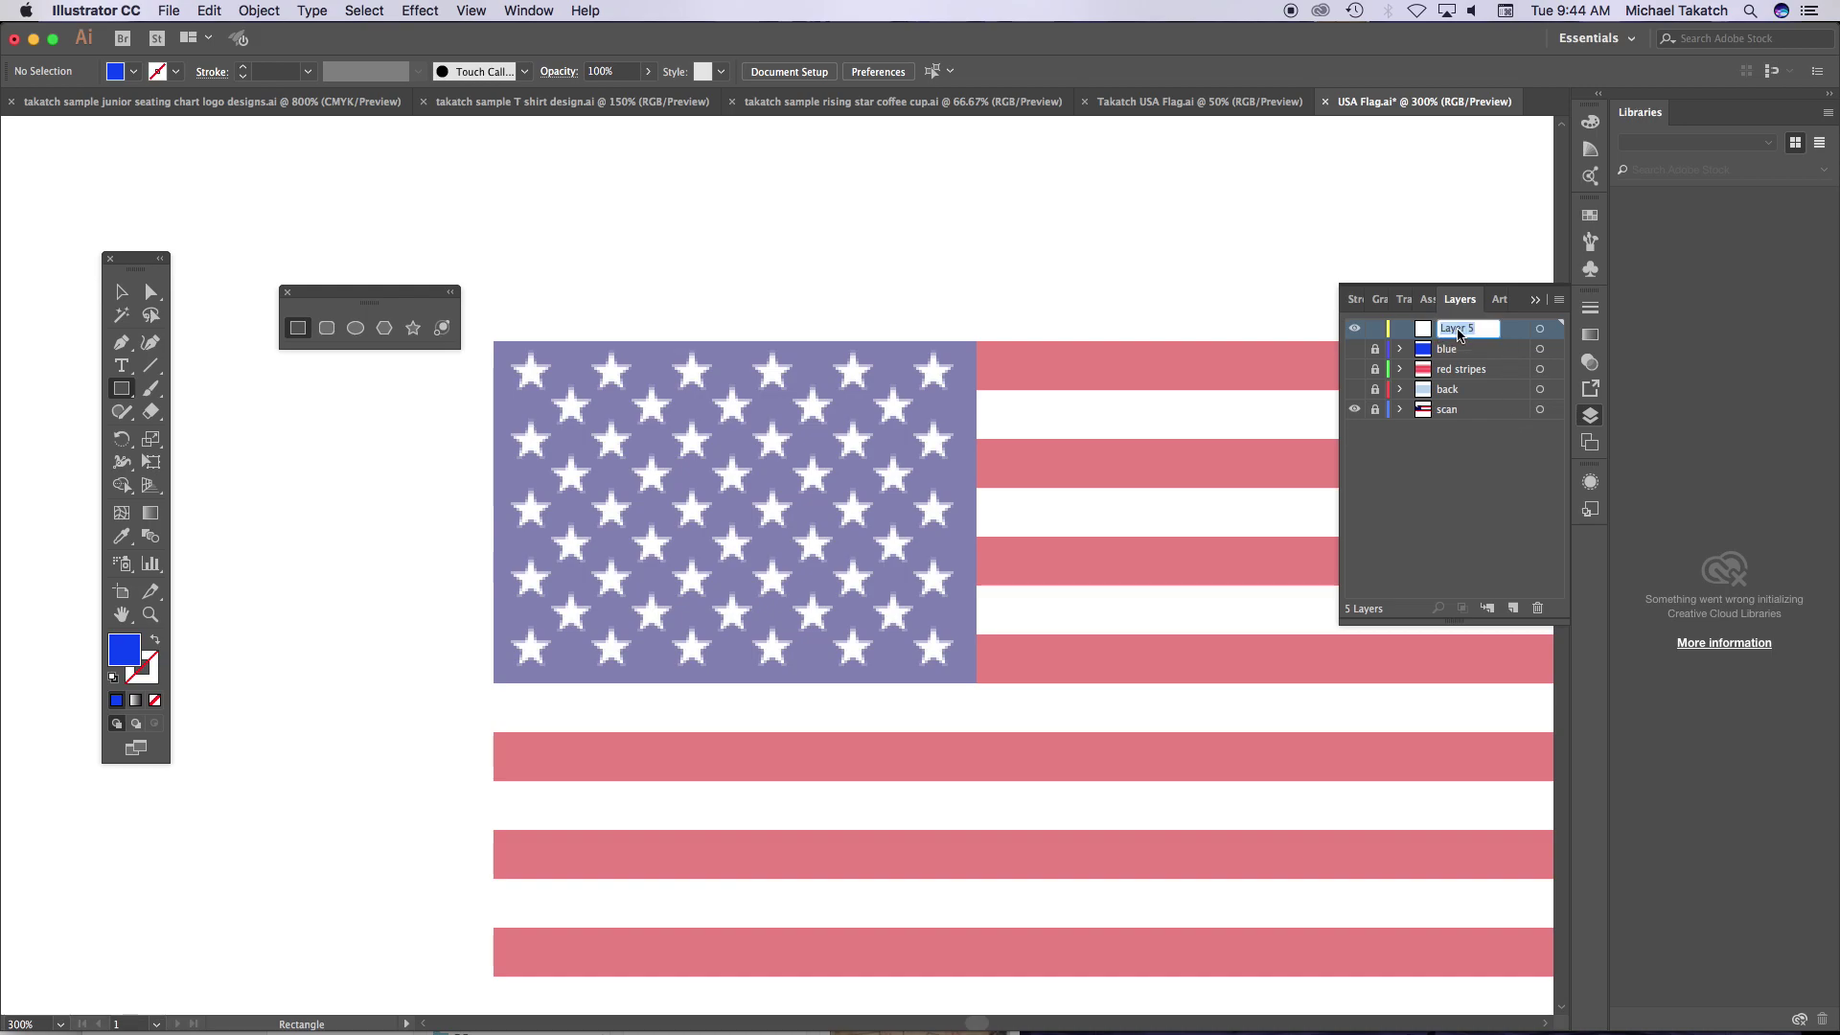
type("stars")
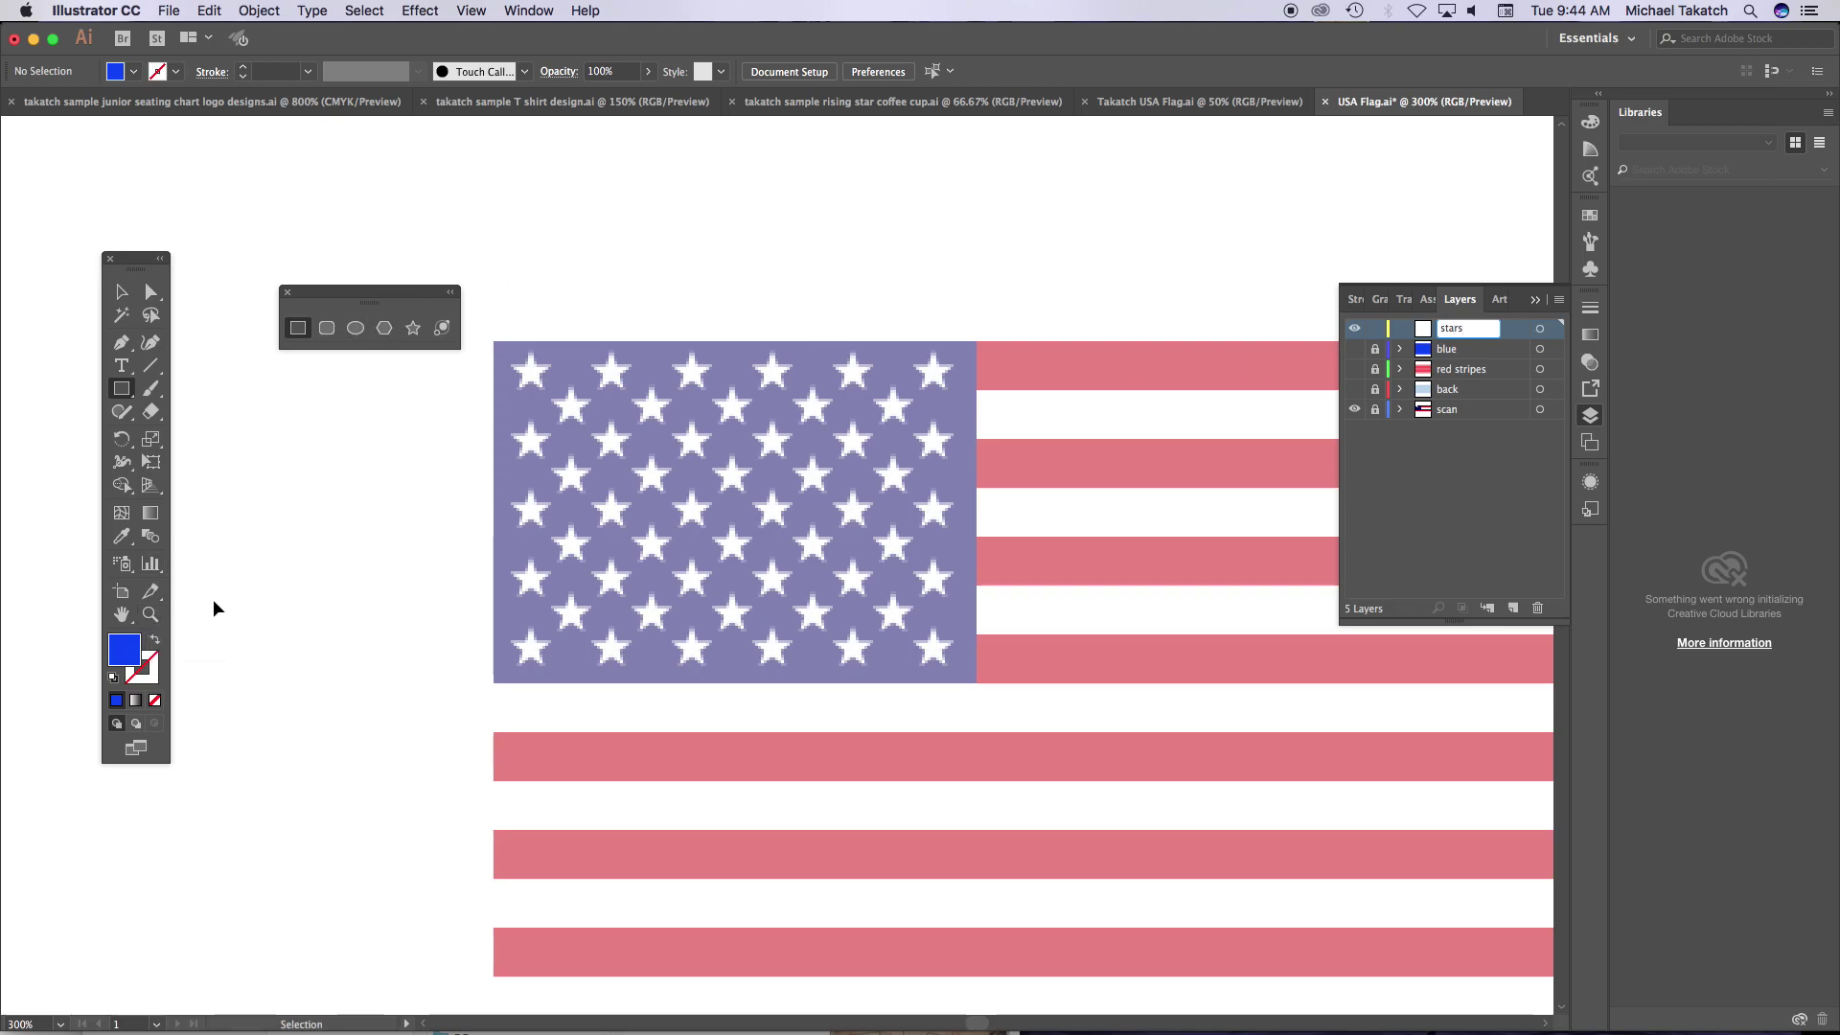
- Draw a near-white (F7F8F9) five-pointed star about 0.23 × 0.22 in over the scan's top-left star and nudge it into alignment
key("super+equal")
key("super+equal")
key("super+equal")
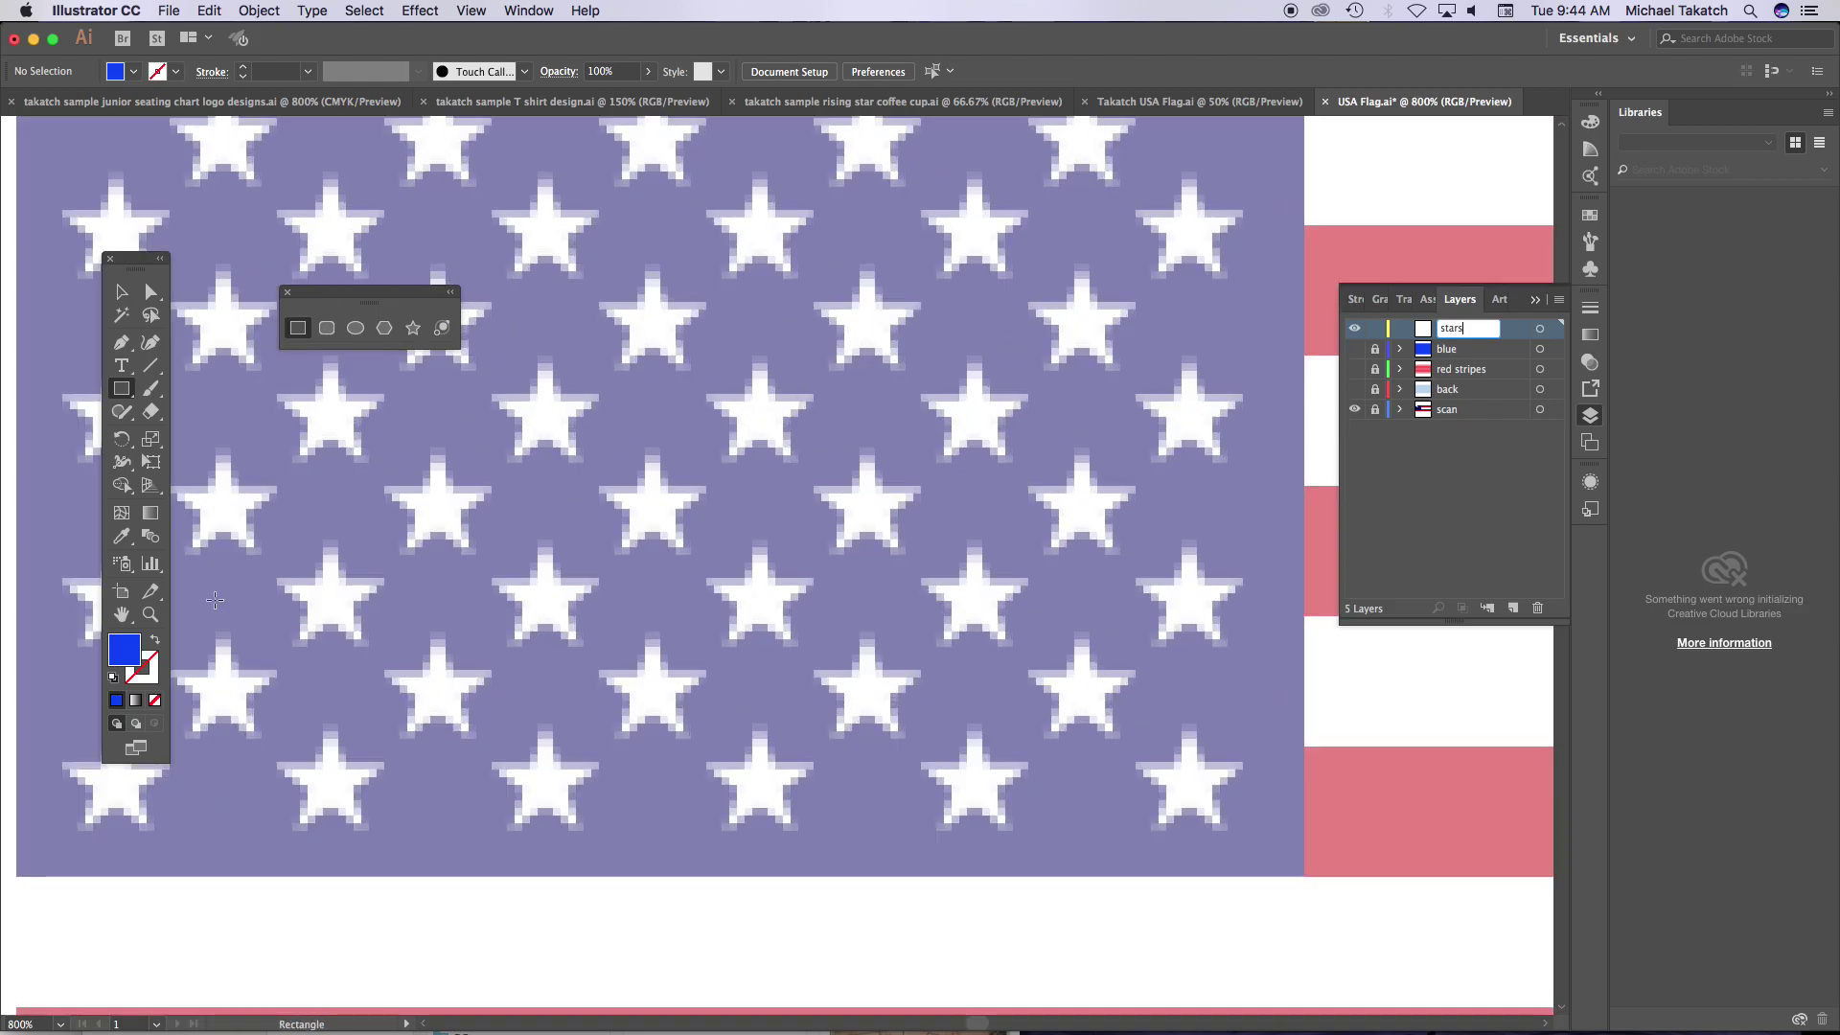
left_click(122, 615)
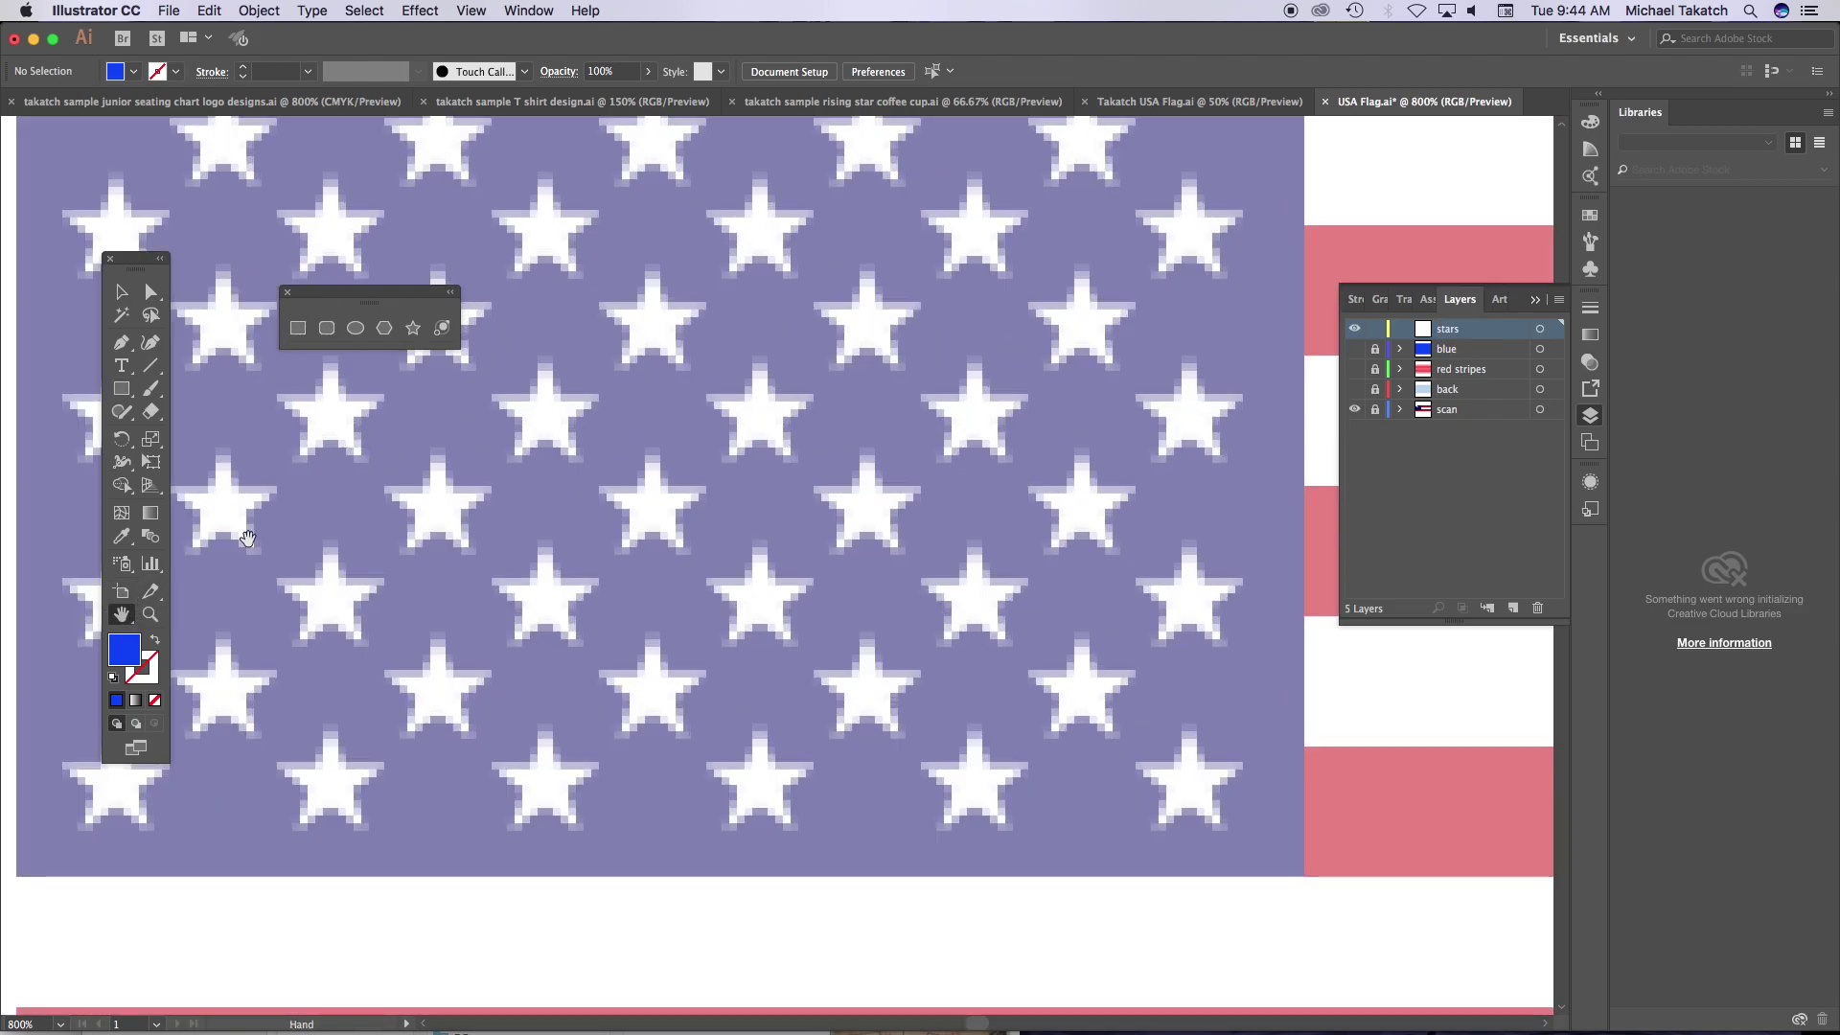
left_click_drag(271, 422, 771, 778)
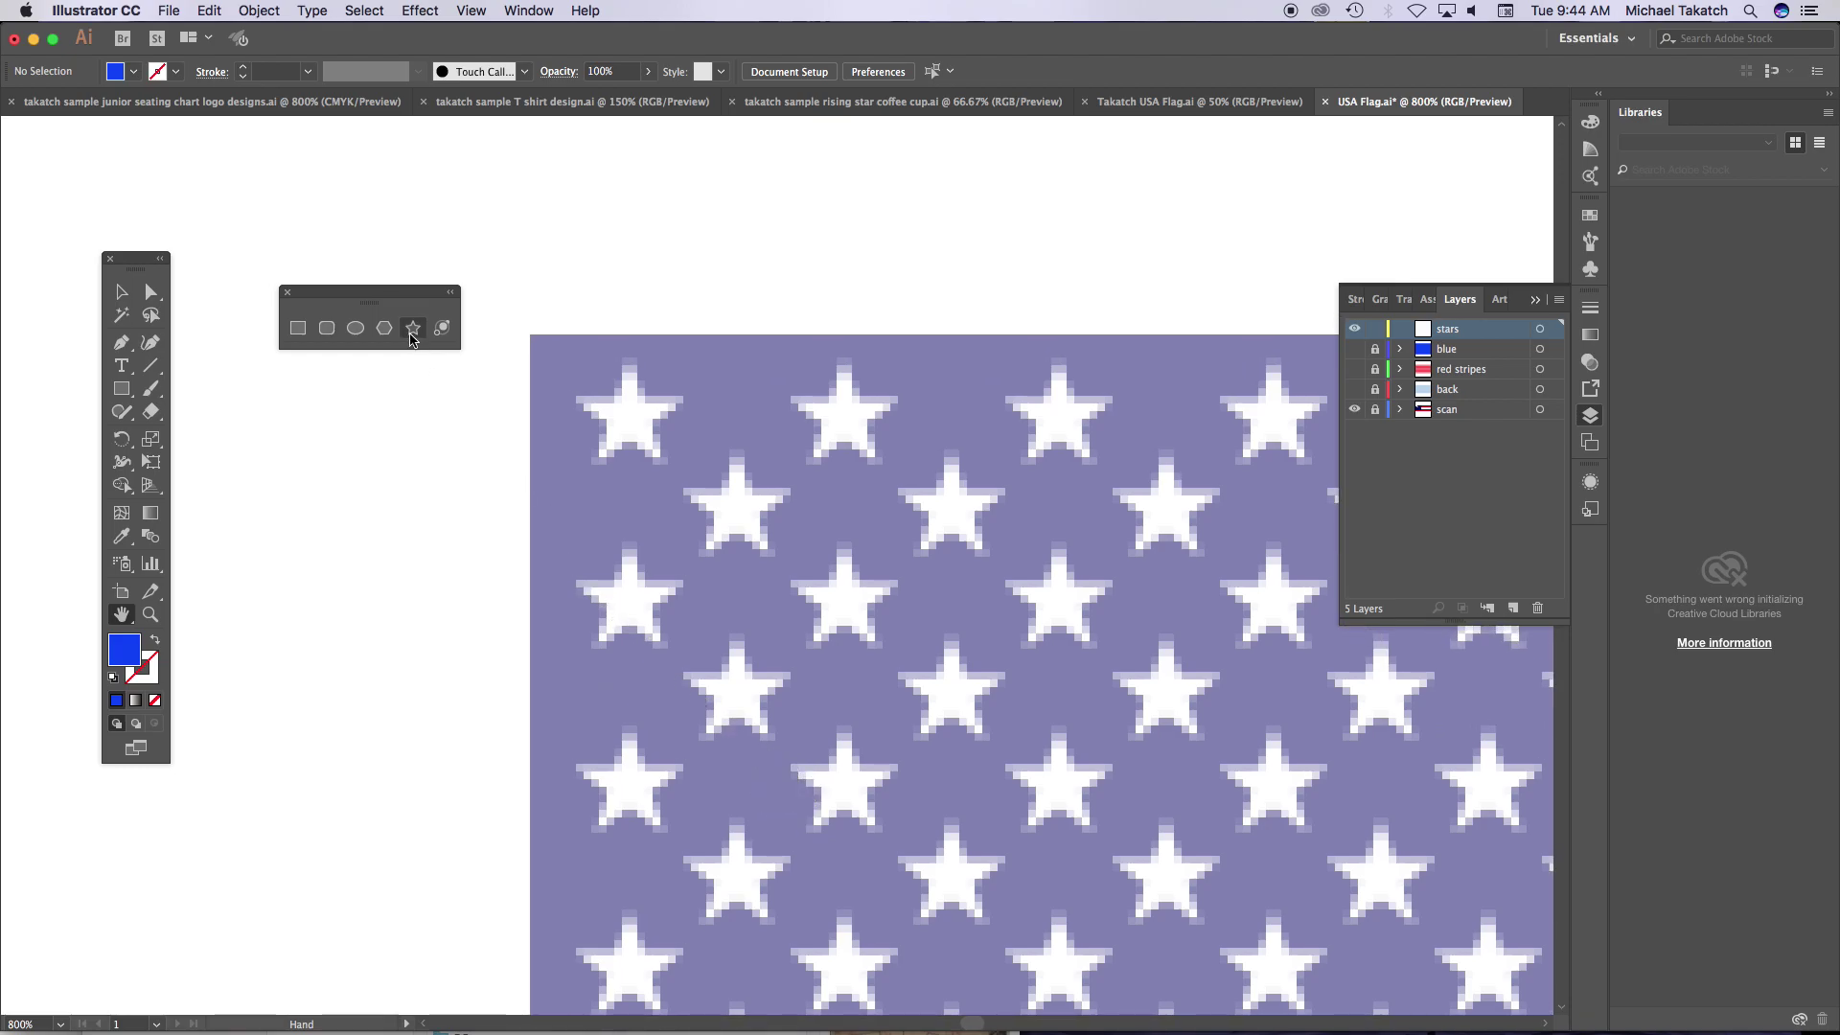
key("super+equal")
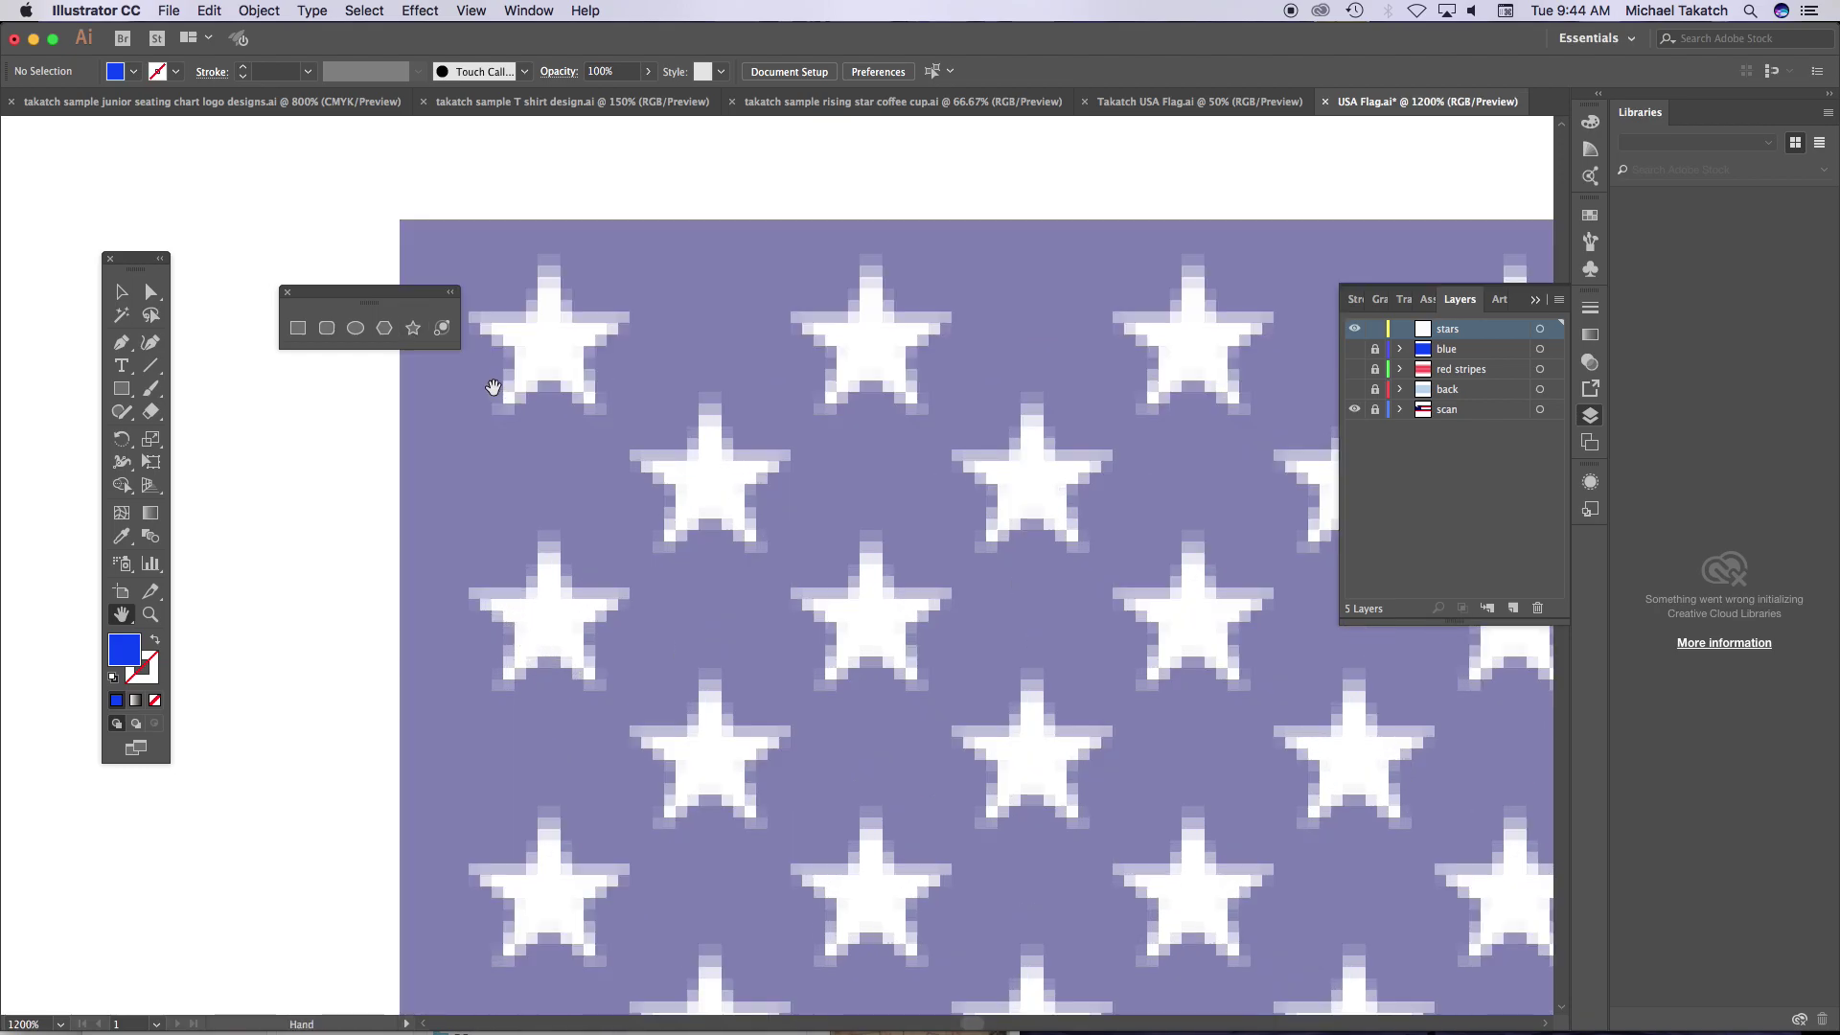
left_click_drag(404, 292, 306, 199)
left_click(317, 235)
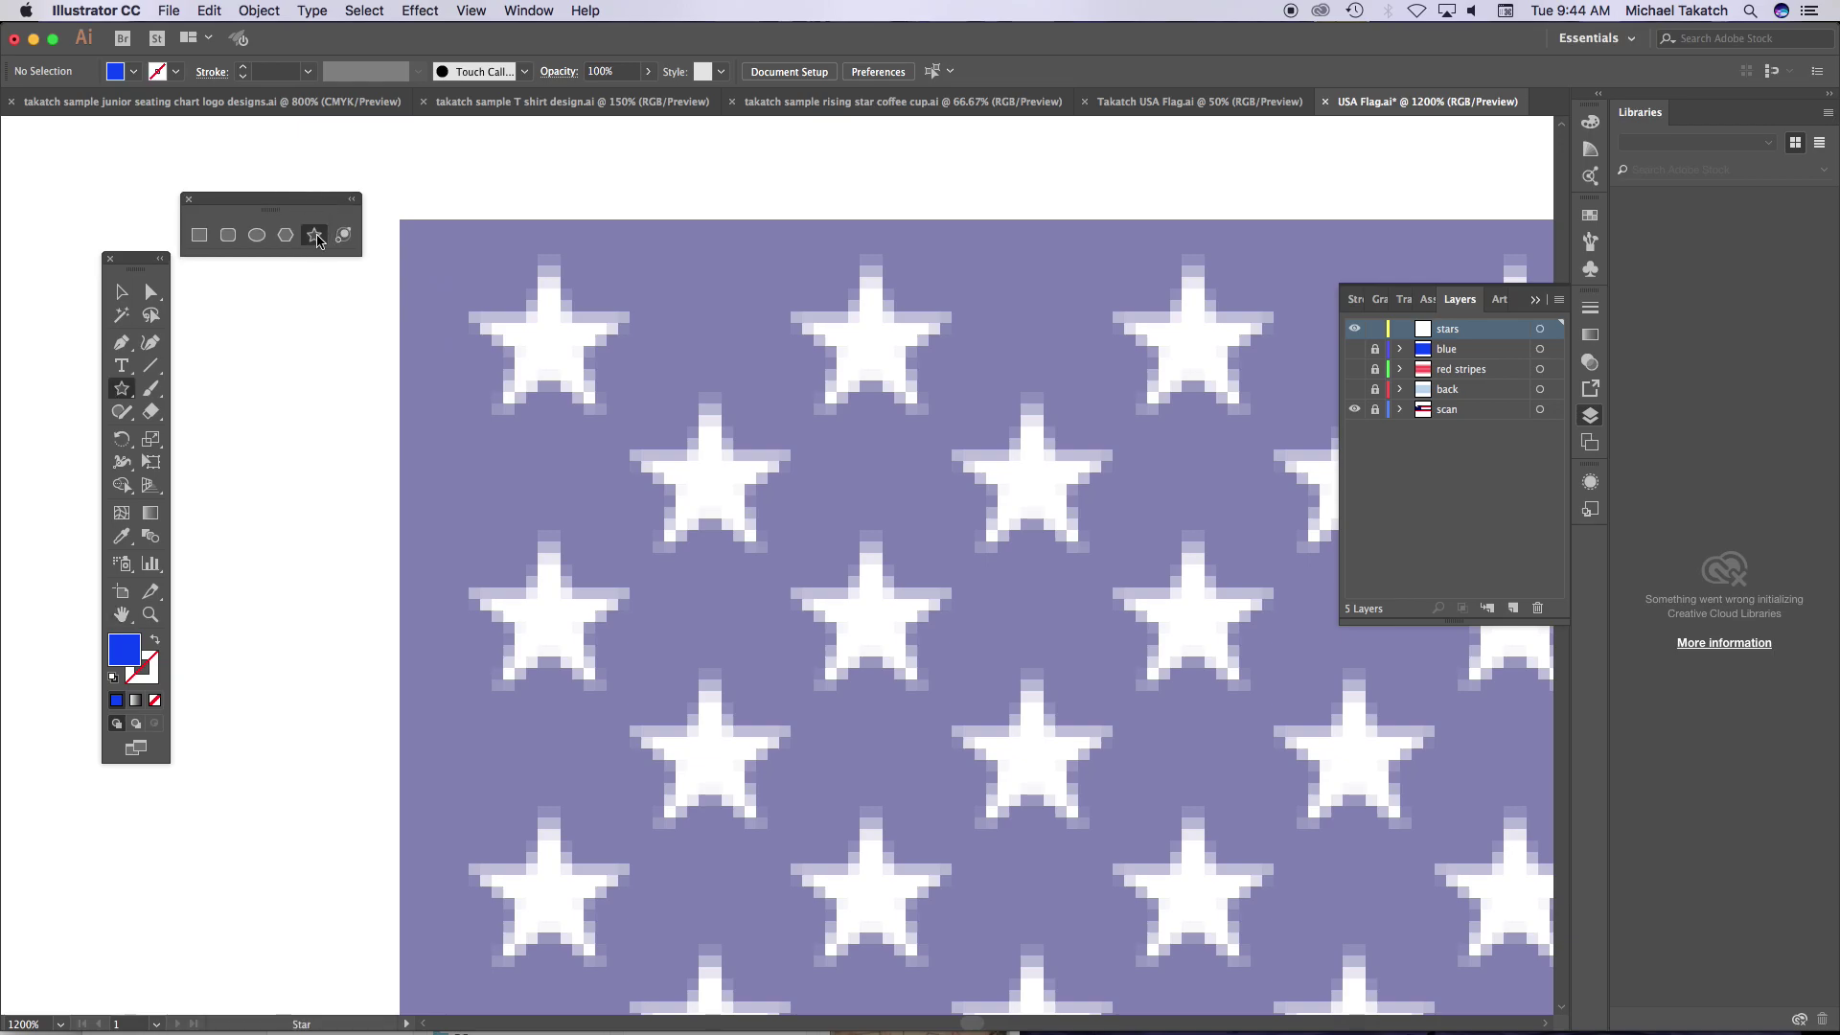
double_click(129, 649)
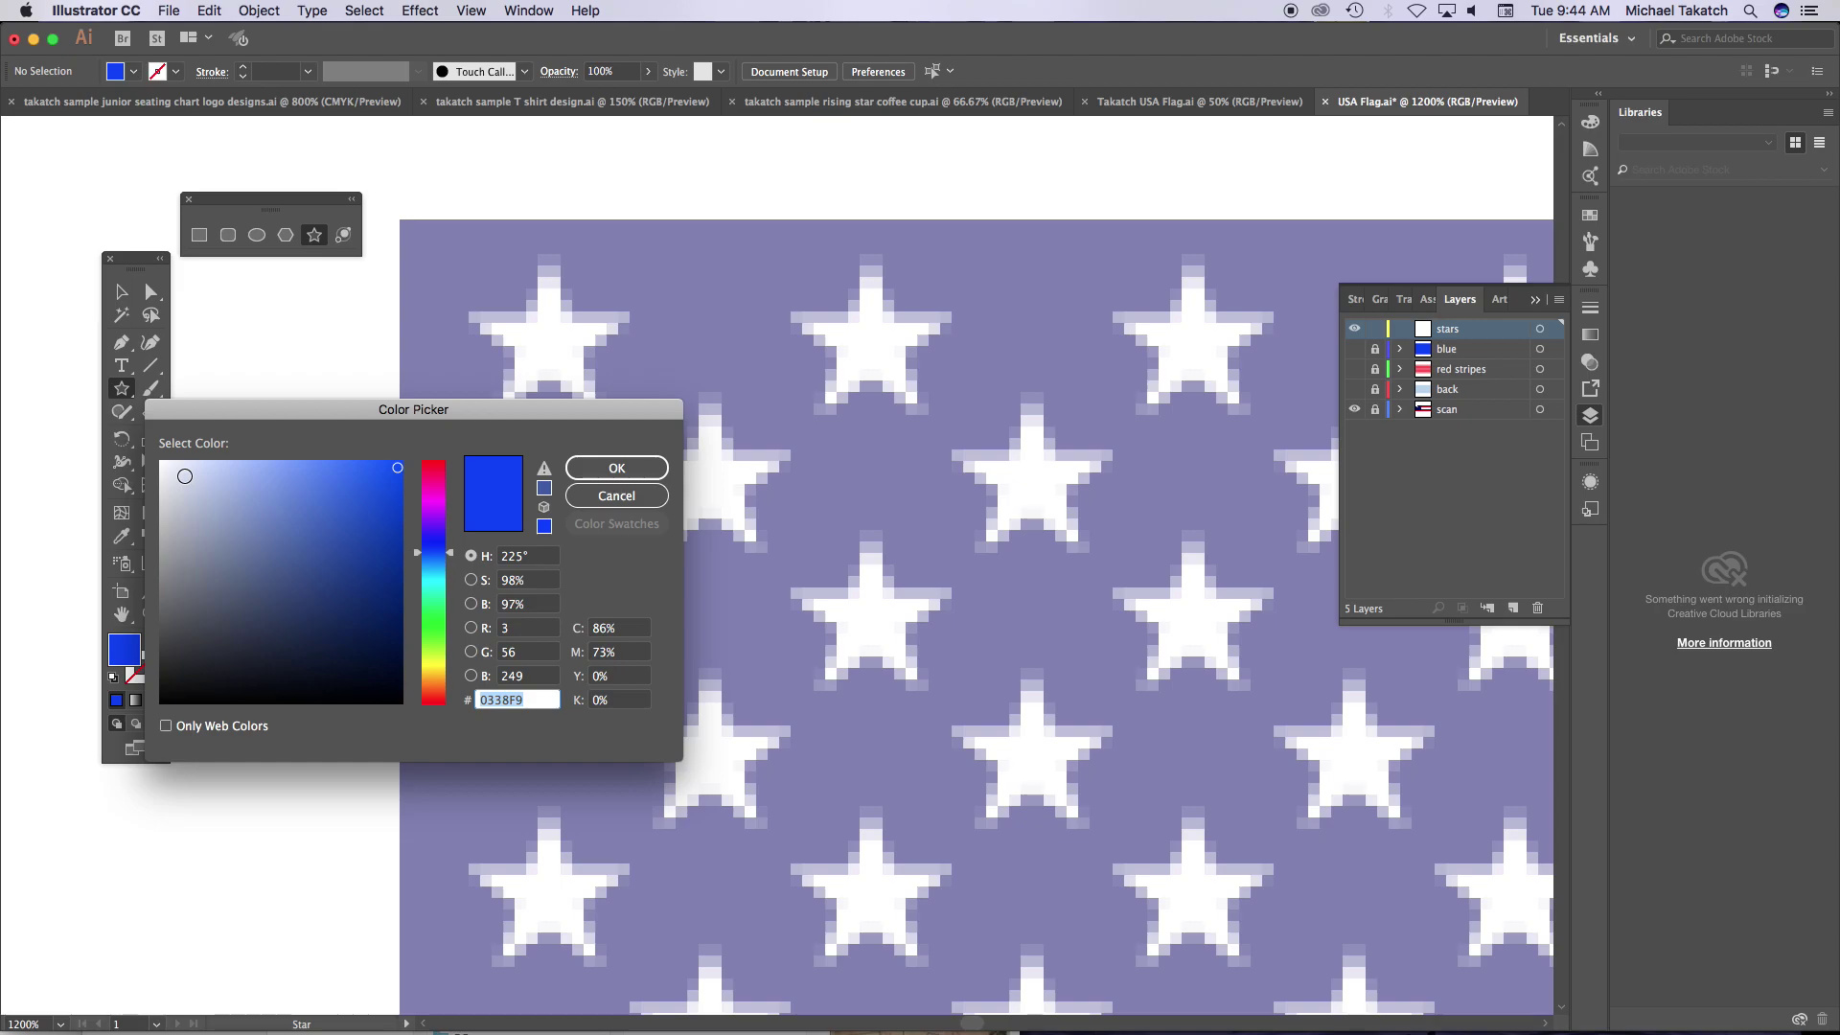
left_click(163, 464)
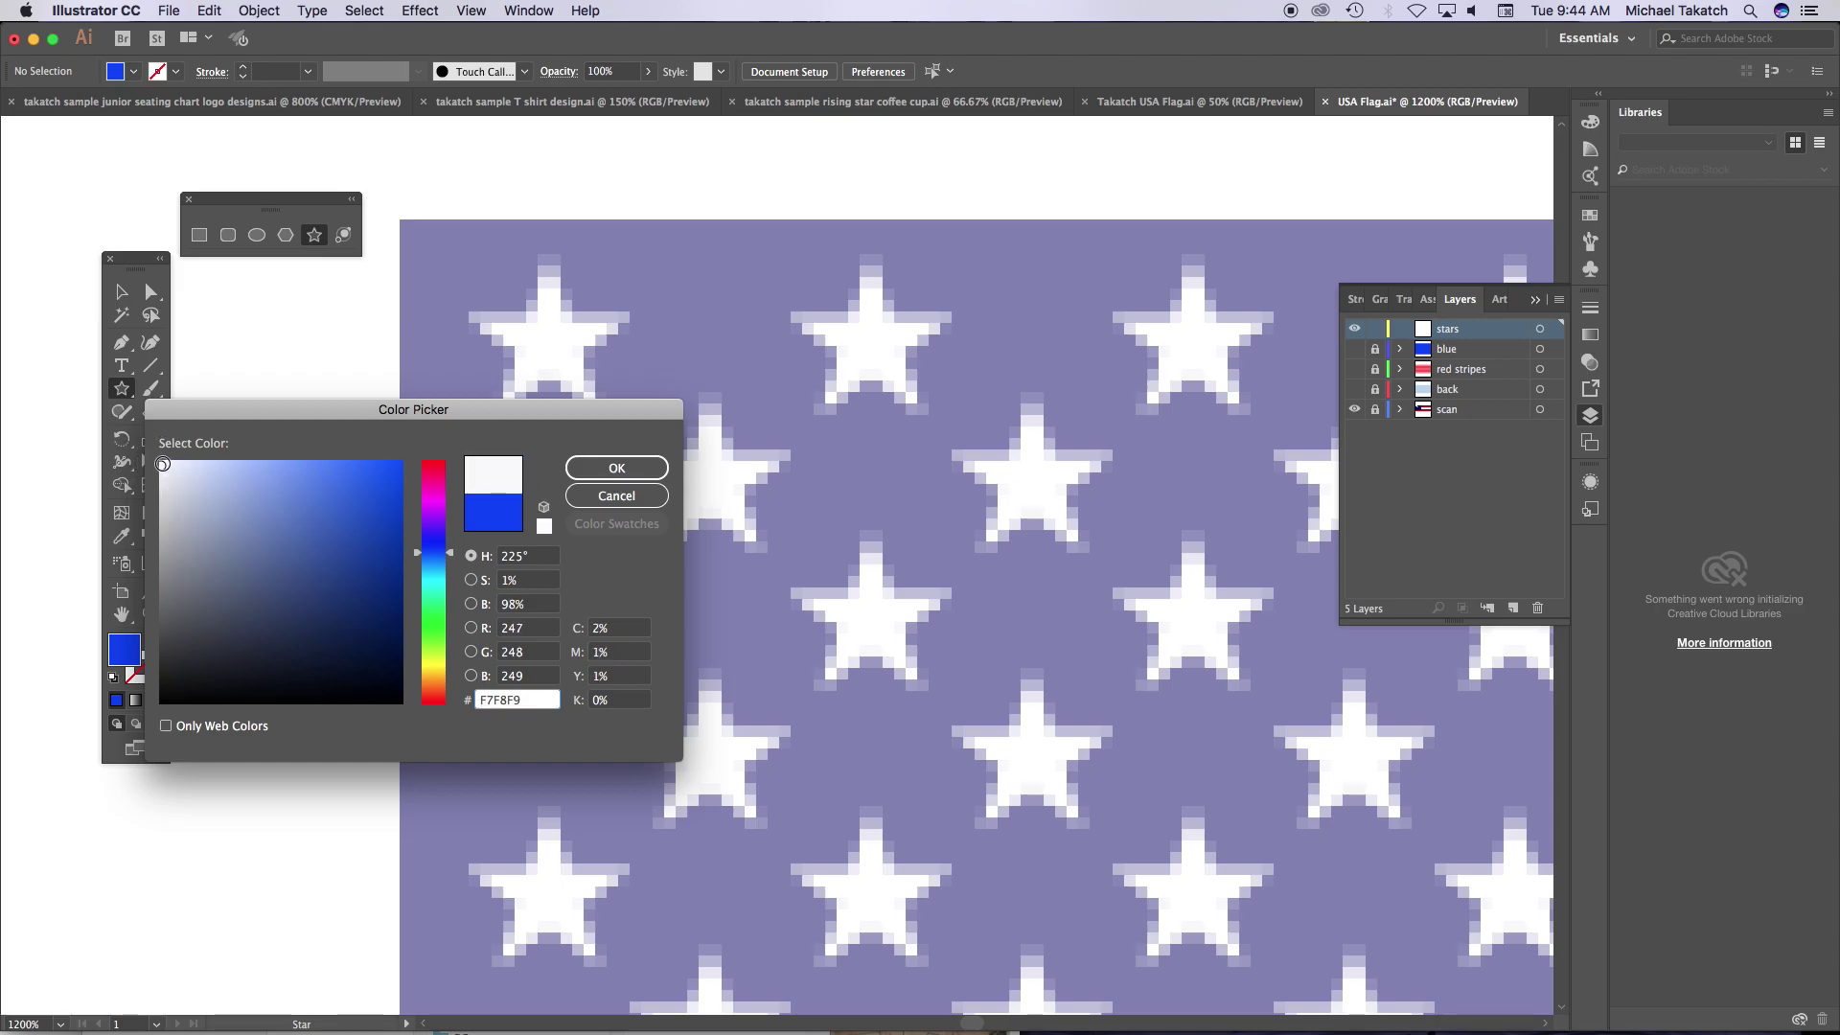
left_click(616, 467)
left_click_drag(539, 337, 558, 435)
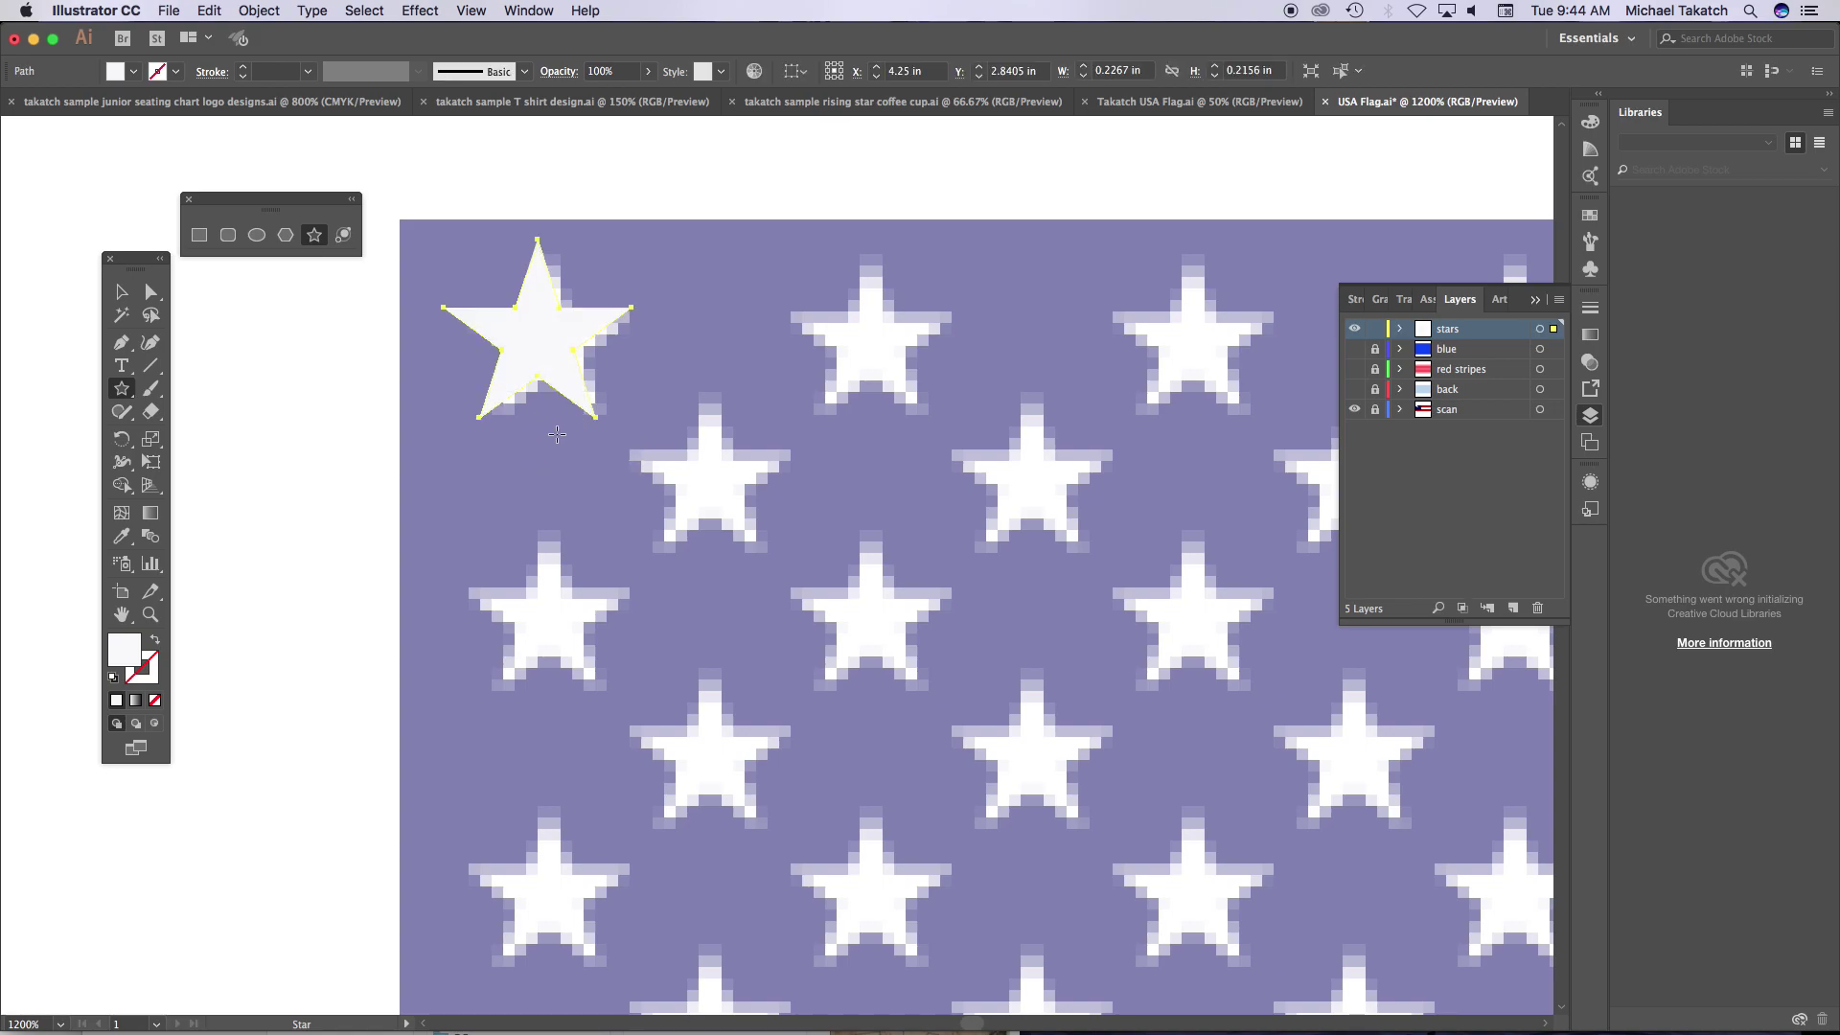
key("Right")
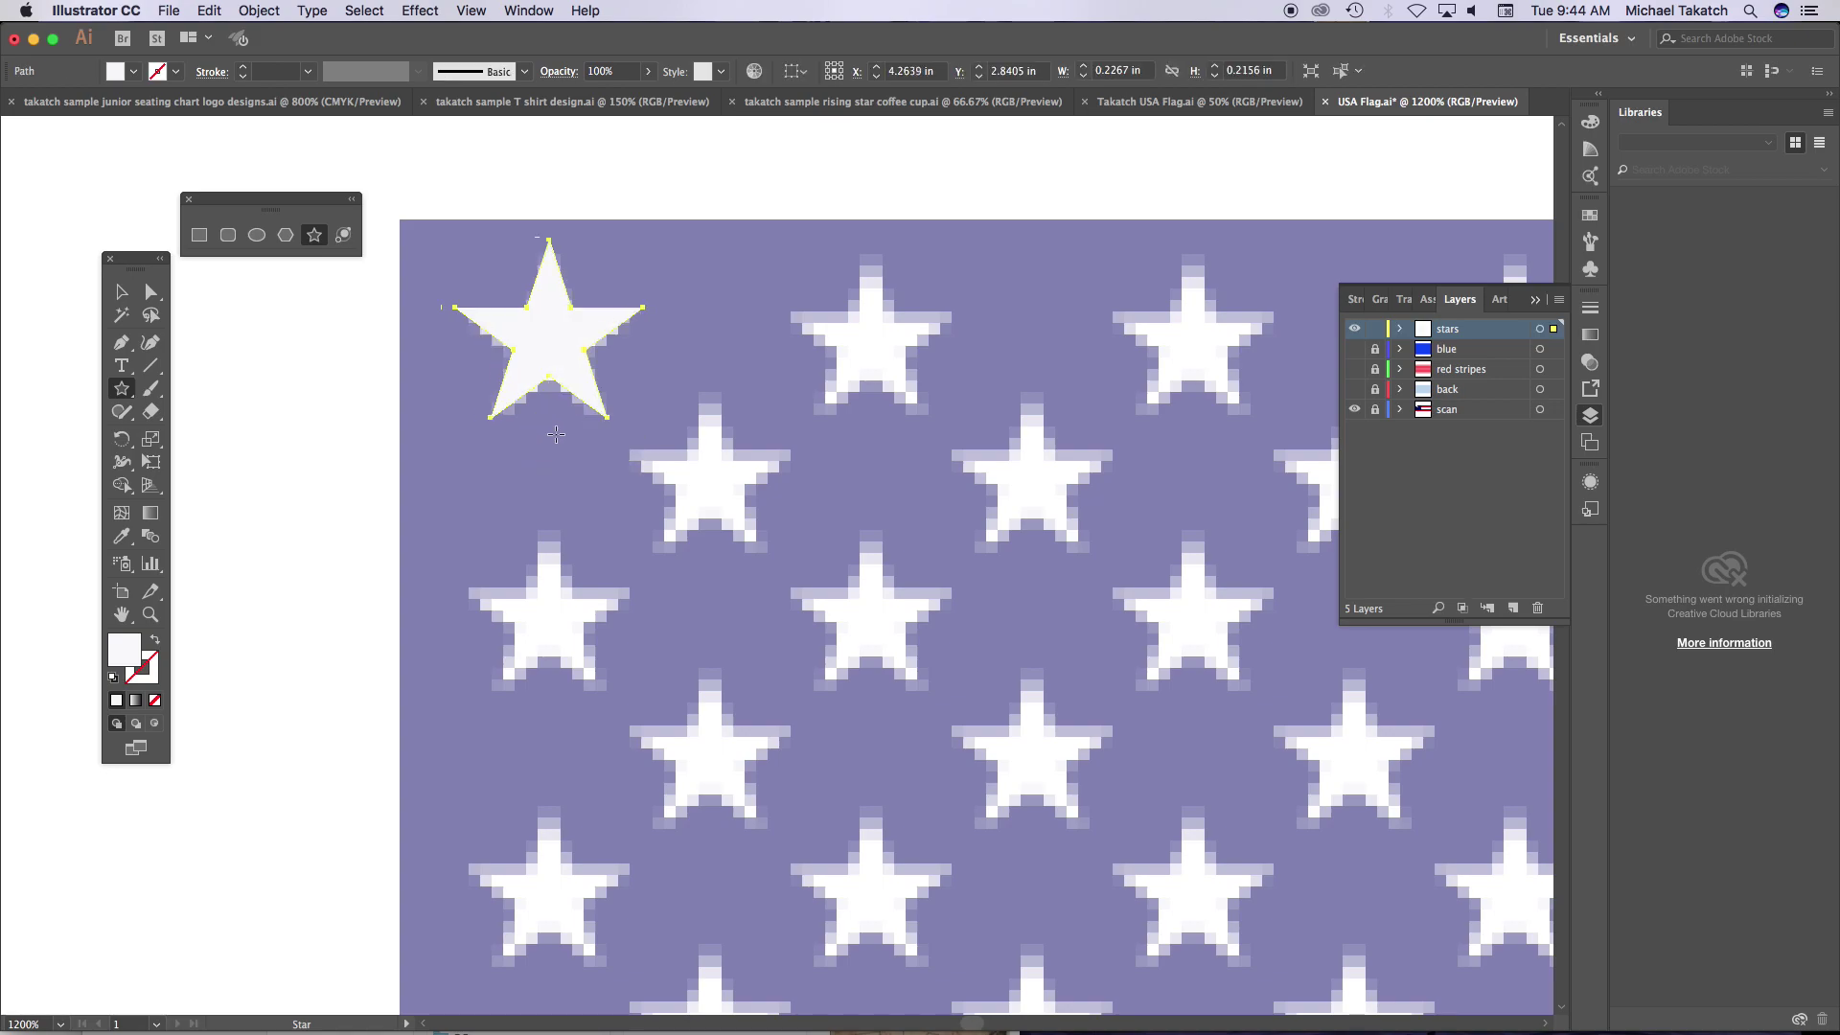
key("Up")
key("Down")
- Copy the star onto the next scanned star in the top row and repeat the copy four times to fill the row
left_click(121, 291)
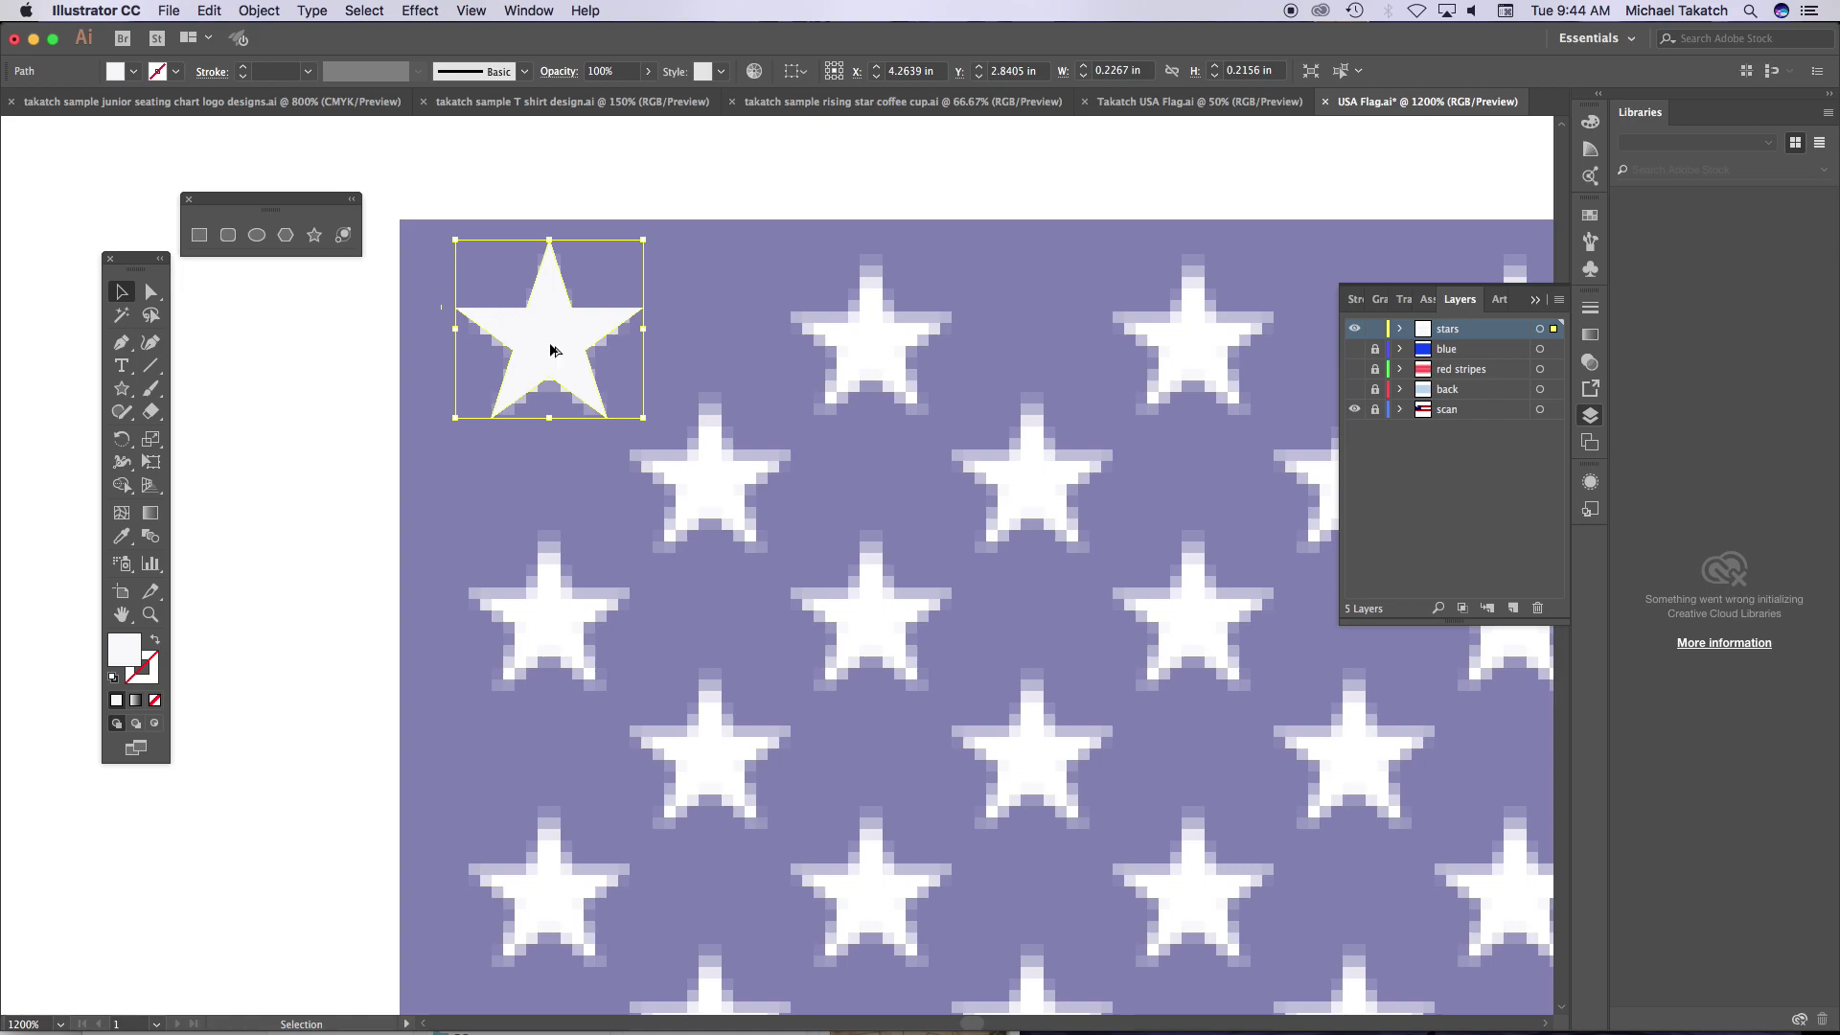
left_click_drag(550, 350, 870, 345)
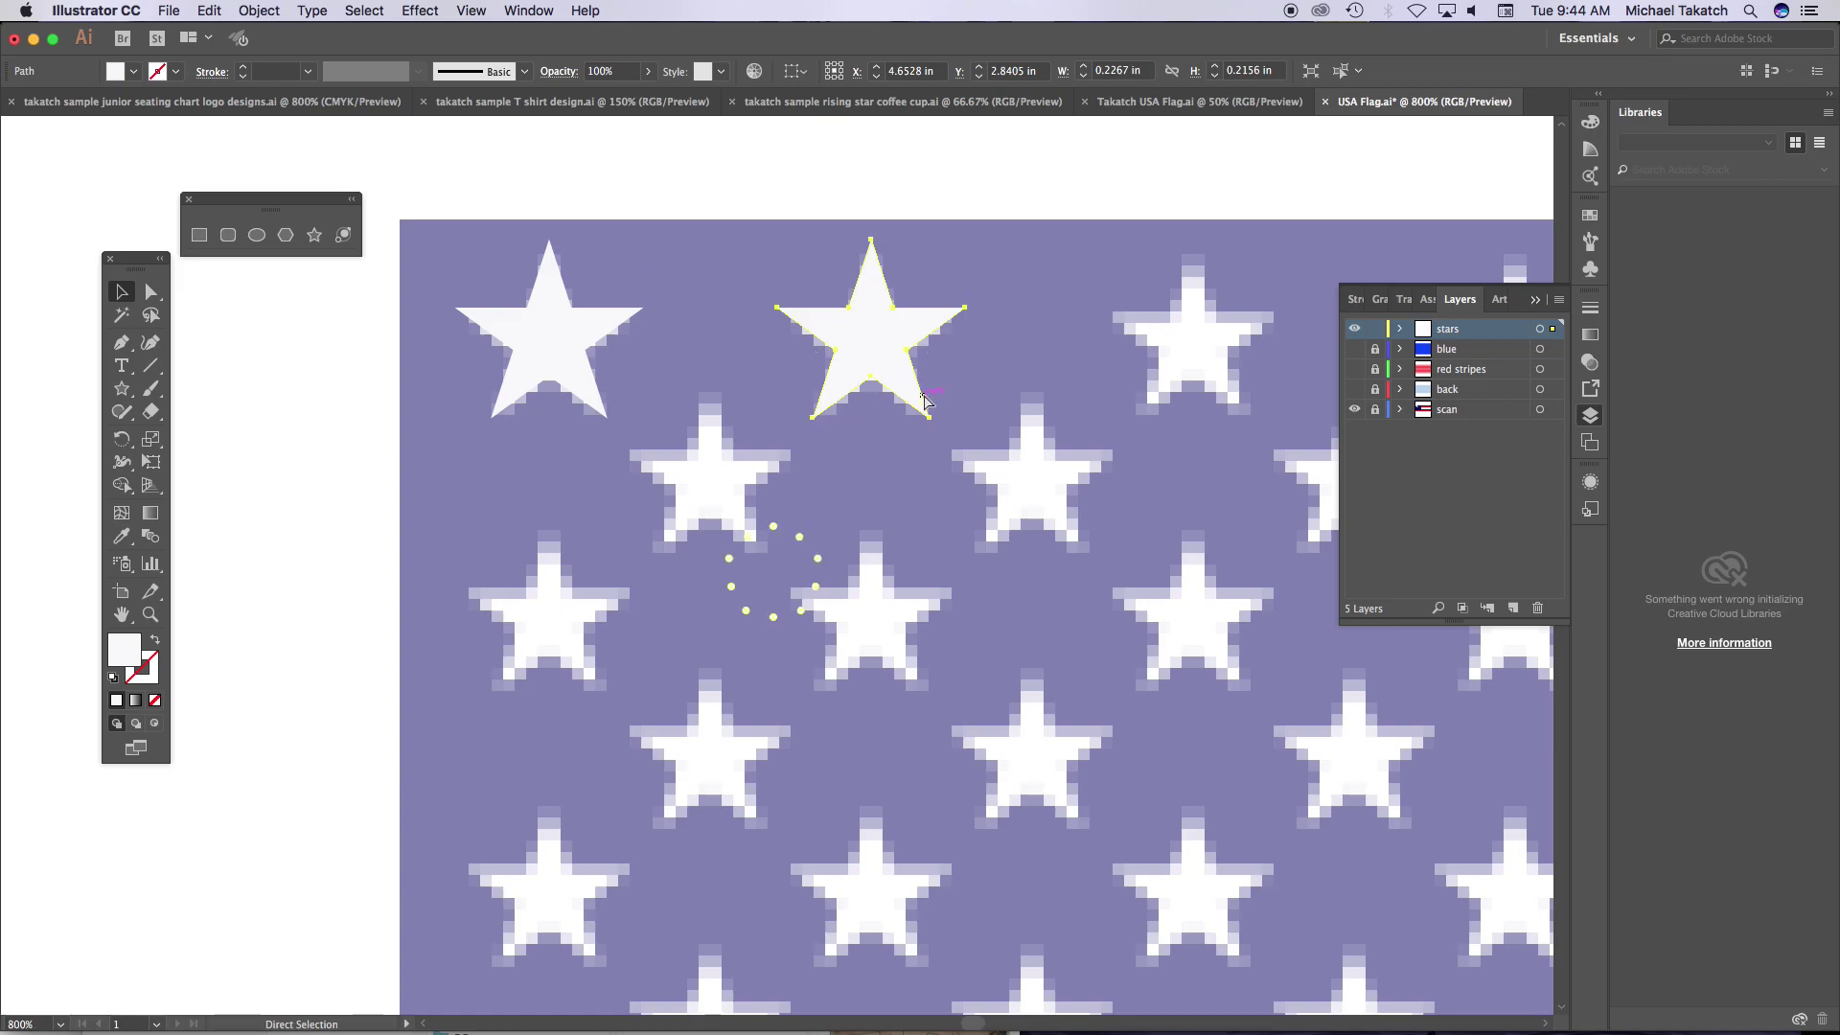
key("super+minus")
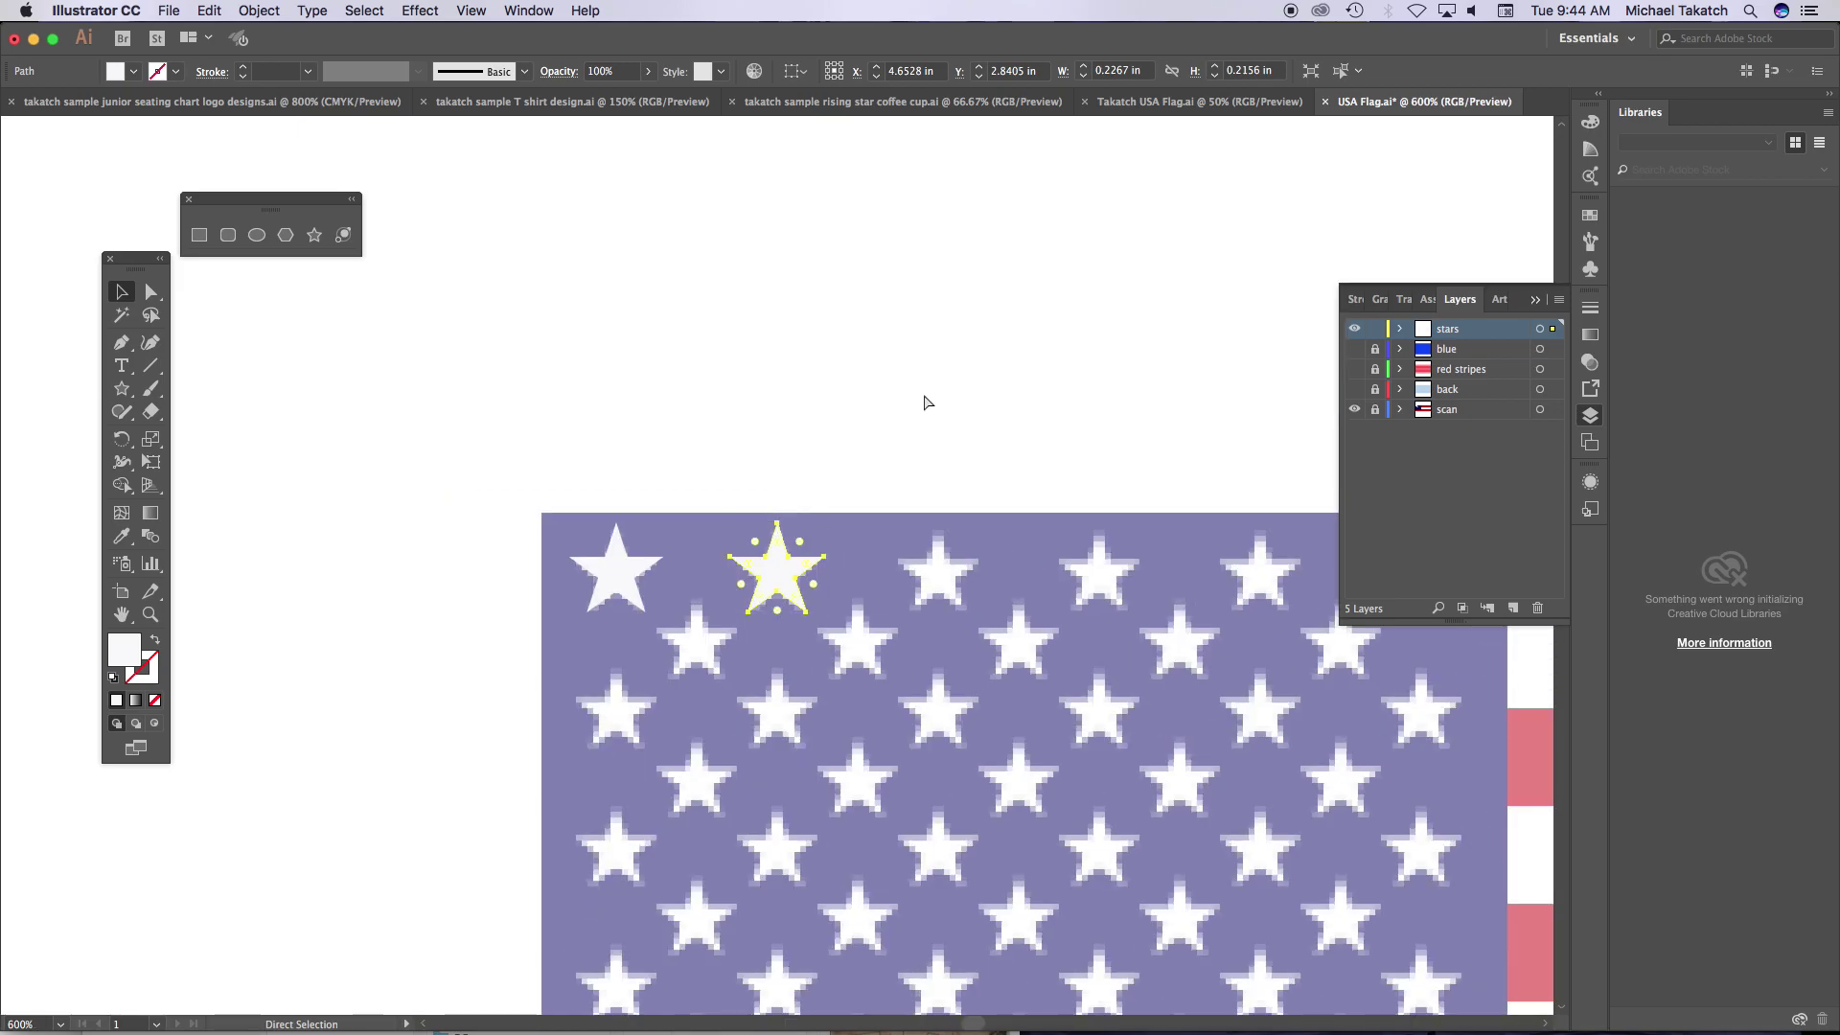
key("super+minus")
key("super+d")
key("super+d")
key("super+d")
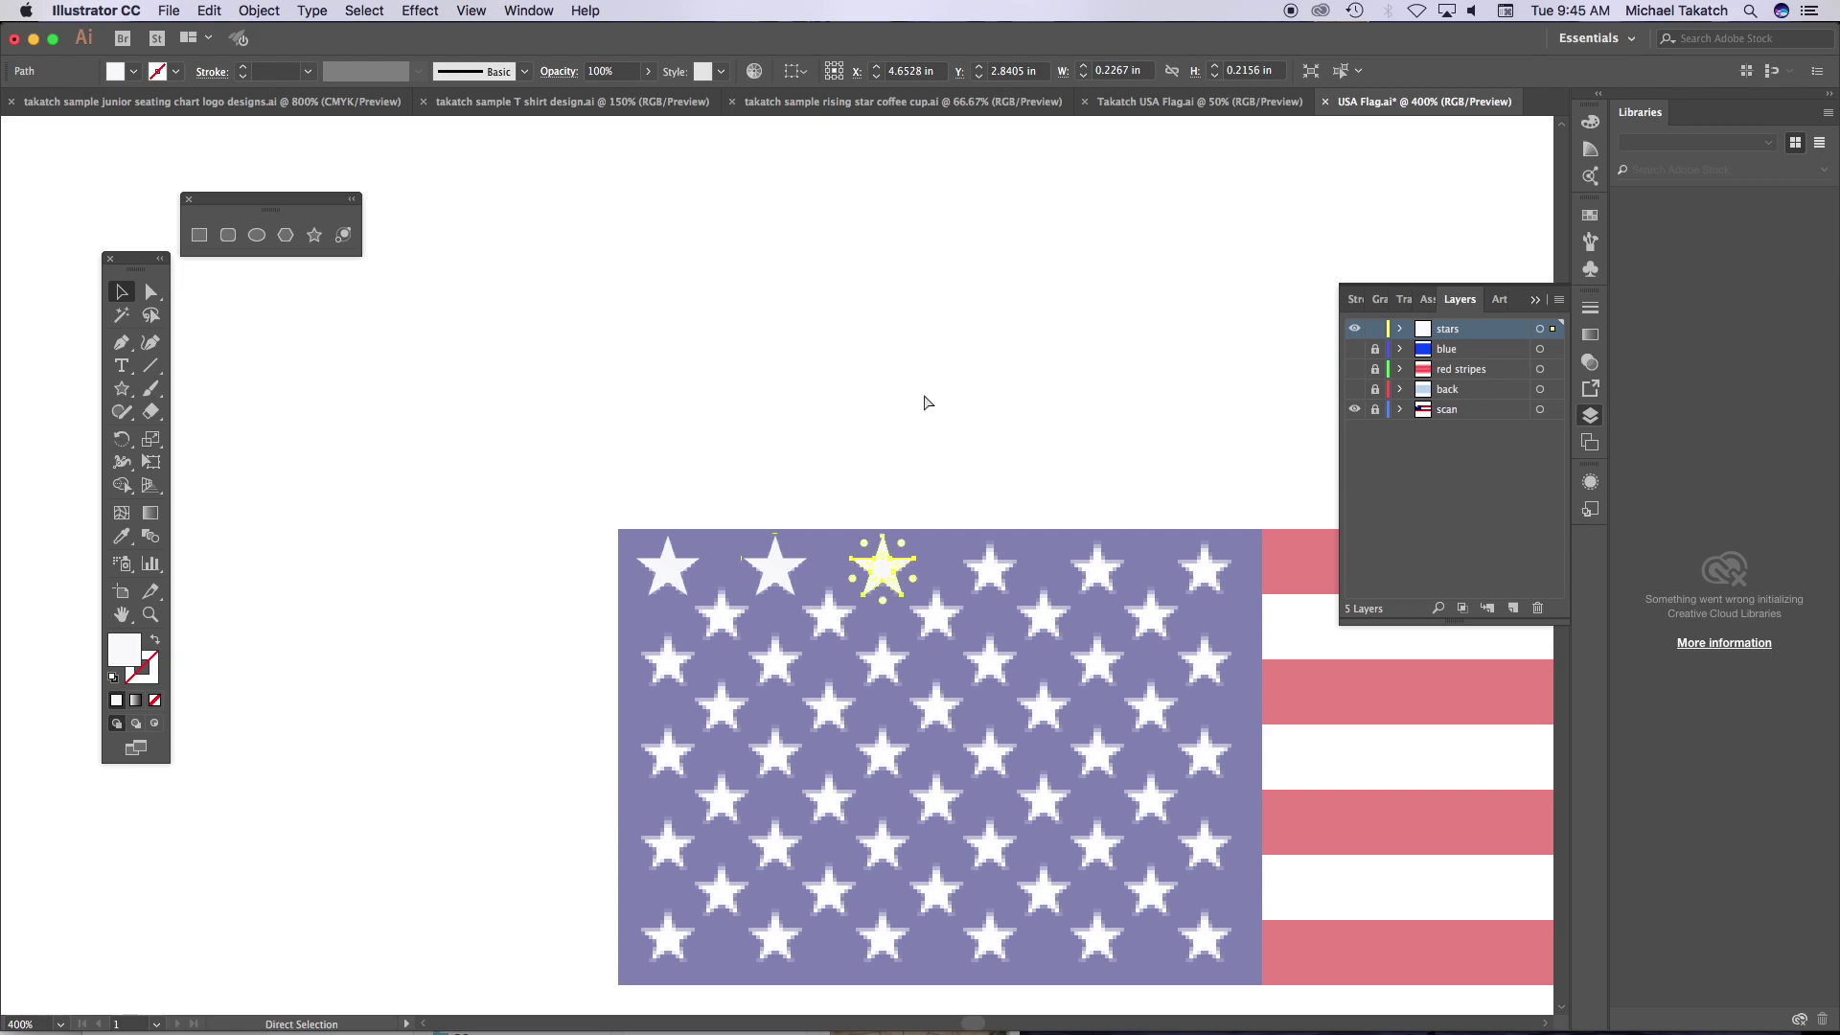
key("super+d")
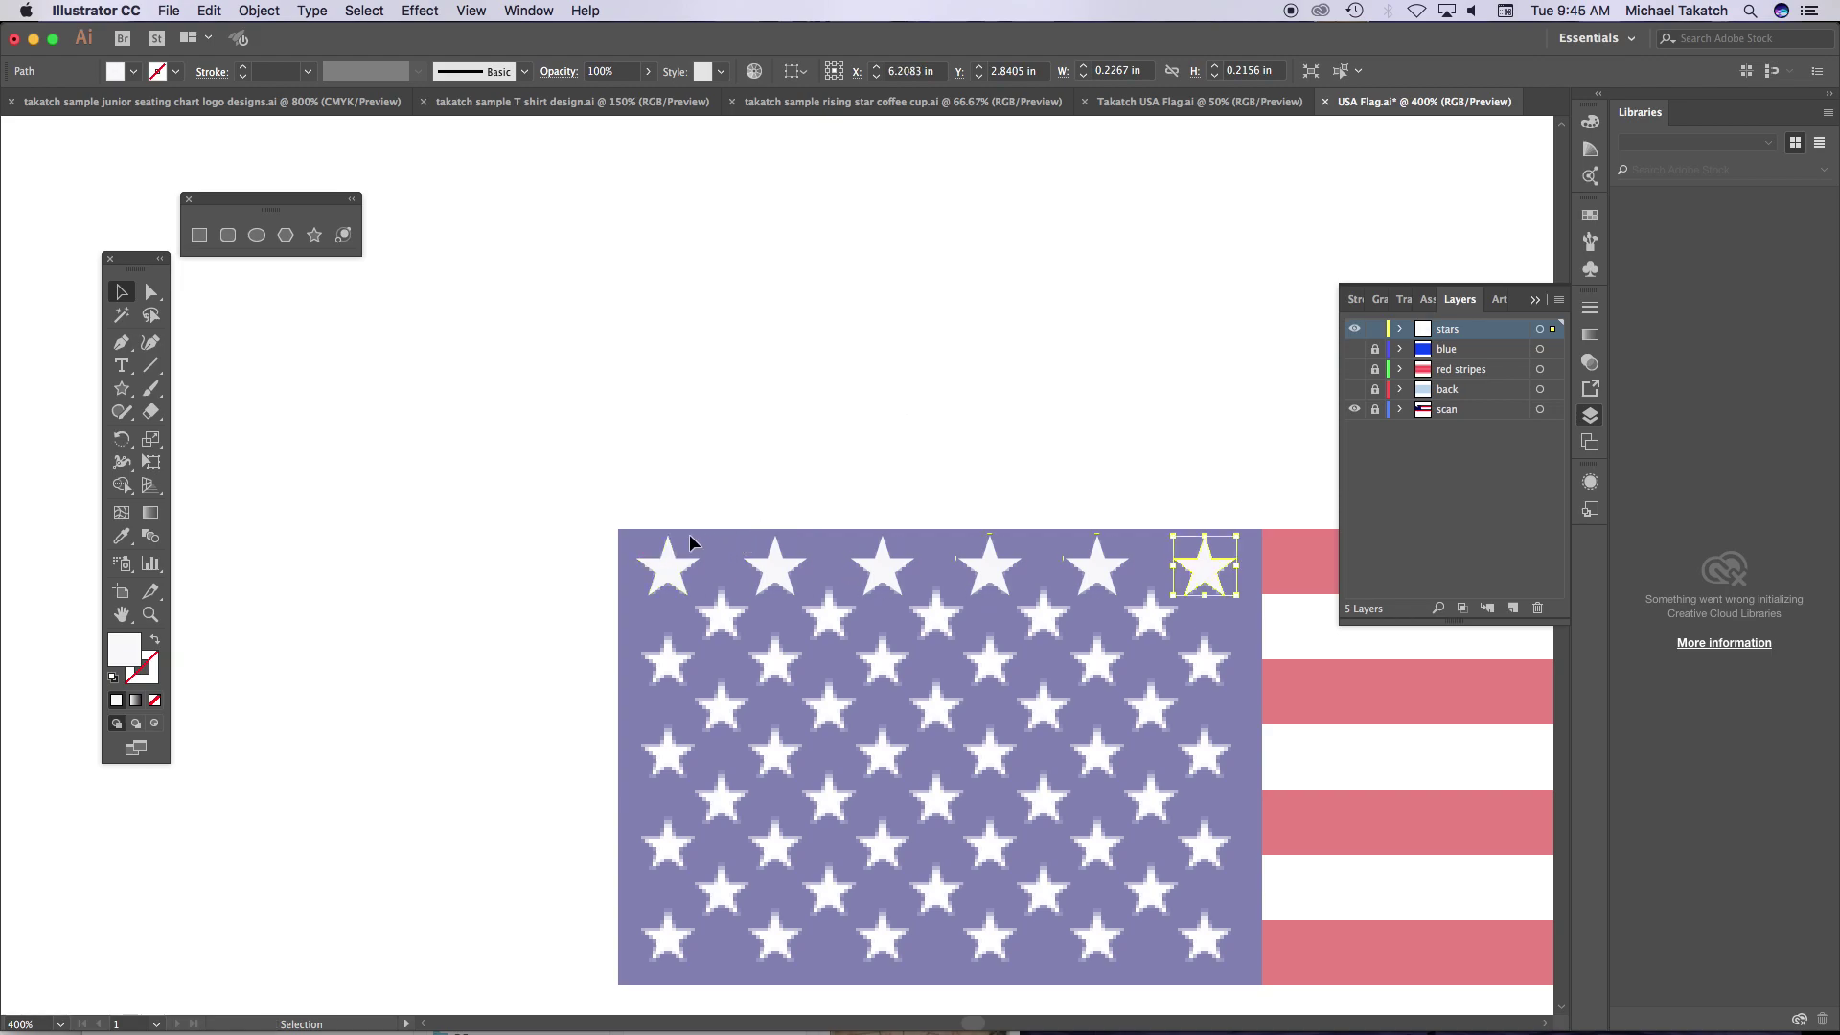
- Copy the top row of stars onto the offset second row and delete the surplus sixth star
left_click_drag(615, 492, 1251, 623)
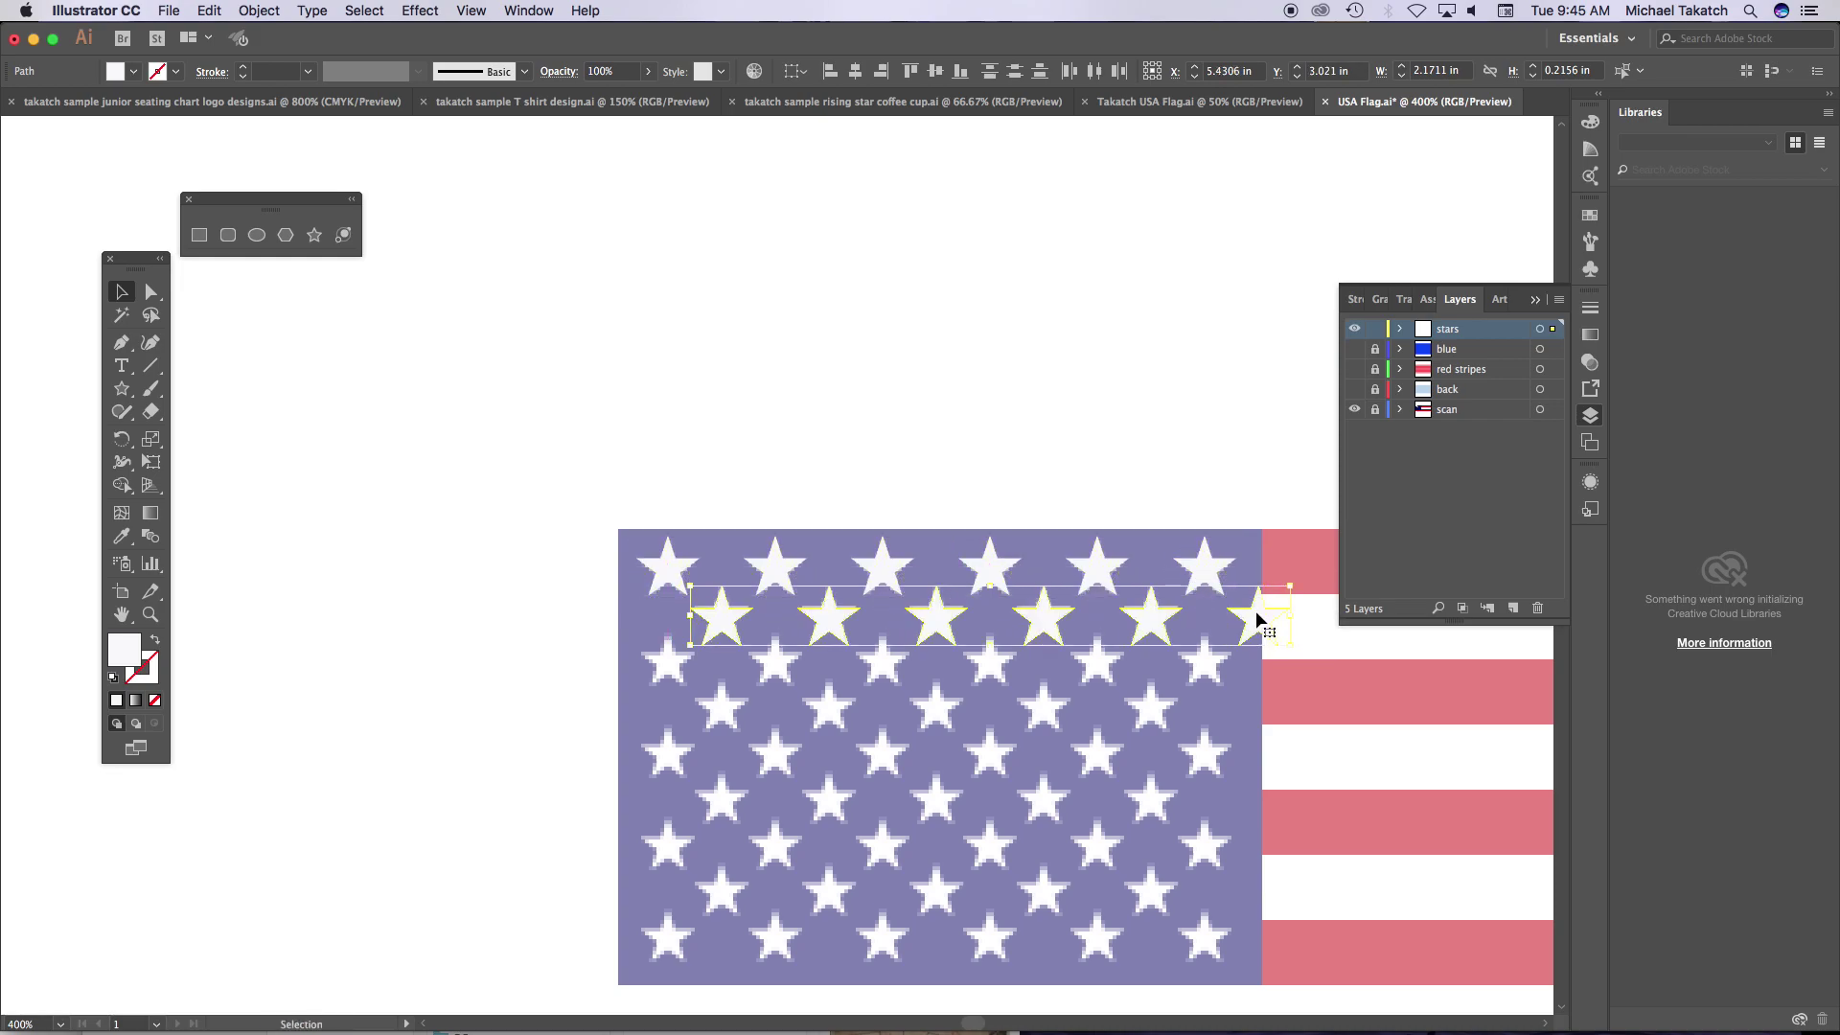
key("Delete")
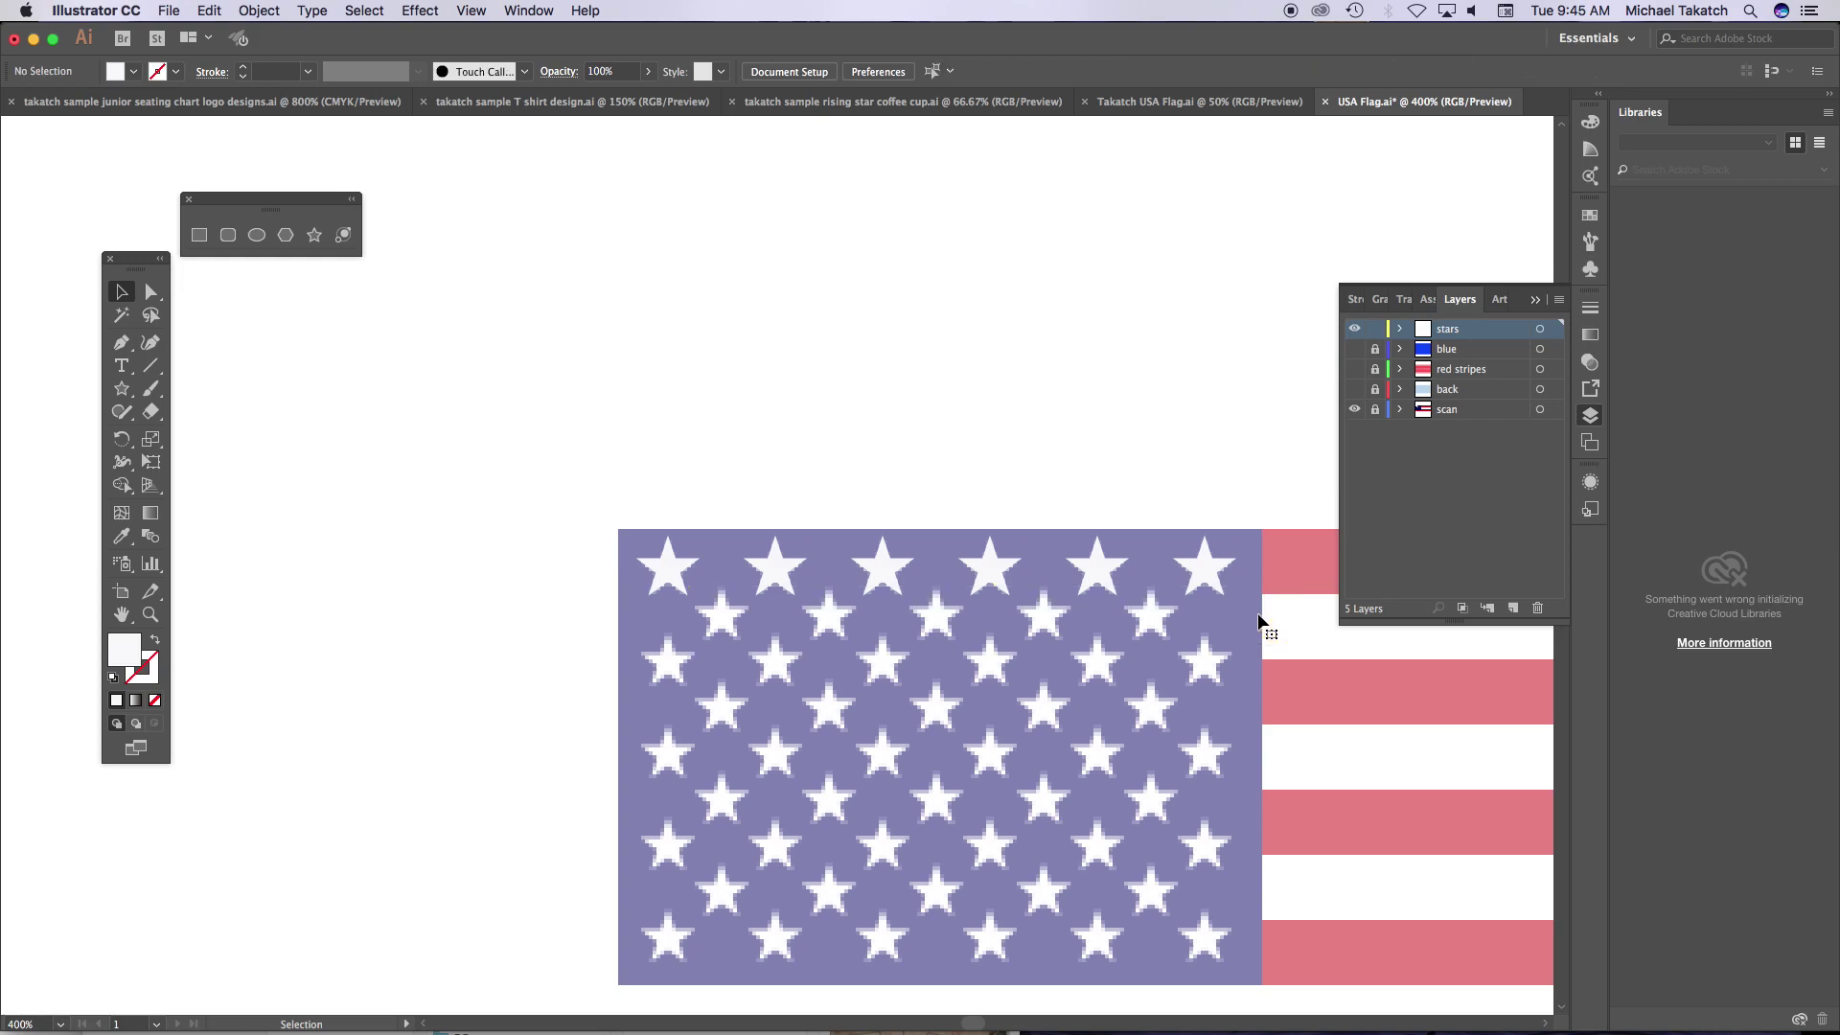
key("cmd+z")
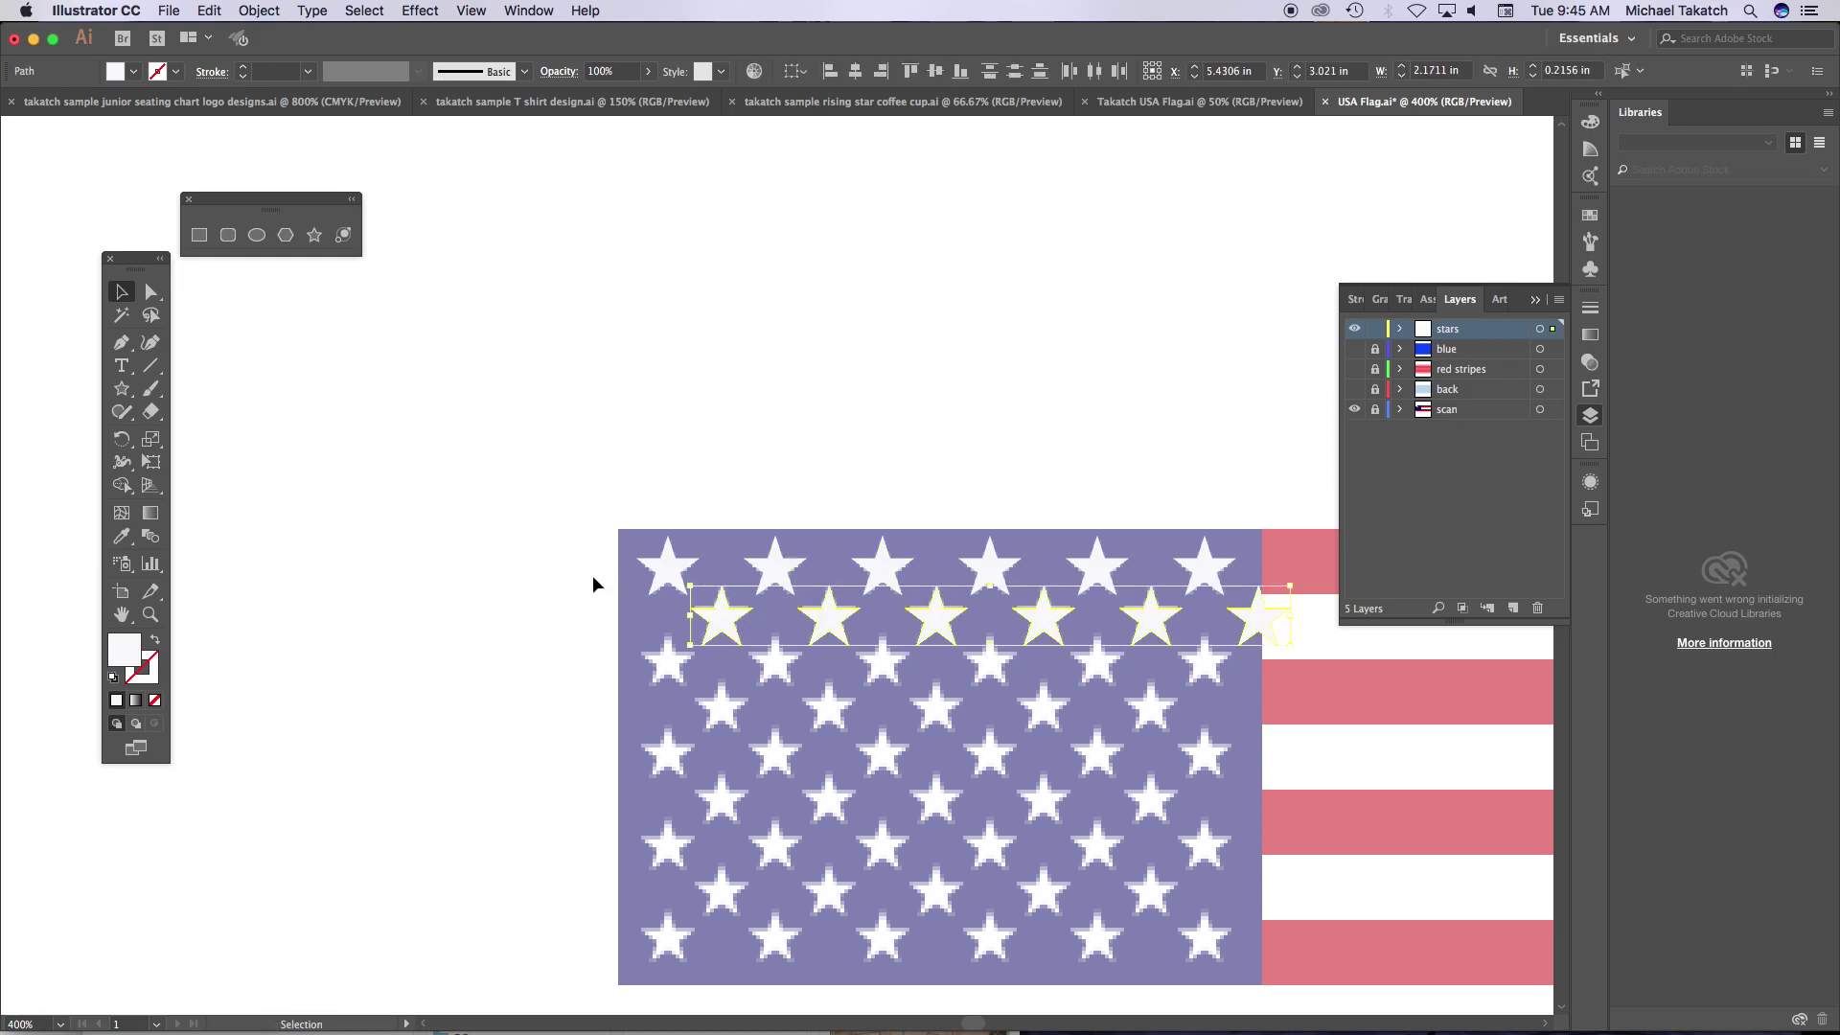
left_click(592, 575)
left_click(1257, 618)
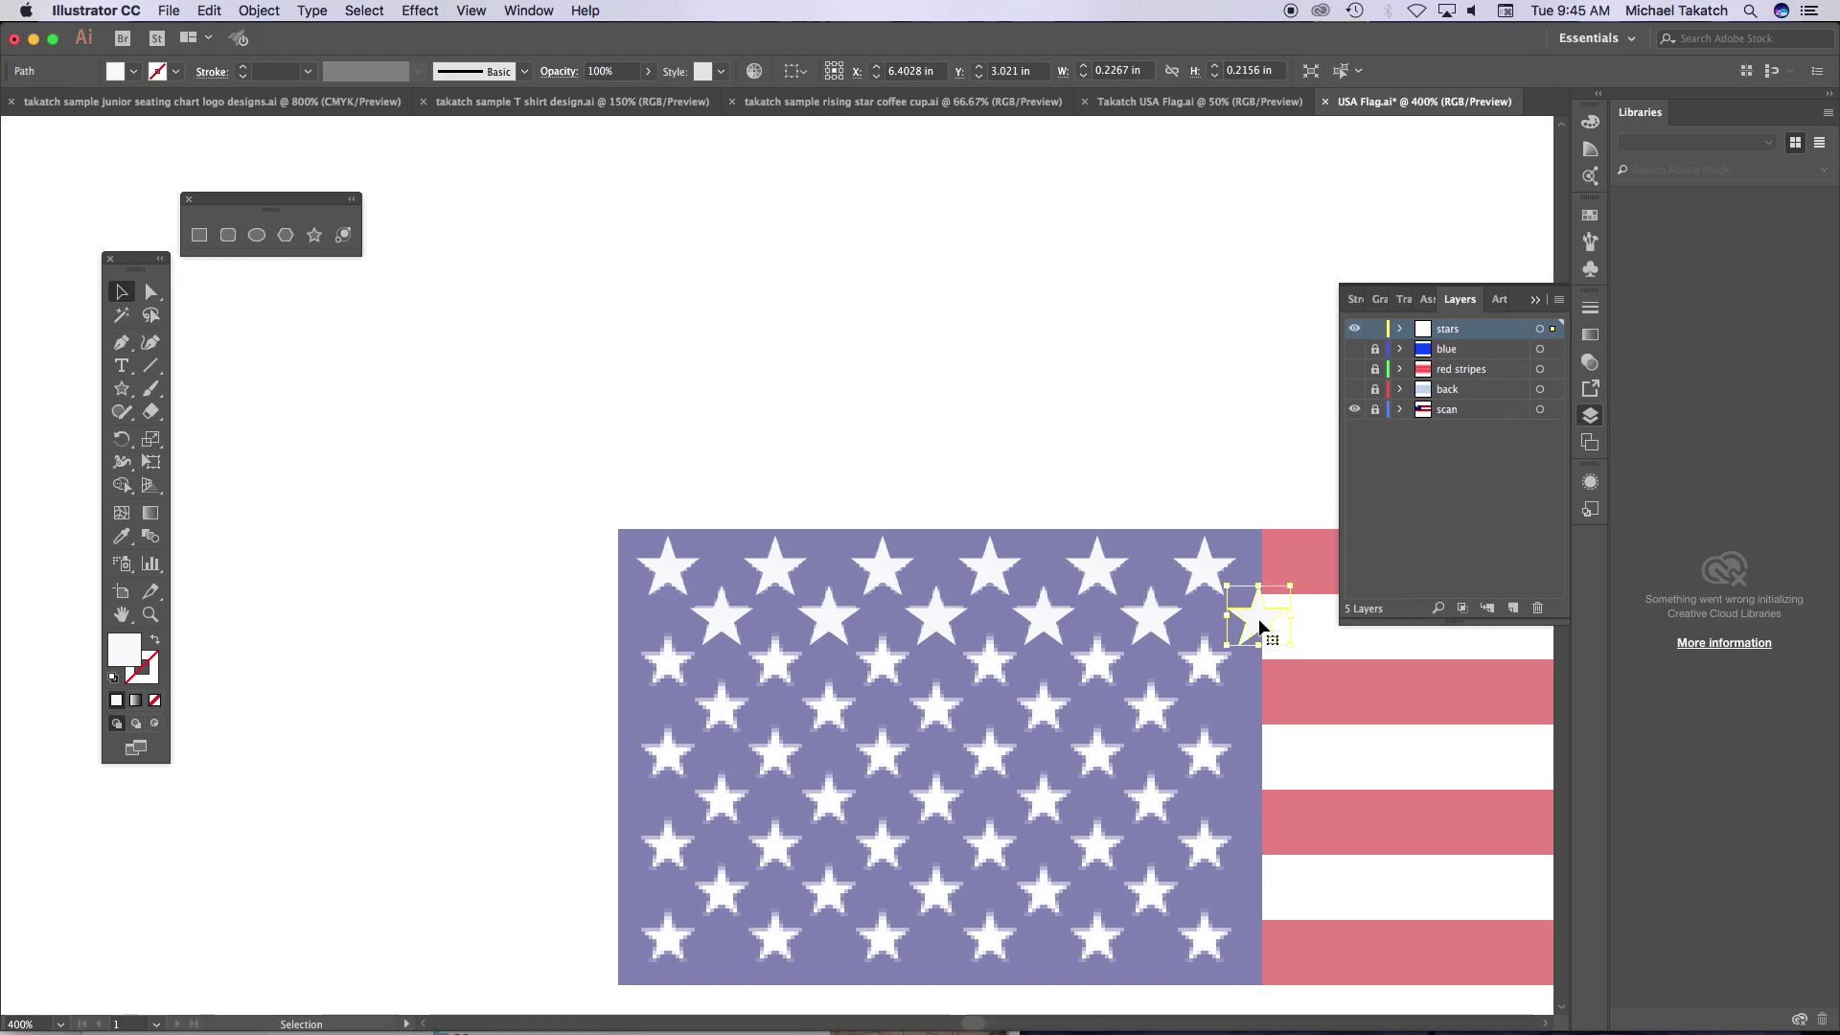
key("Delete")
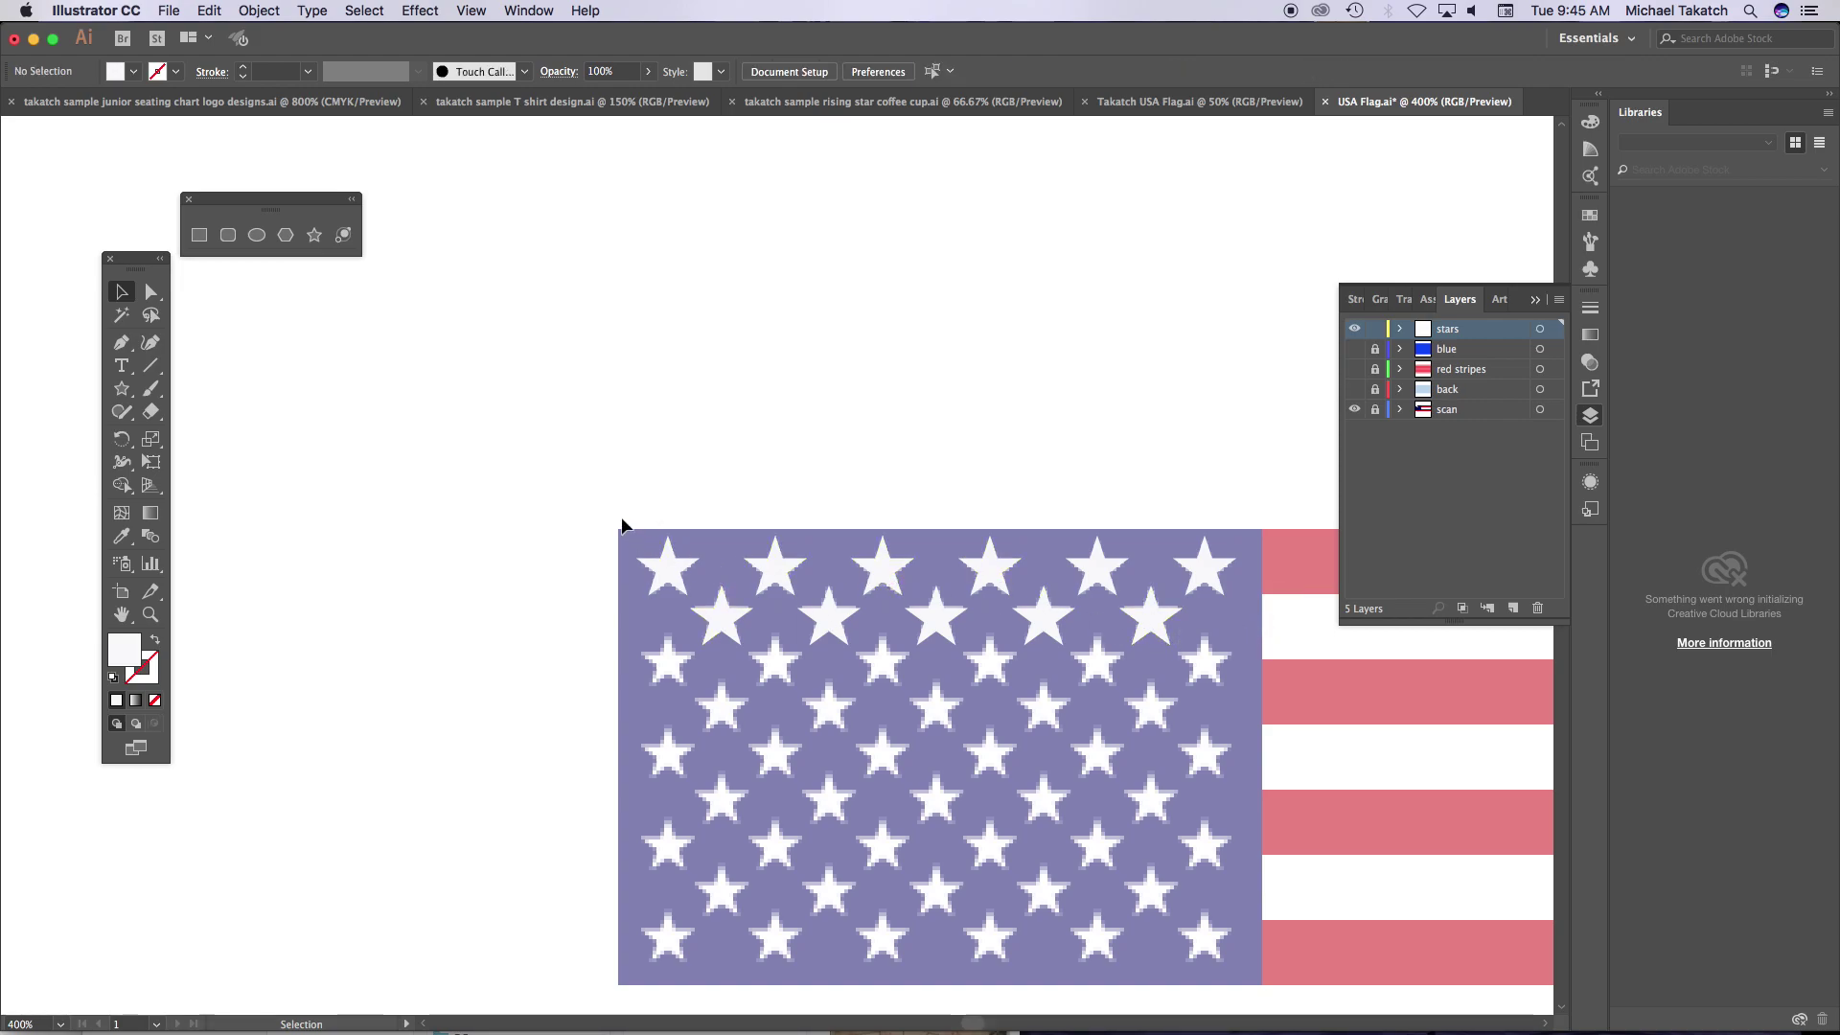
- Recolour both rows of stars with a bright green fill (10E547)
left_click_drag(616, 513, 1270, 664)
double_click(124, 650)
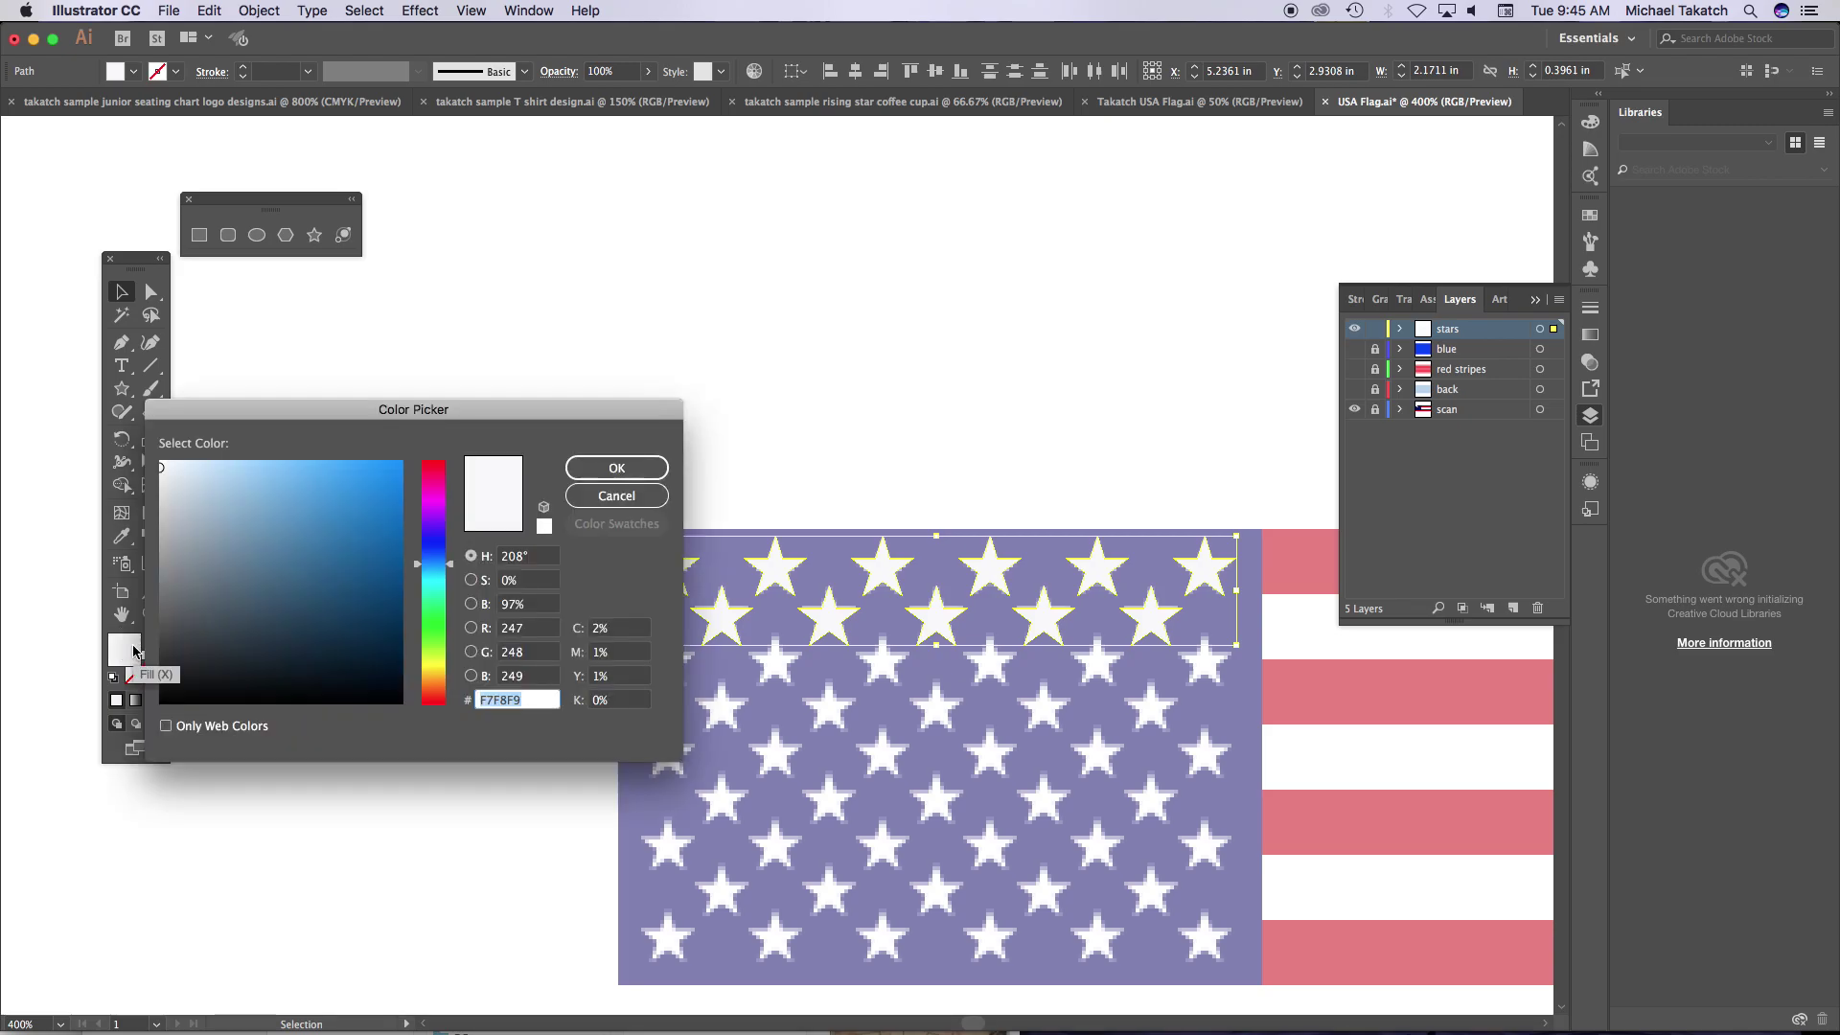
left_click_drag(419, 591, 422, 613)
left_click(386, 485)
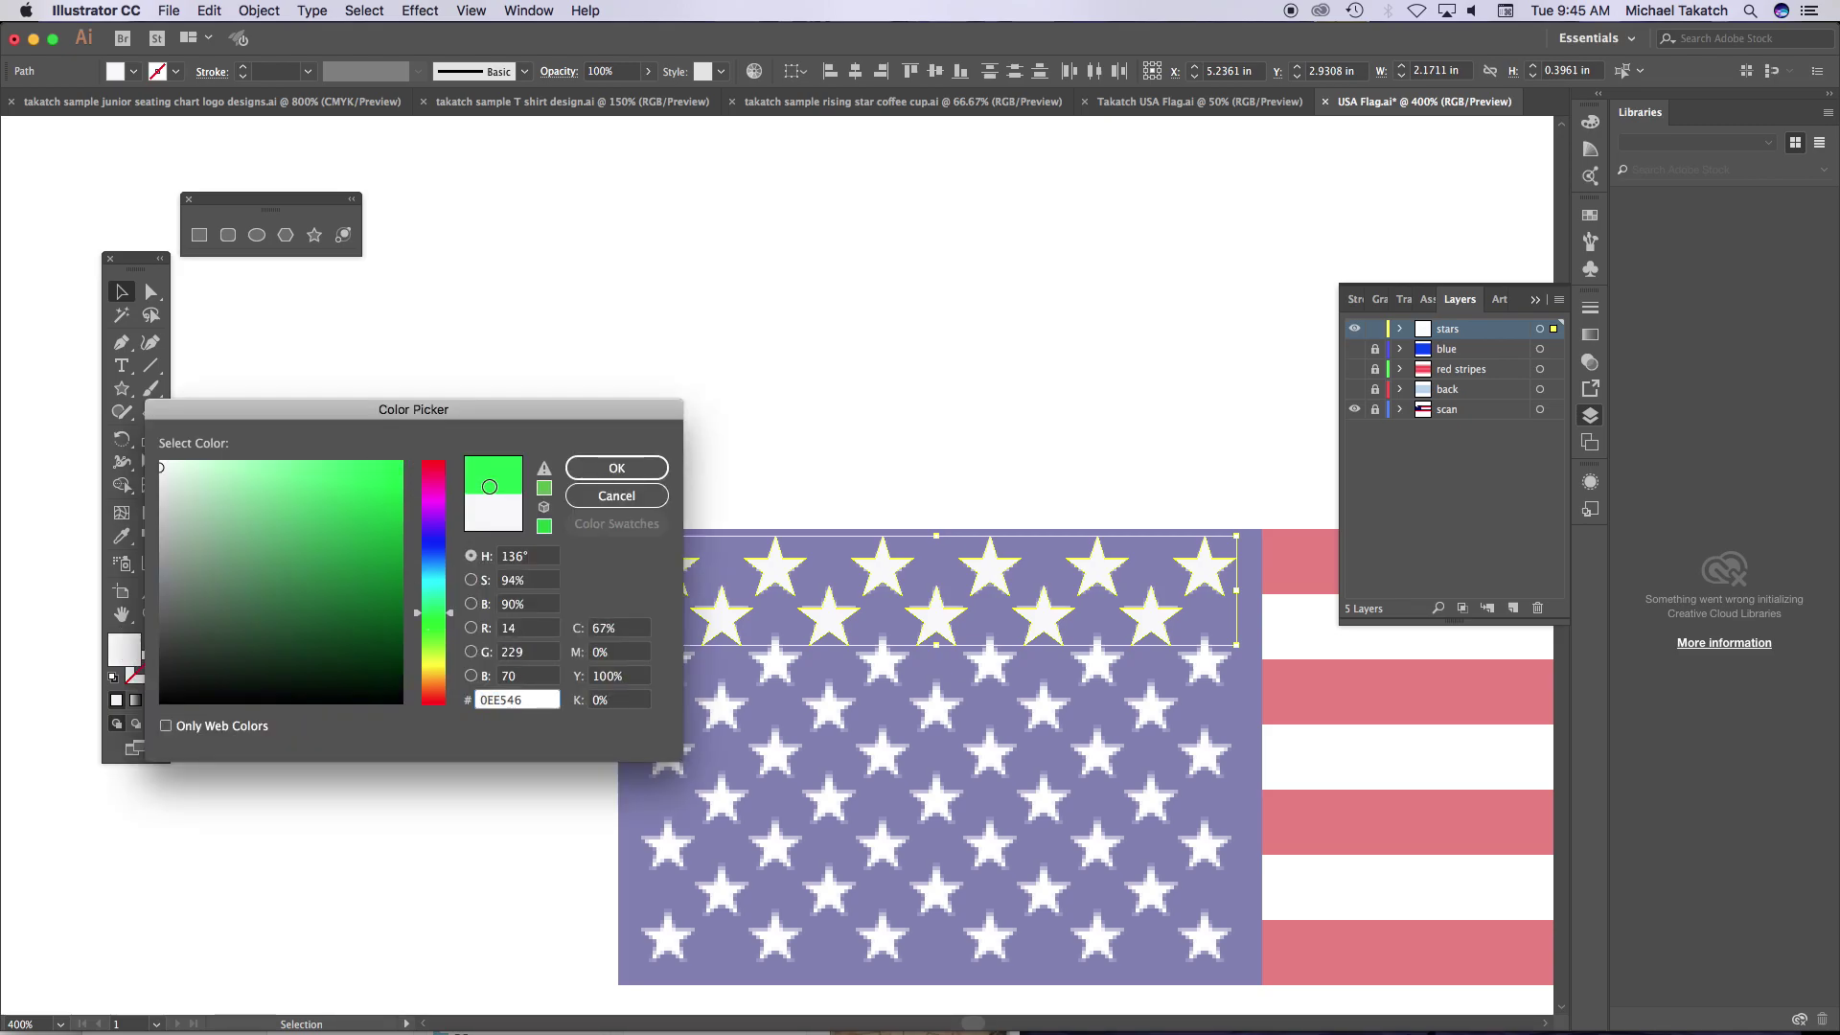
left_click(583, 478)
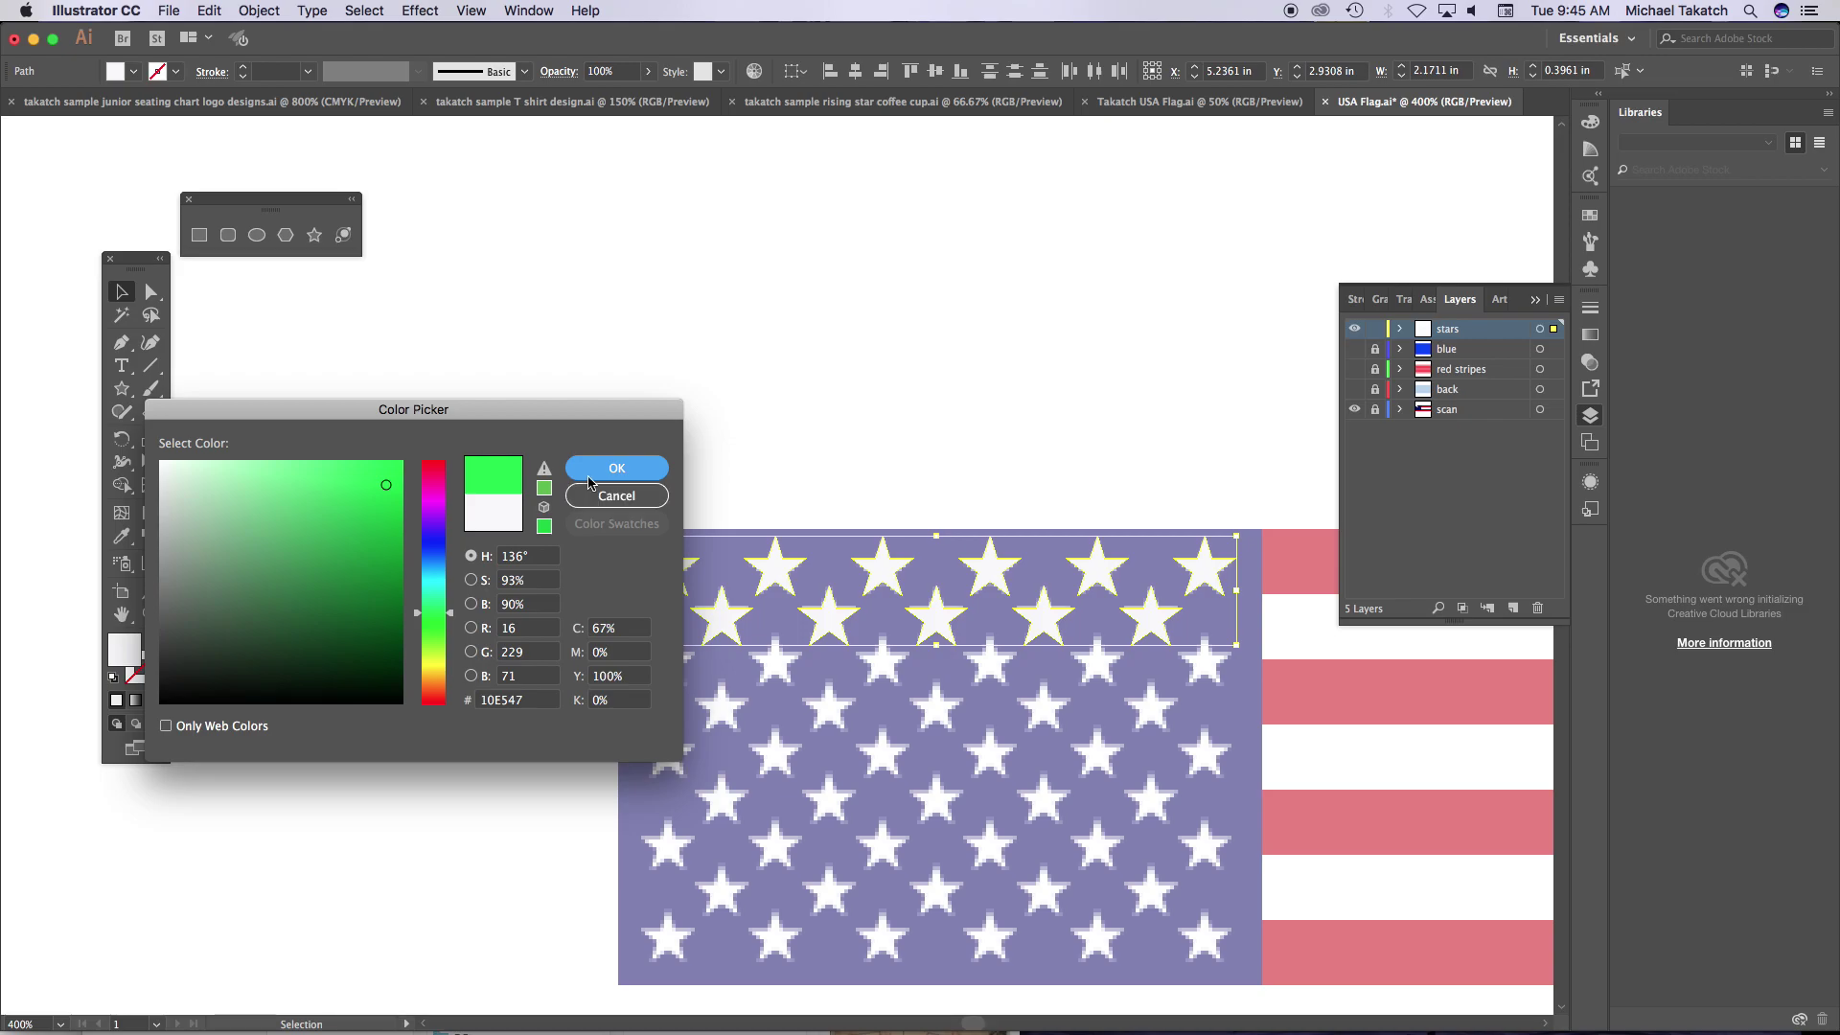
left_click(591, 473)
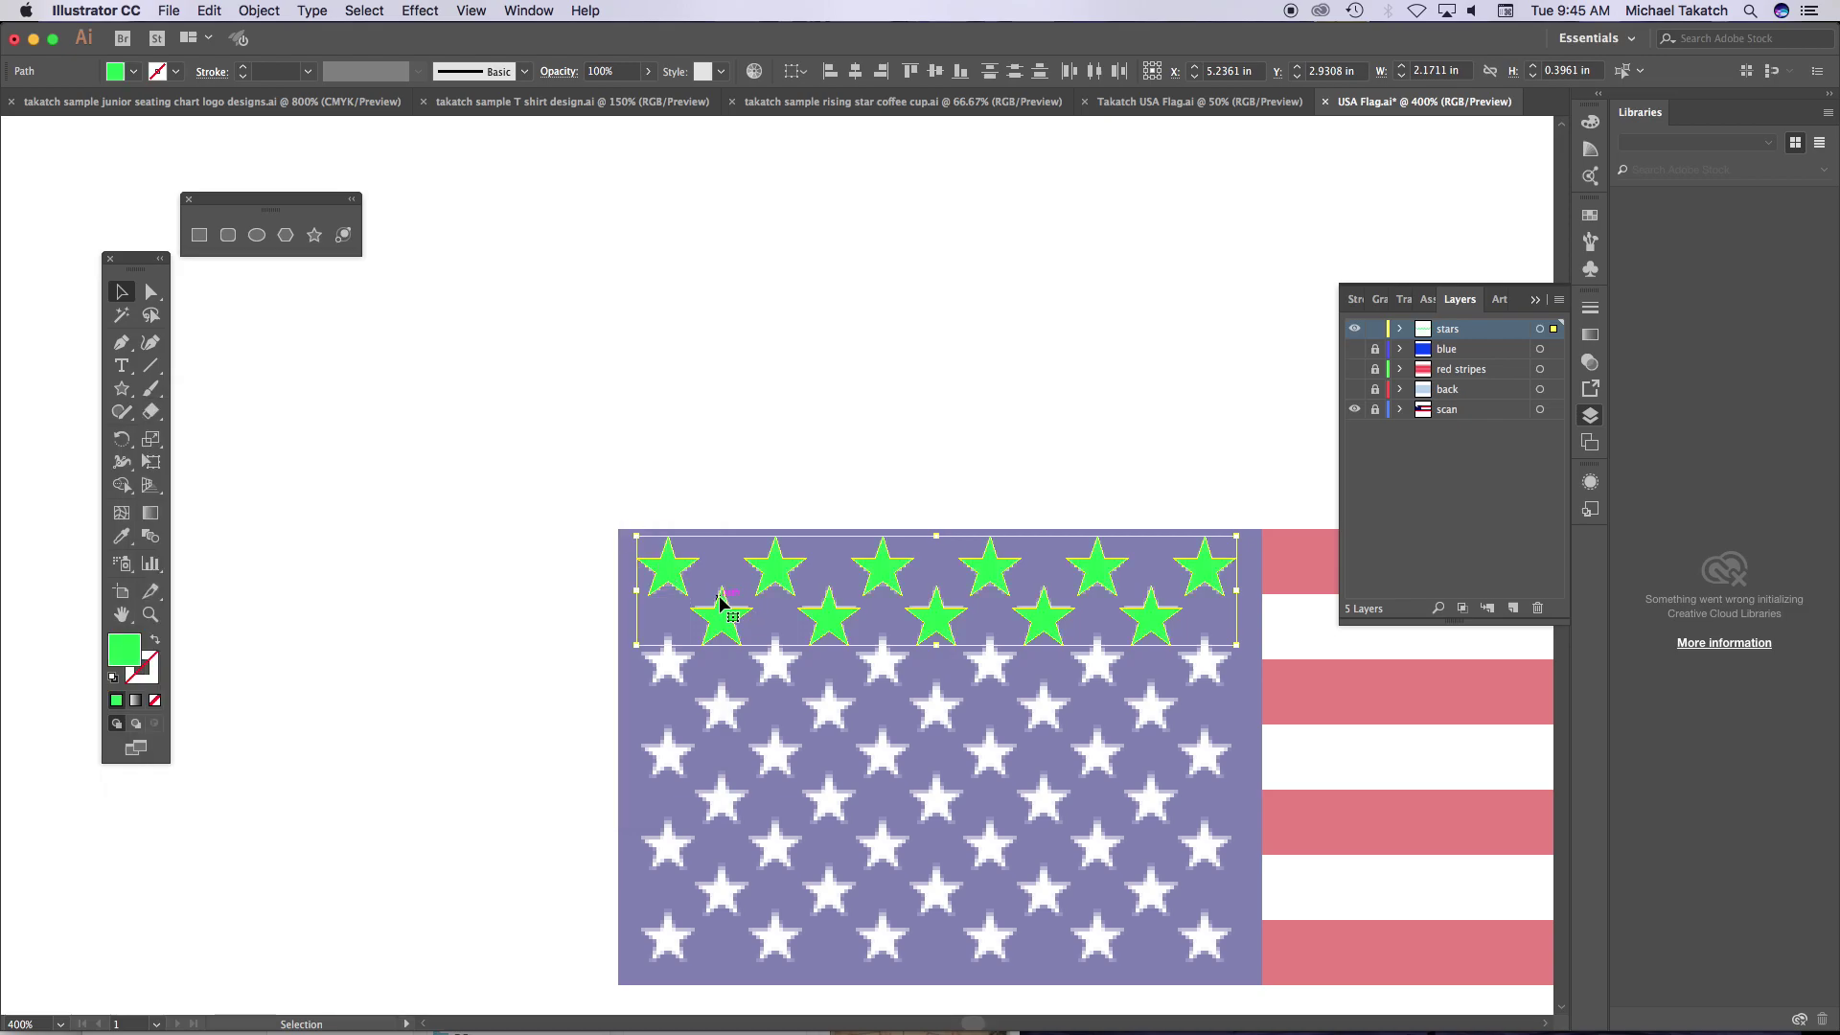
left_click_drag(677, 583, 676, 676)
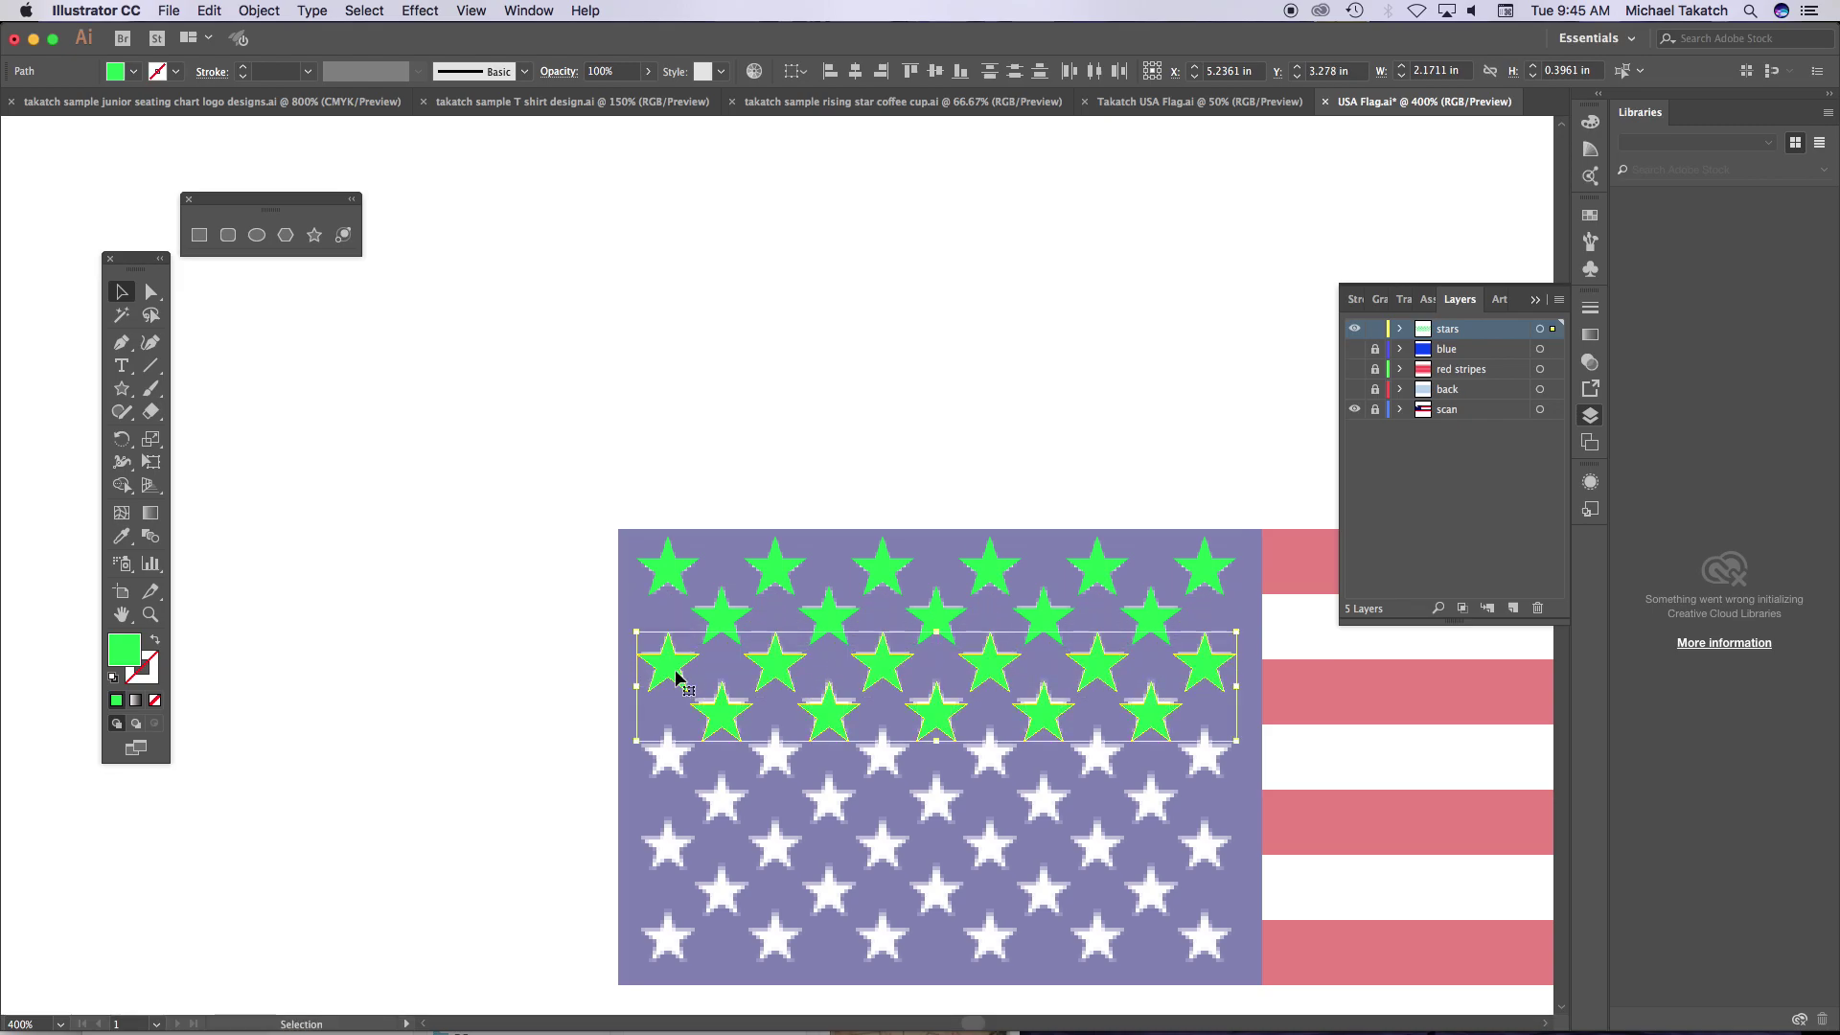
key("super+z")
left_click_drag(675, 588, 676, 669)
left_click(676, 668, "shift")
key("super+z")
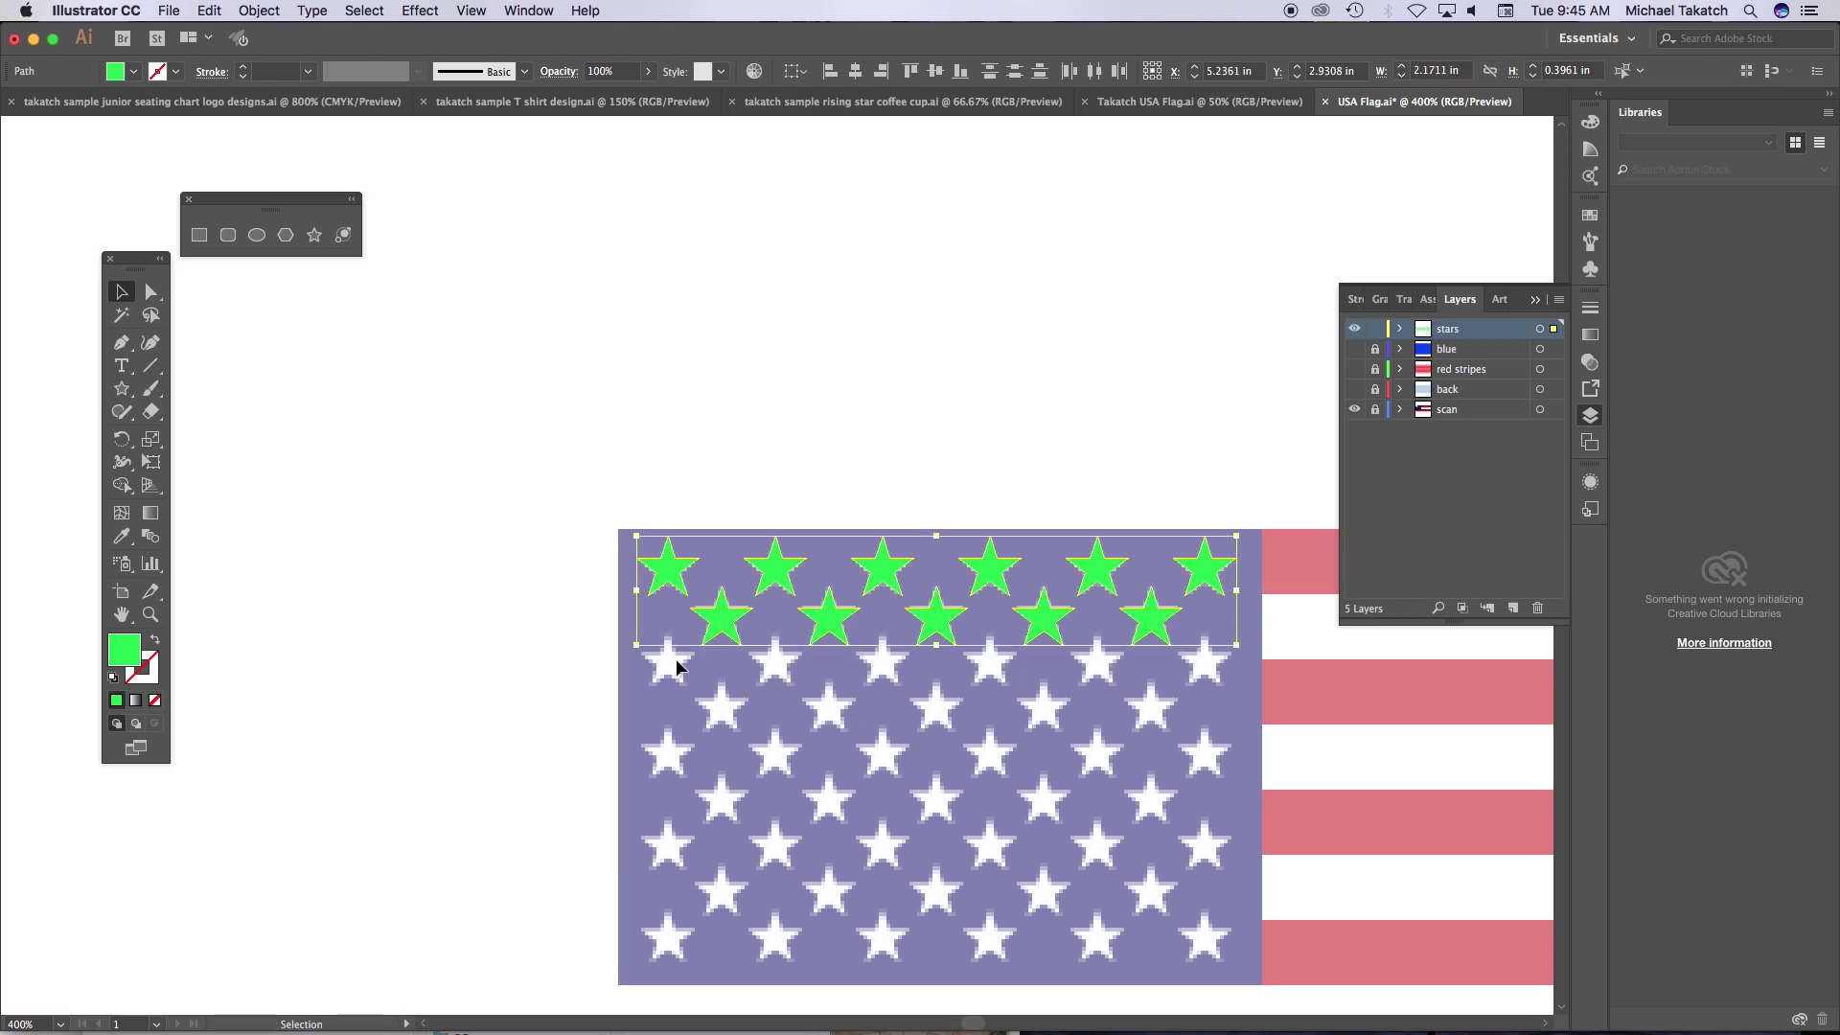
- Copy the two green star rows straight down onto the third and fourth rows and repeat the copy three times
left_click_drag(706, 615, 714, 707)
key("super+d")
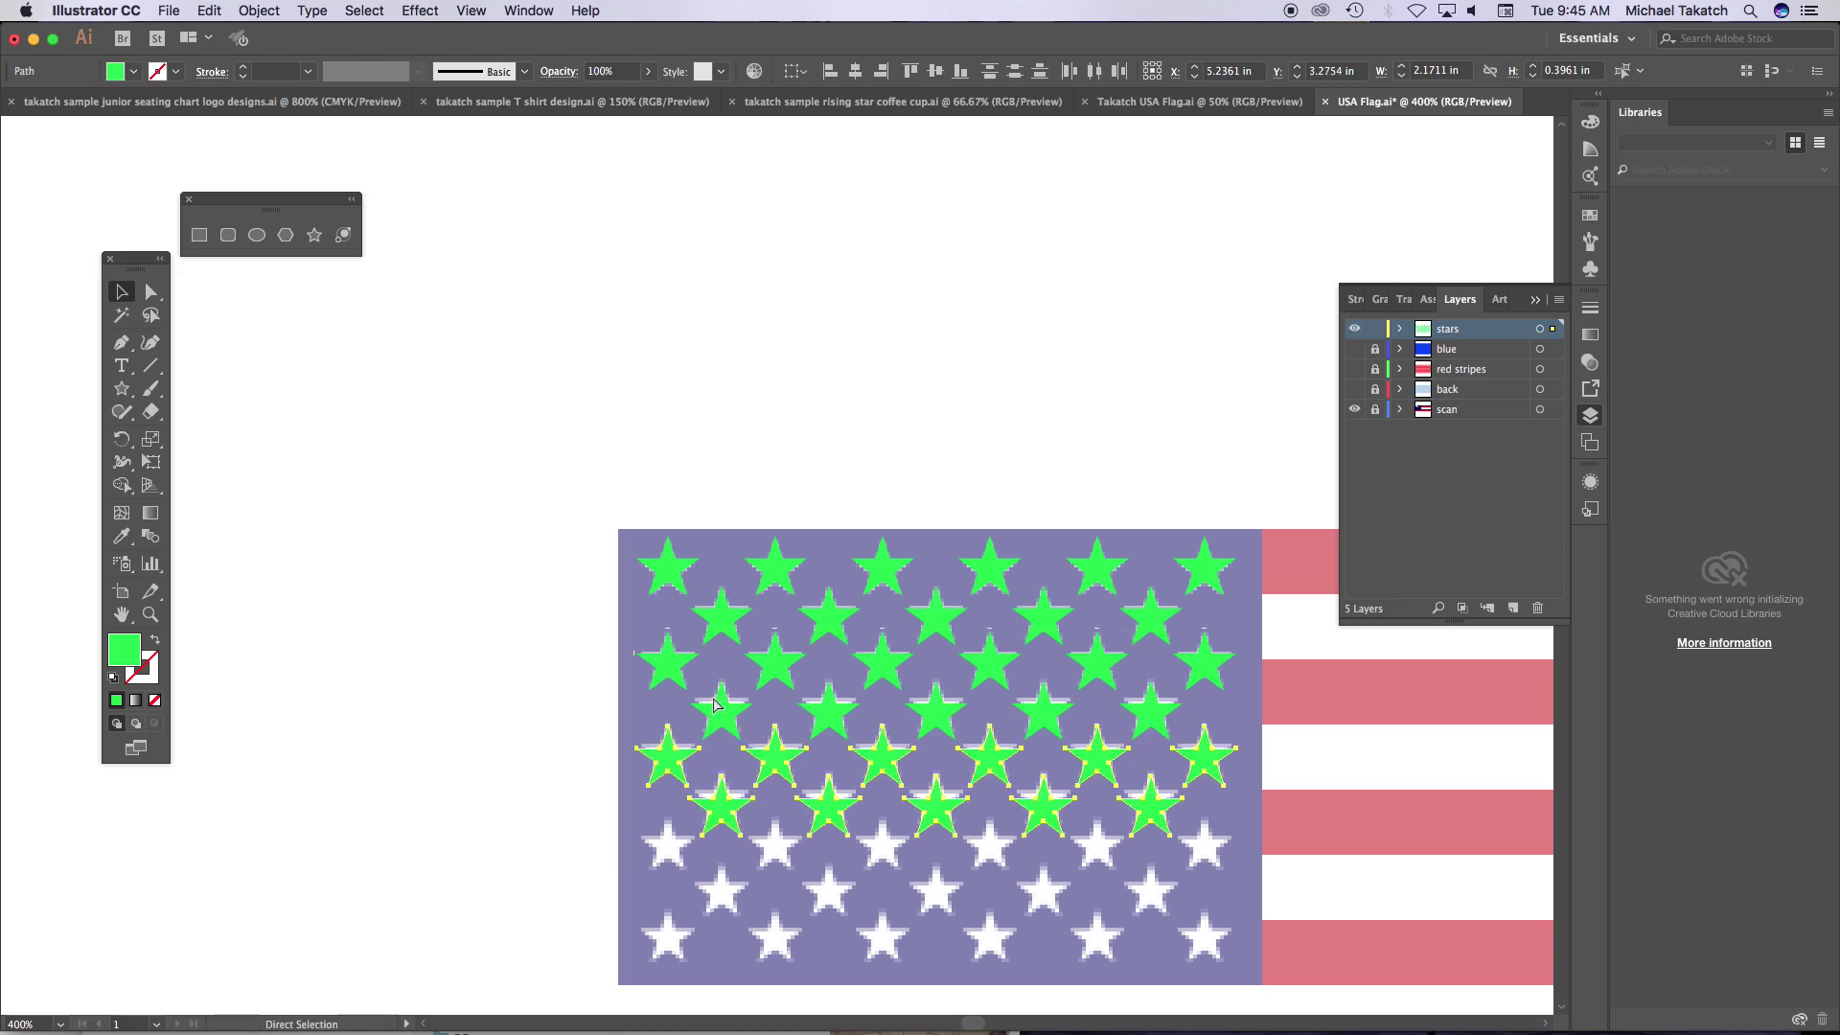
key("super+d")
key("super+d")
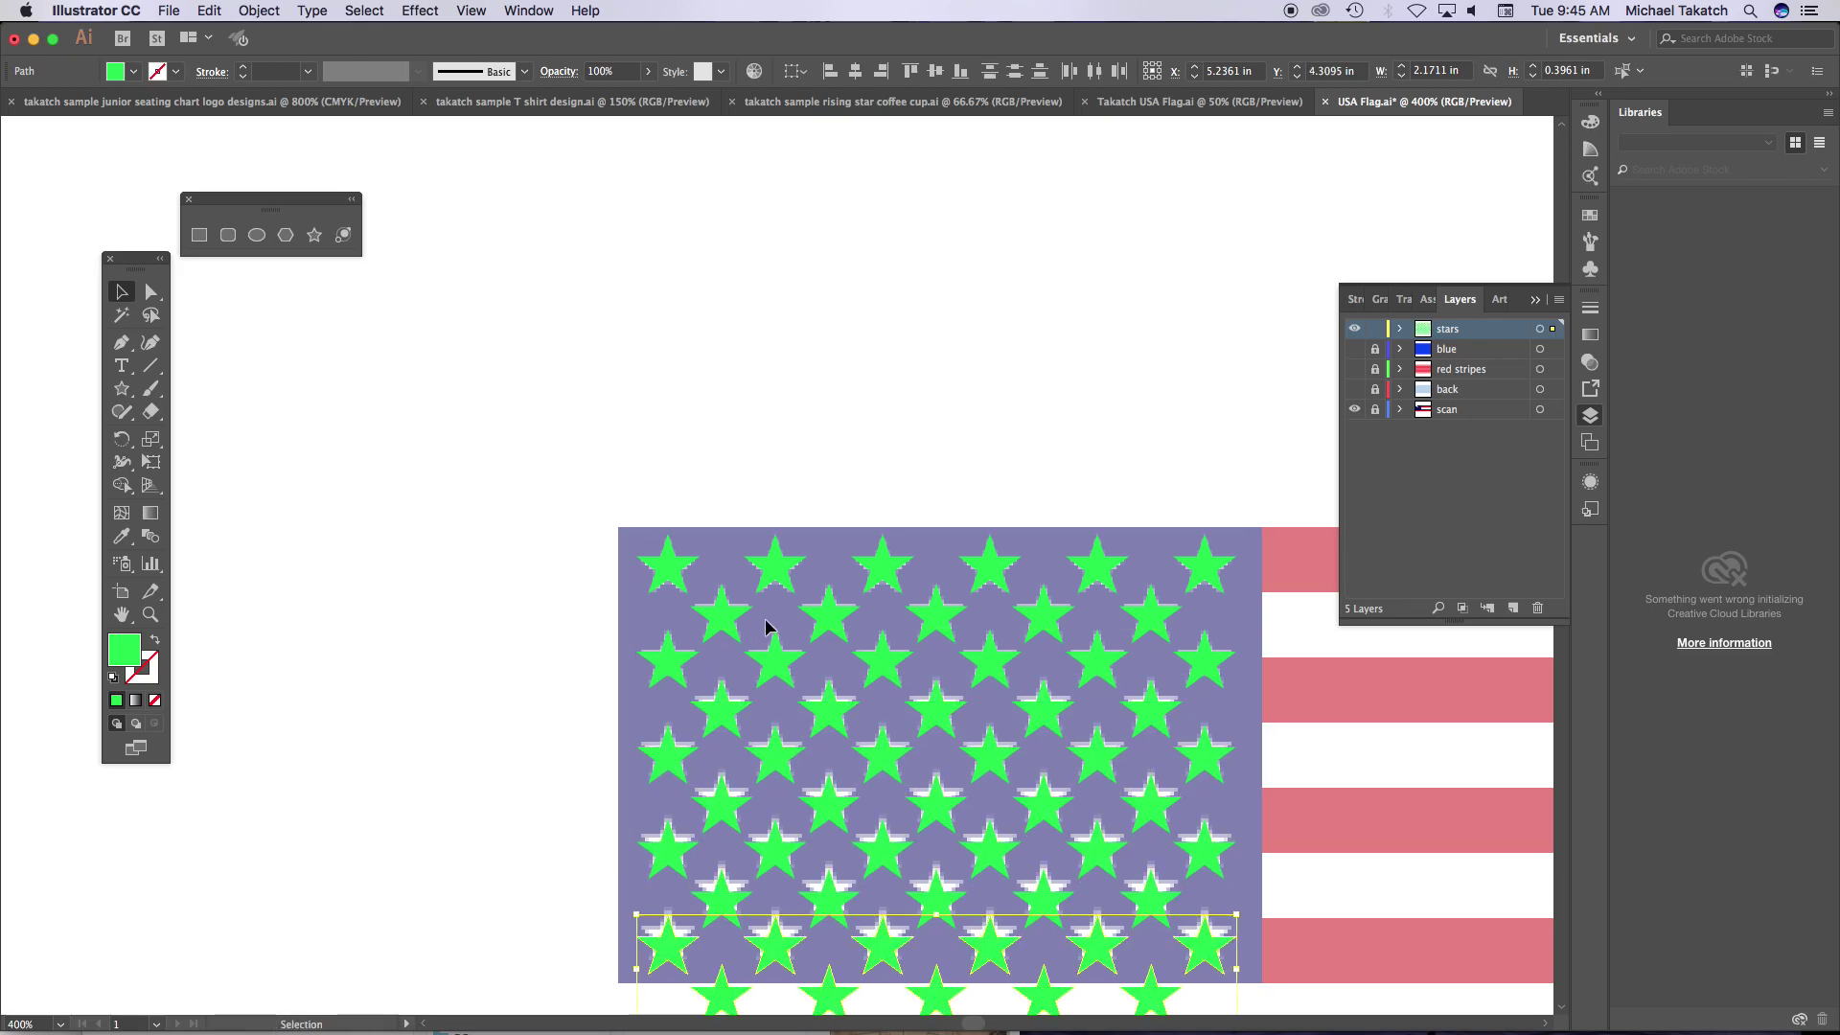
- Delete the surplus bottom row of five green stars that falls below the blue field
scroll(765, 624, "down", 2)
scroll(766, 618, "down", 5)
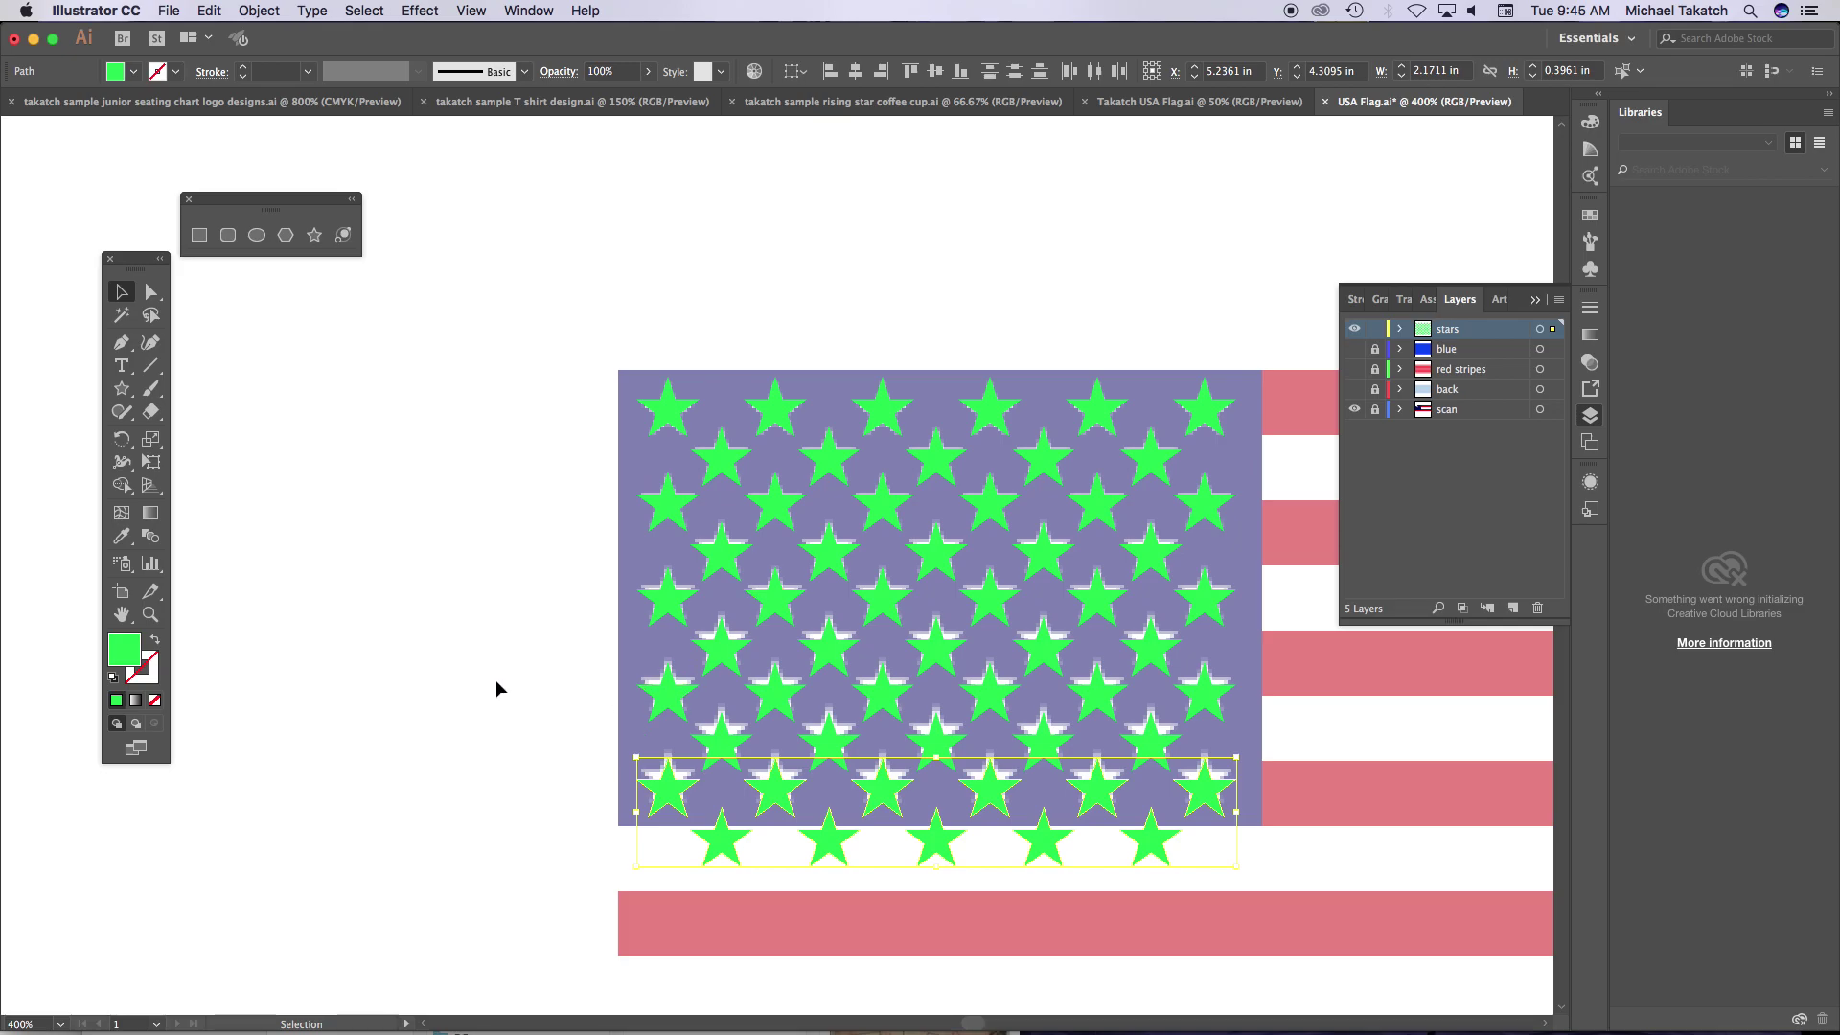
left_click(456, 638)
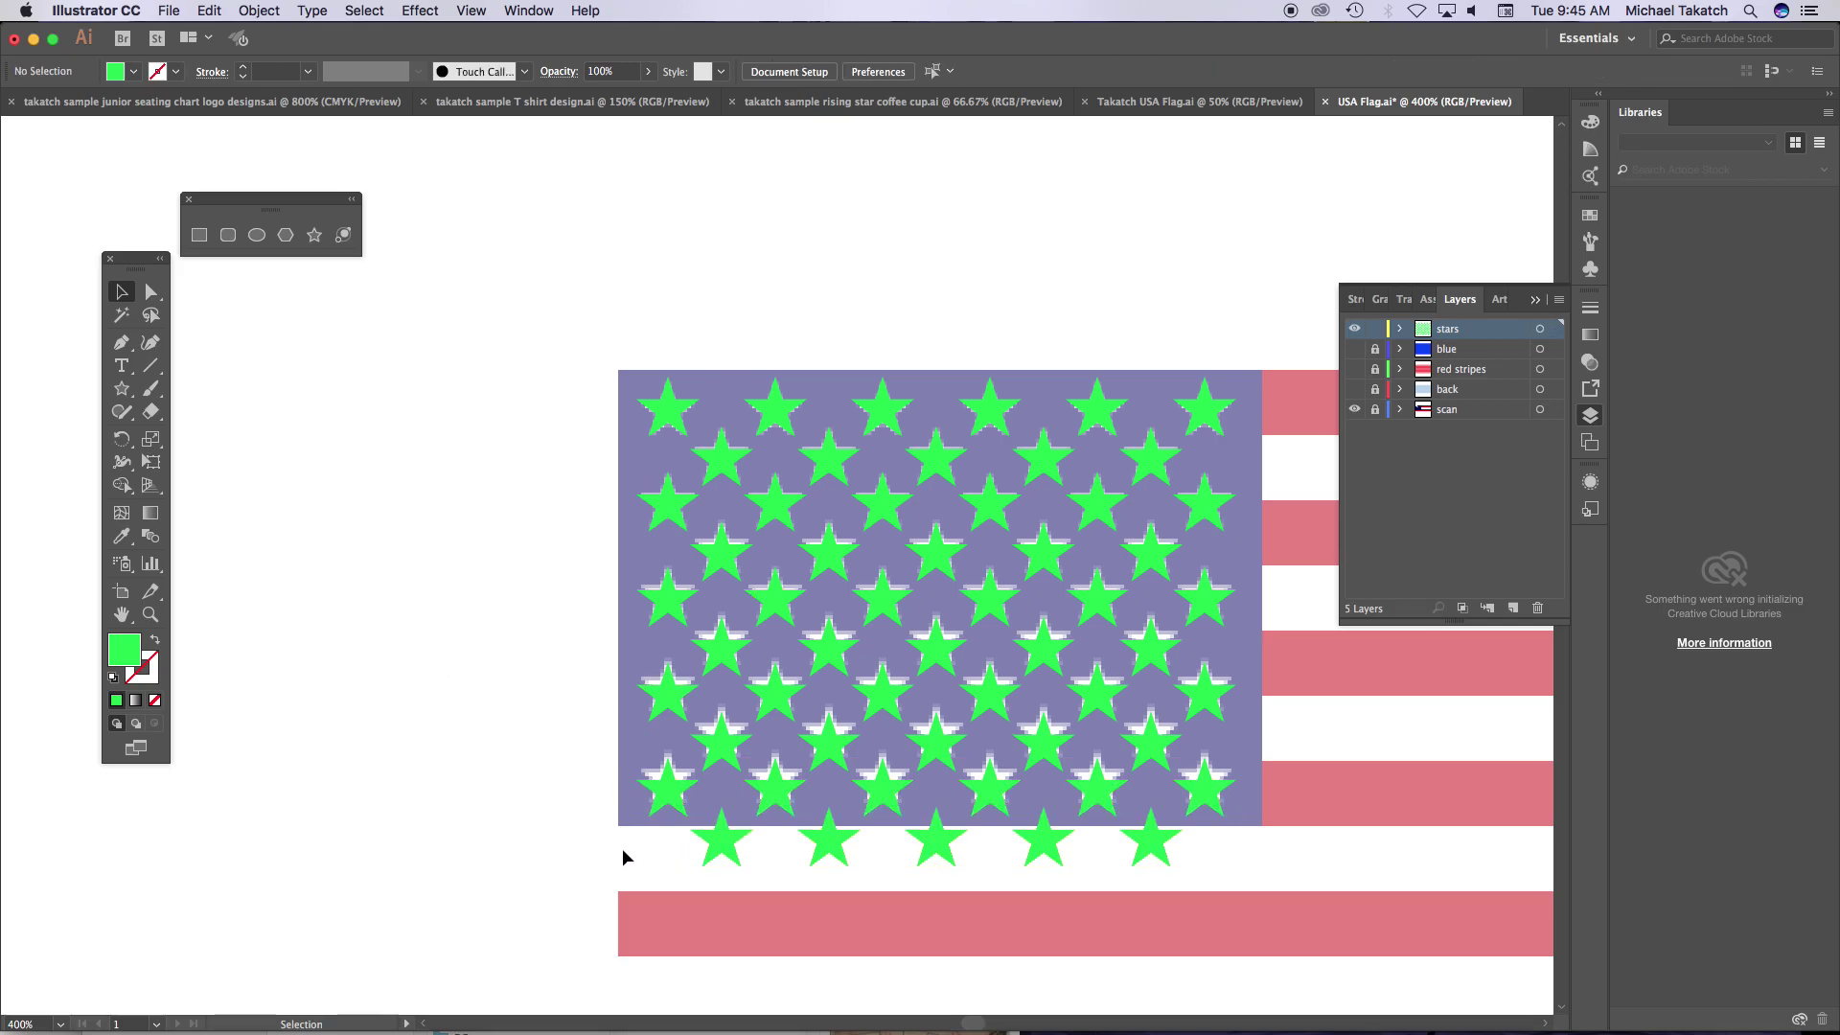
left_click_drag(714, 852, 1150, 855)
left_click(1148, 852)
key("Delete")
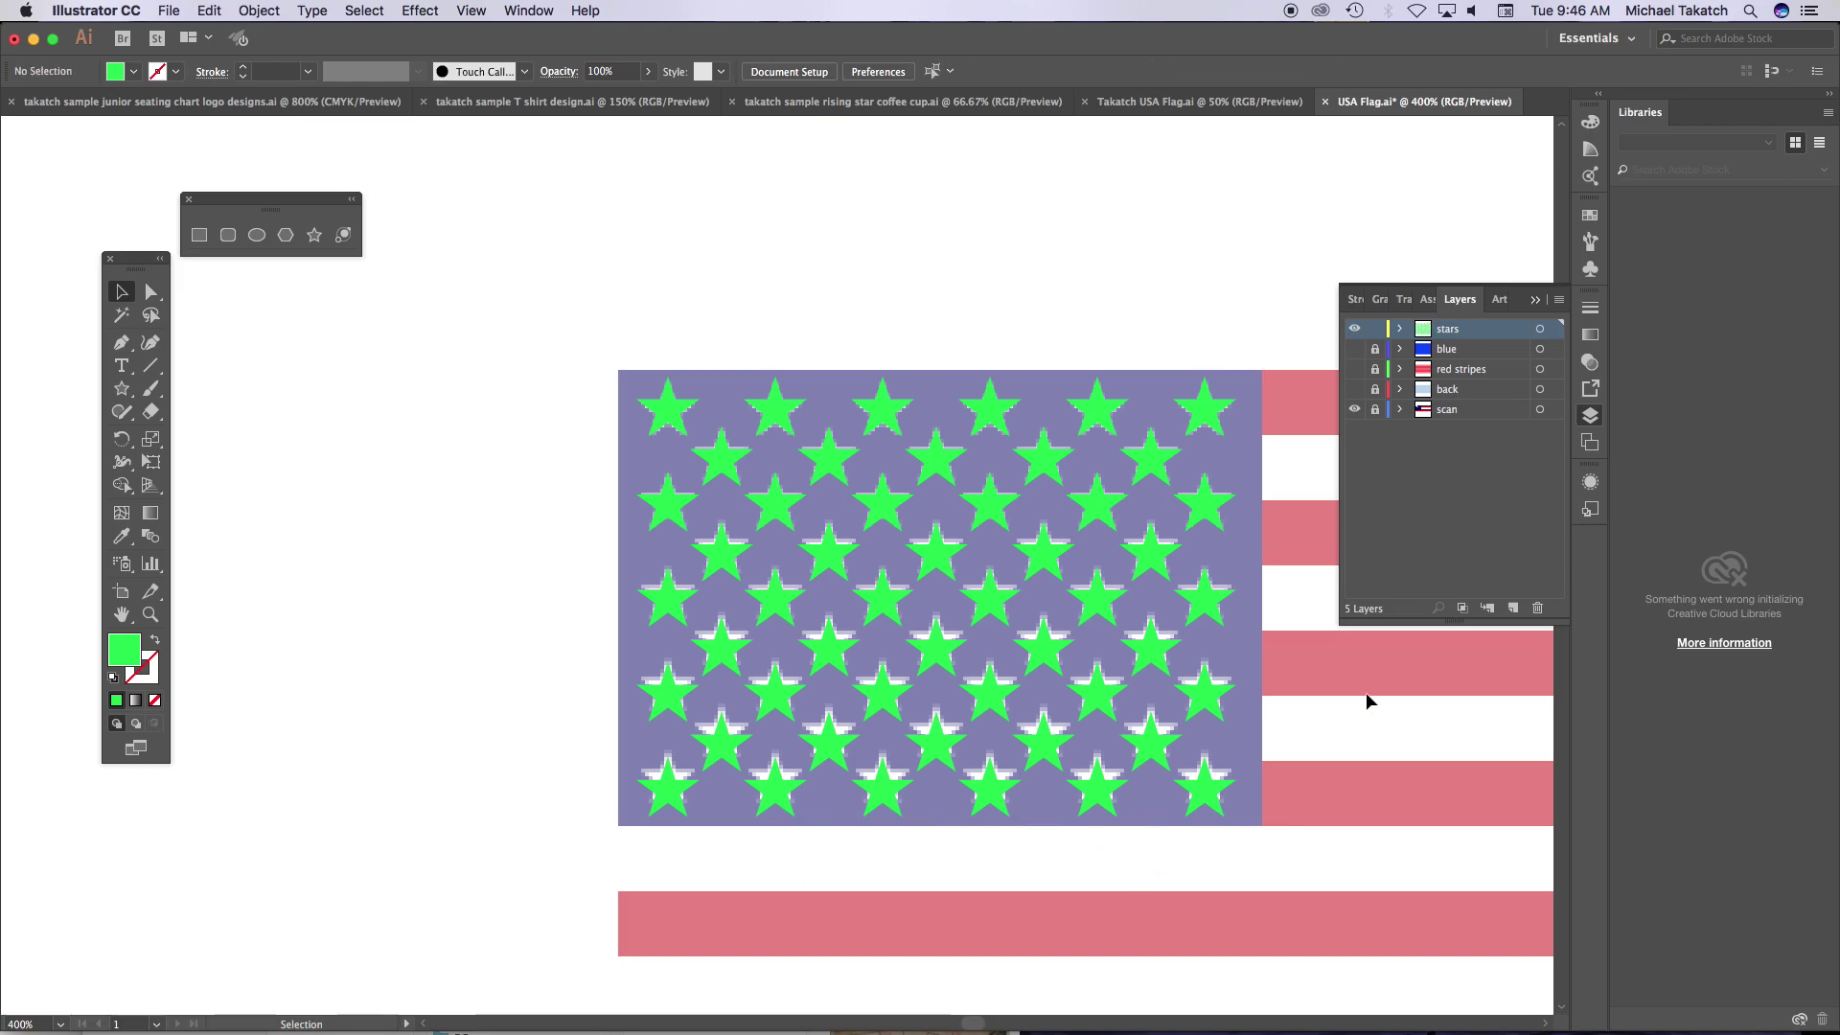
- Recolour all the artwork on the stars layer with a near-white fill (F7F9F7)
left_click(1539, 329)
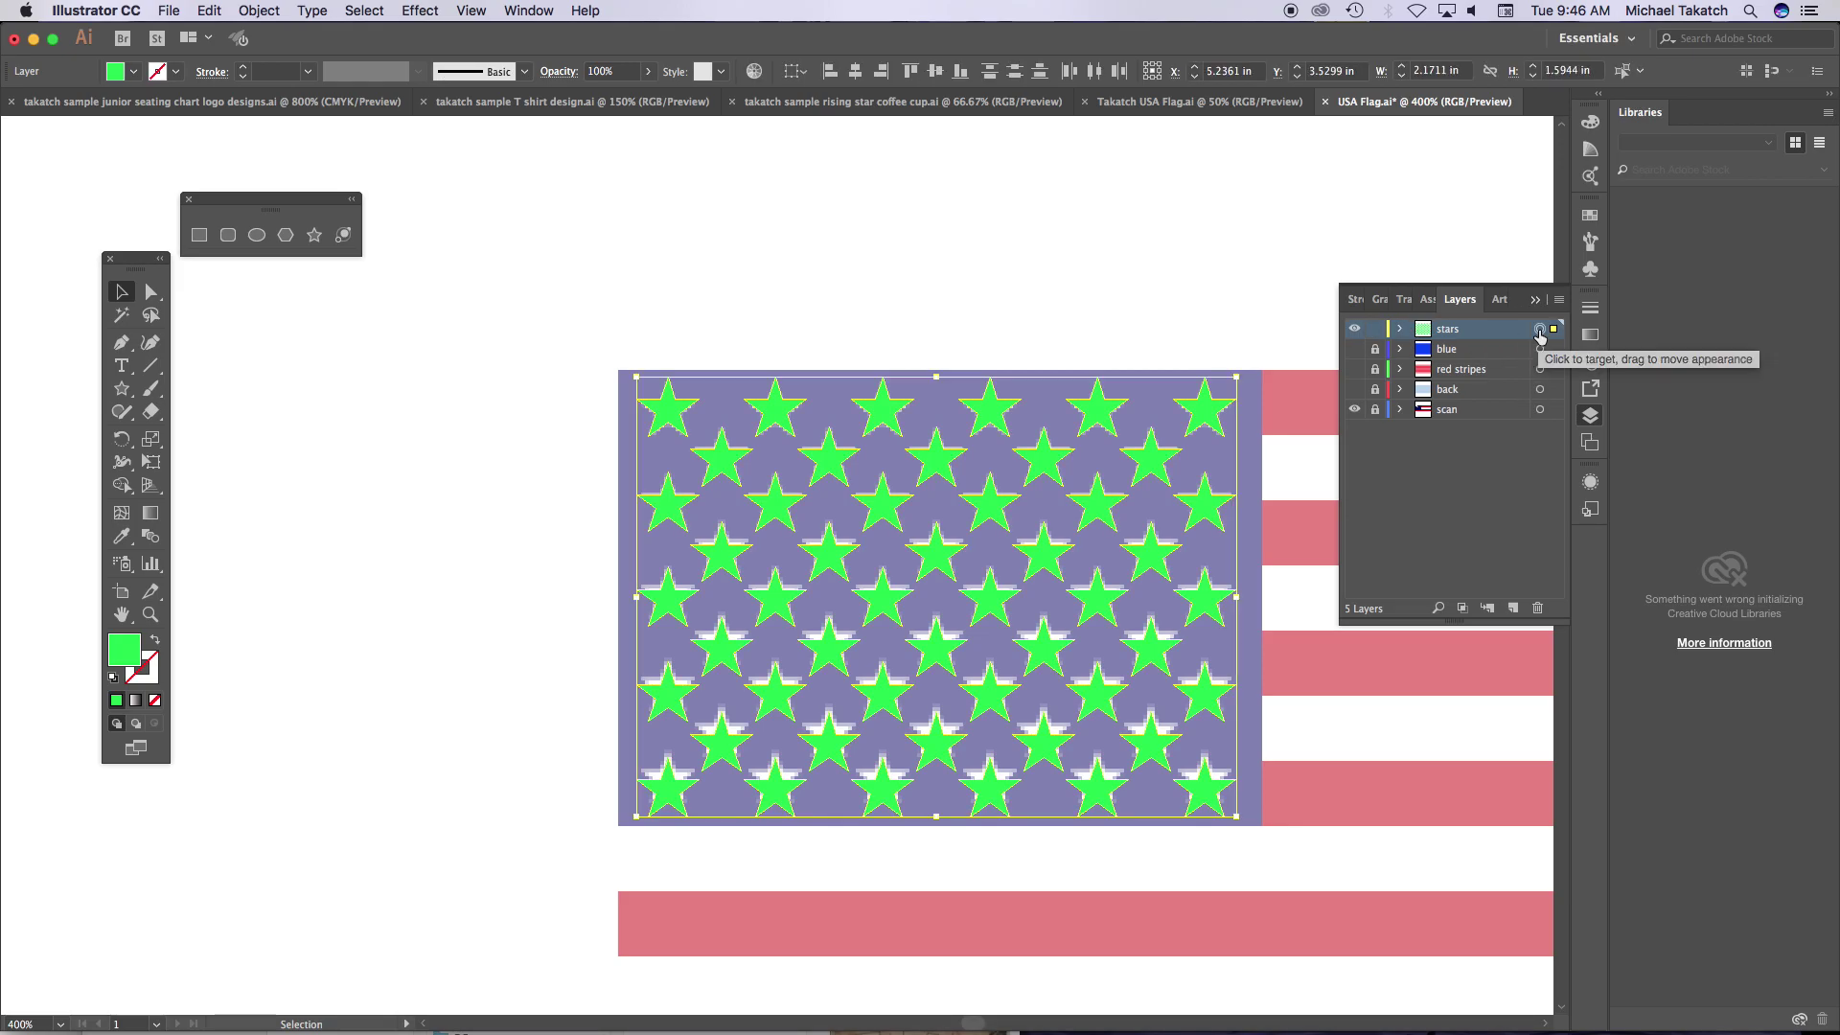
double_click(139, 645)
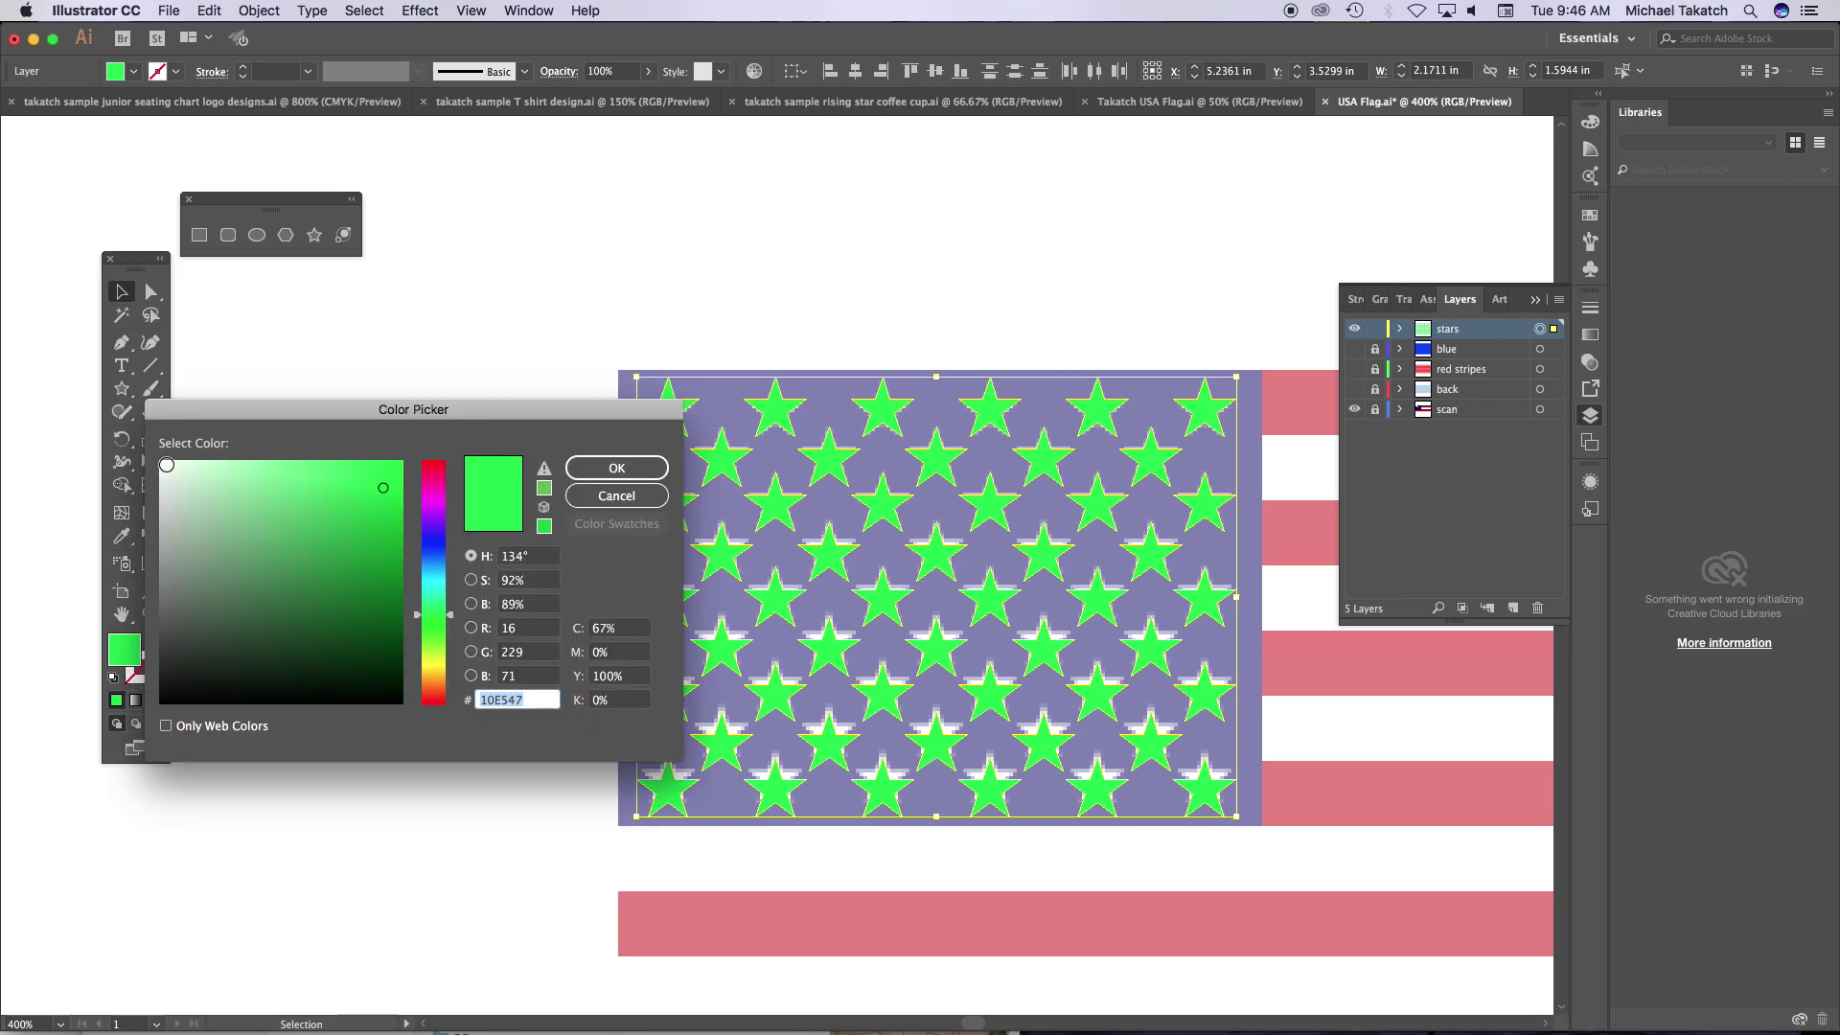
left_click(163, 466)
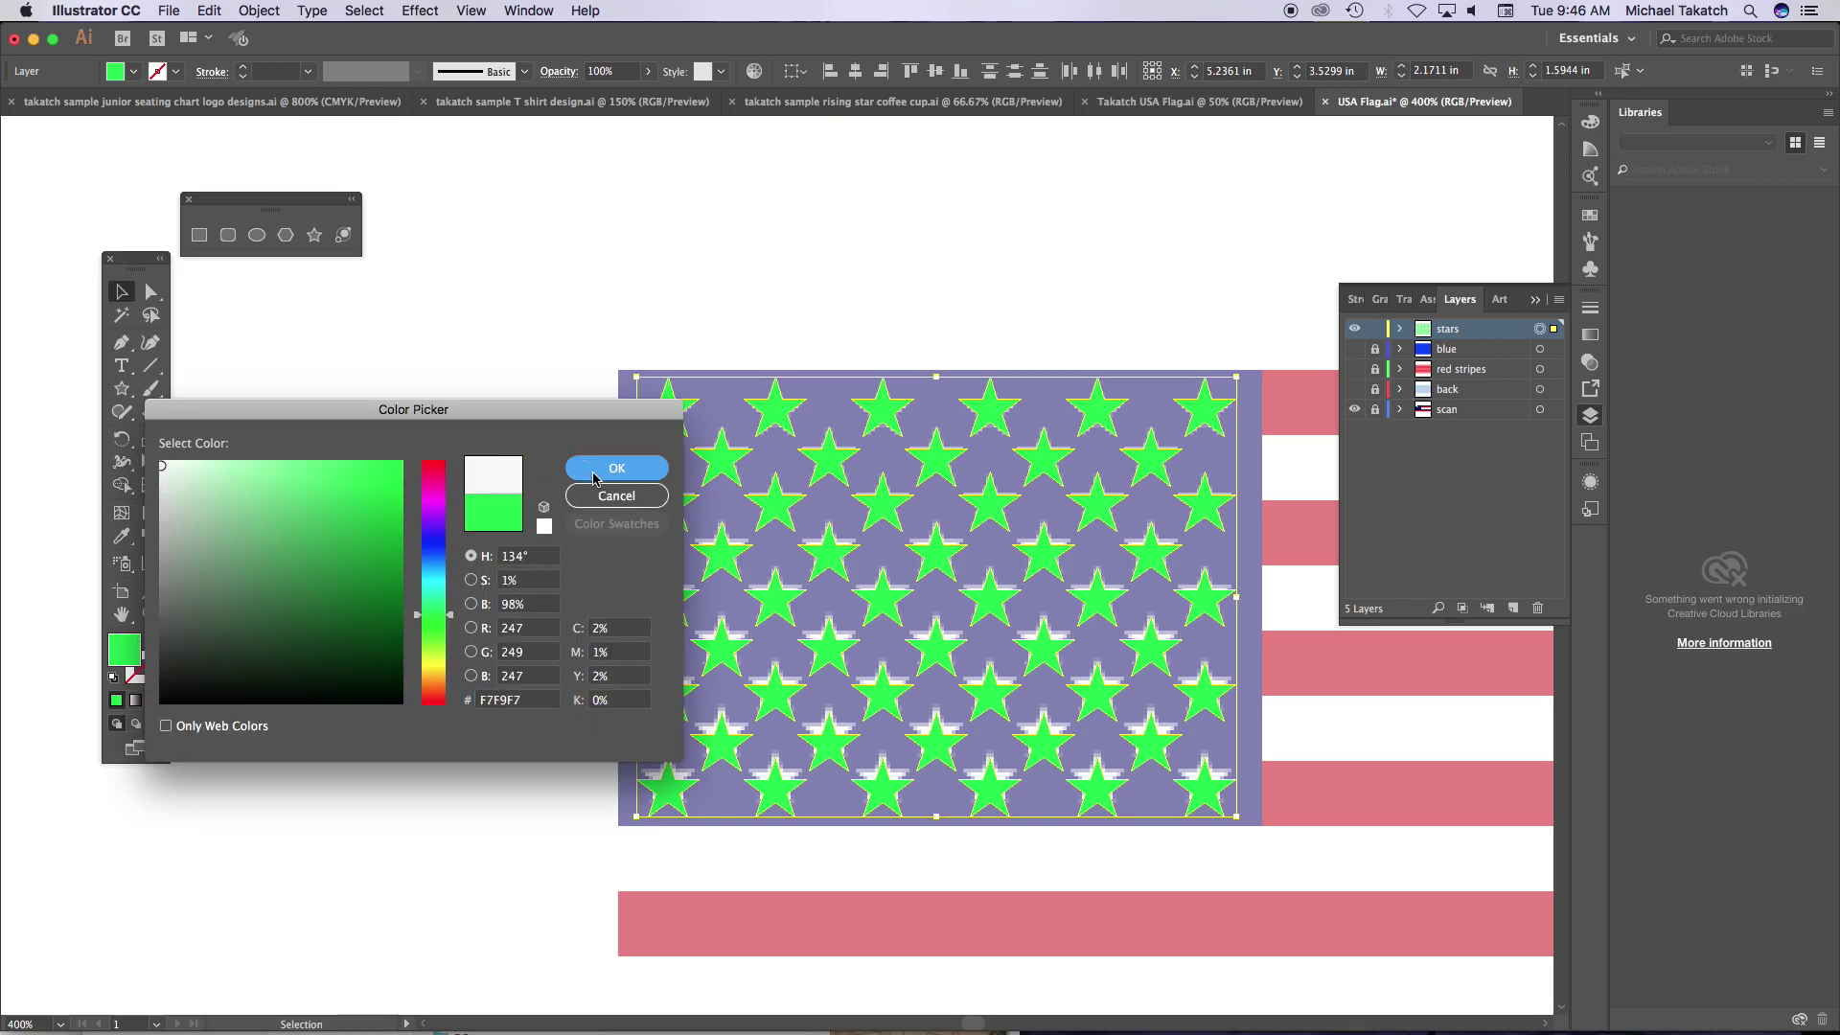
left_click(616, 468)
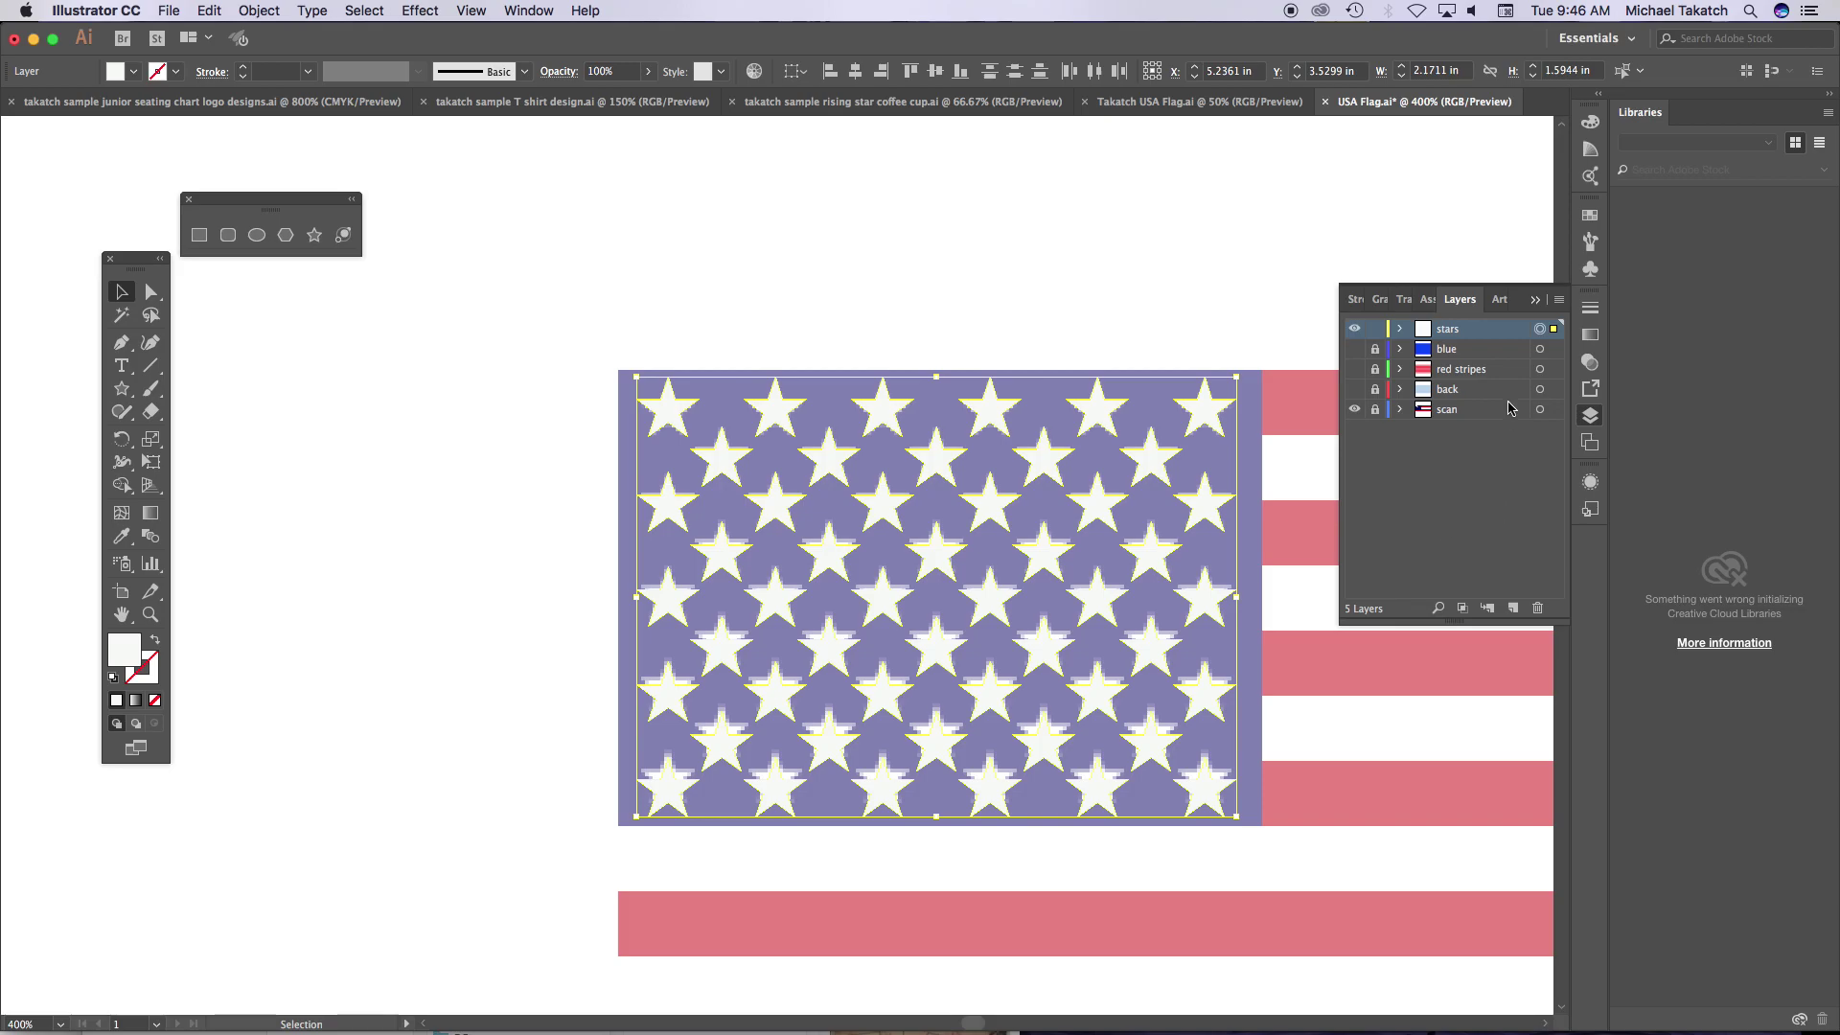
- Show the blue, red stripes and back layers and hide the scan layer
key("super+minus")
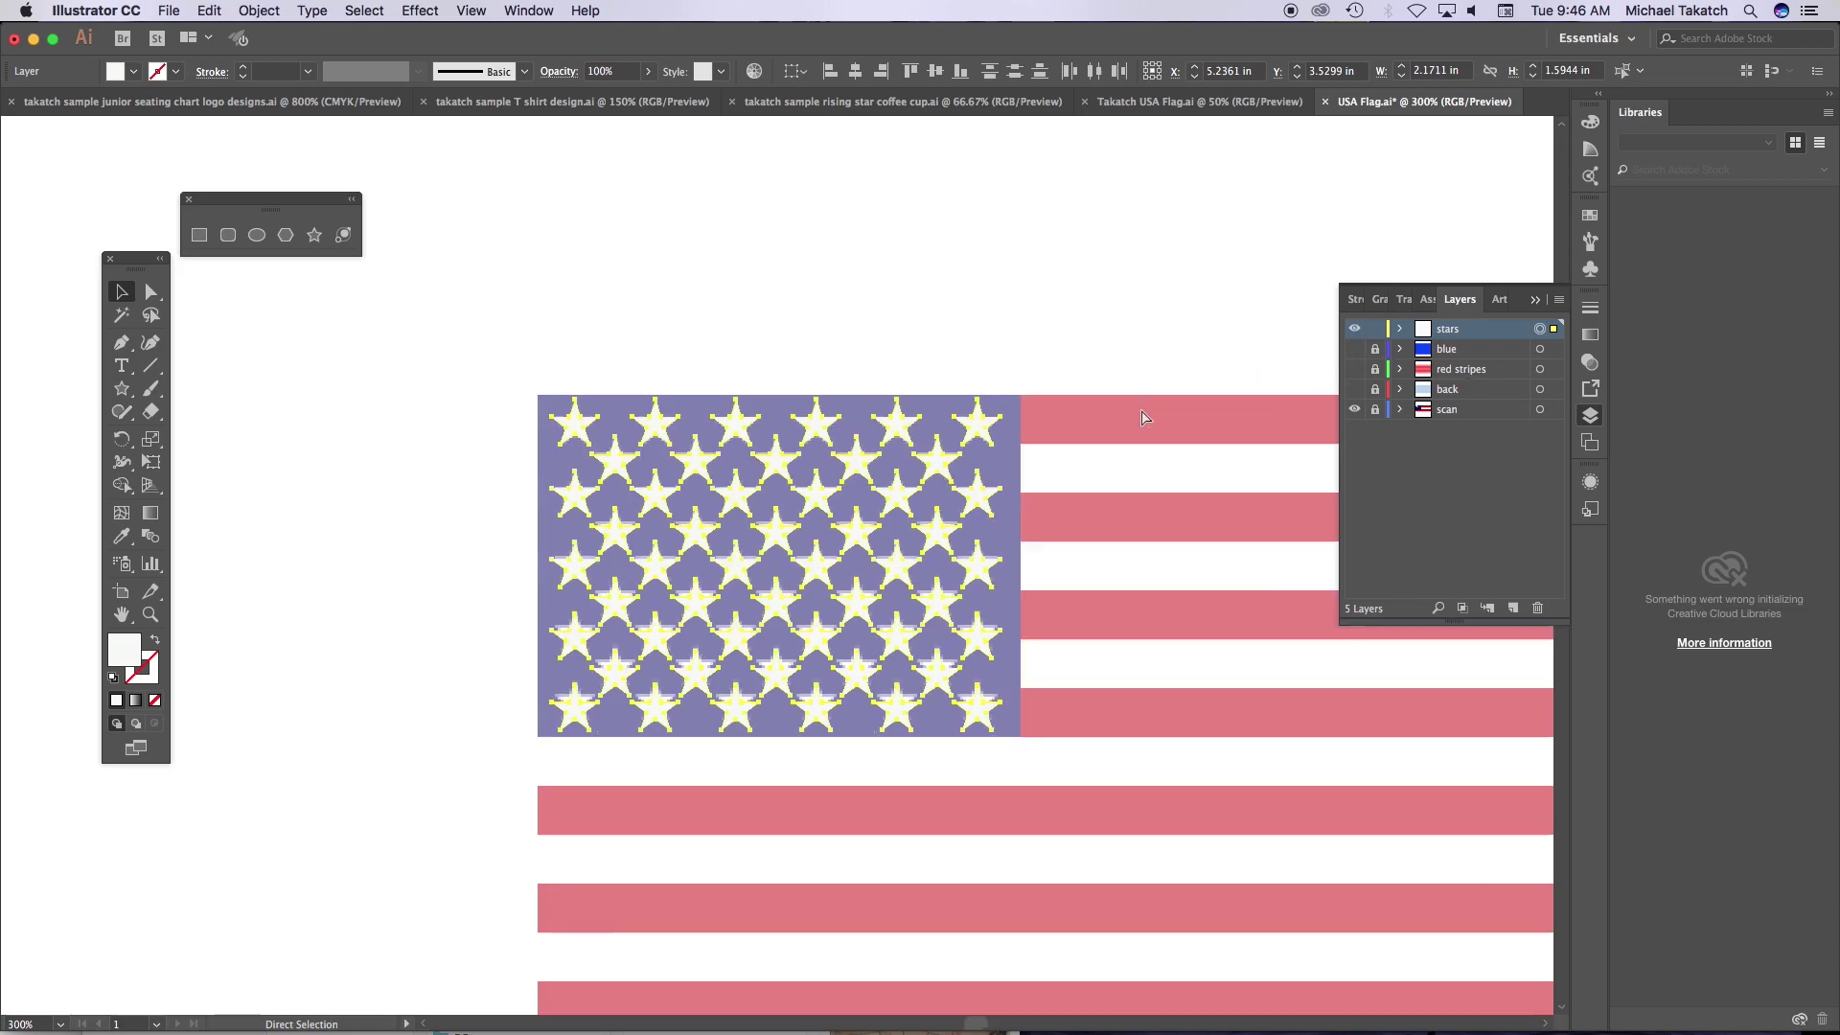
left_click_drag(1169, 528, 916, 406)
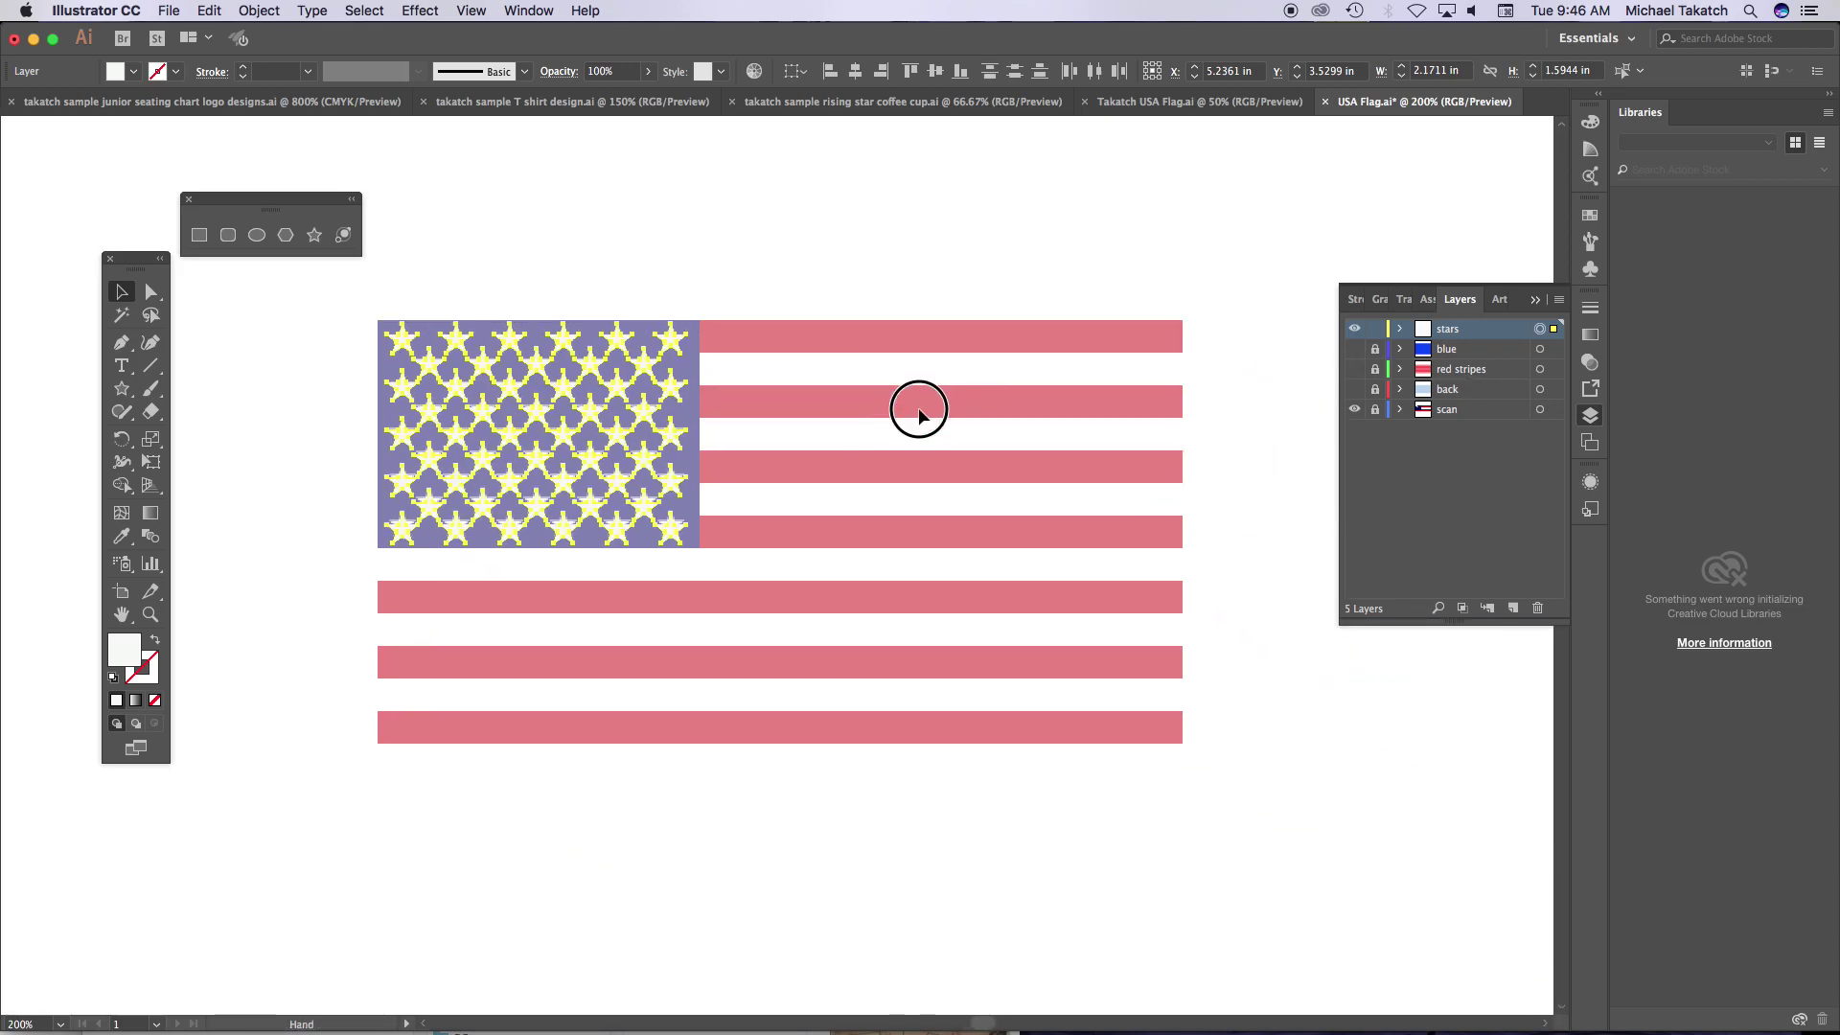
left_click(1351, 348)
left_click(1354, 370)
left_click(1355, 388)
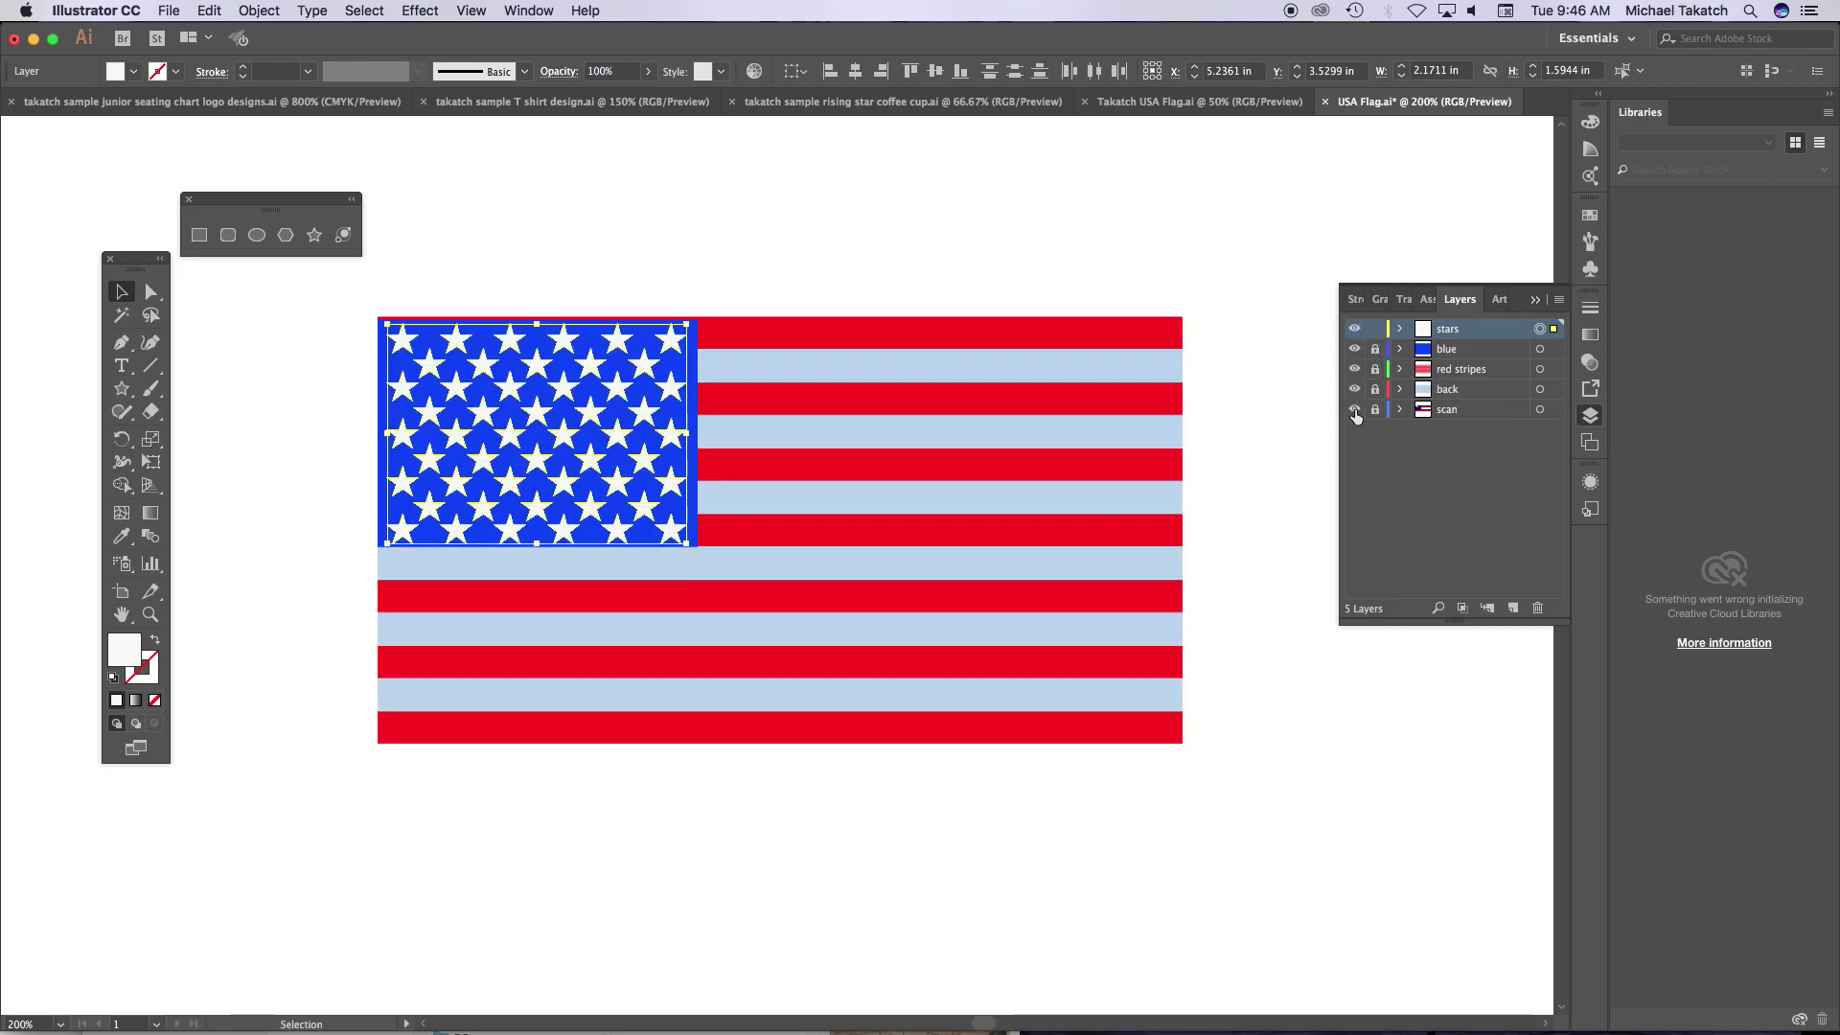
left_click(1354, 410)
- With the blue layer unlocked and the stars layer locked, stretch the blue rectangle up to the flag's top edge, about 1.67 in high
left_click_drag(1380, 360, 1375, 414)
left_click(1539, 349)
left_click(1375, 328)
left_click(1375, 389)
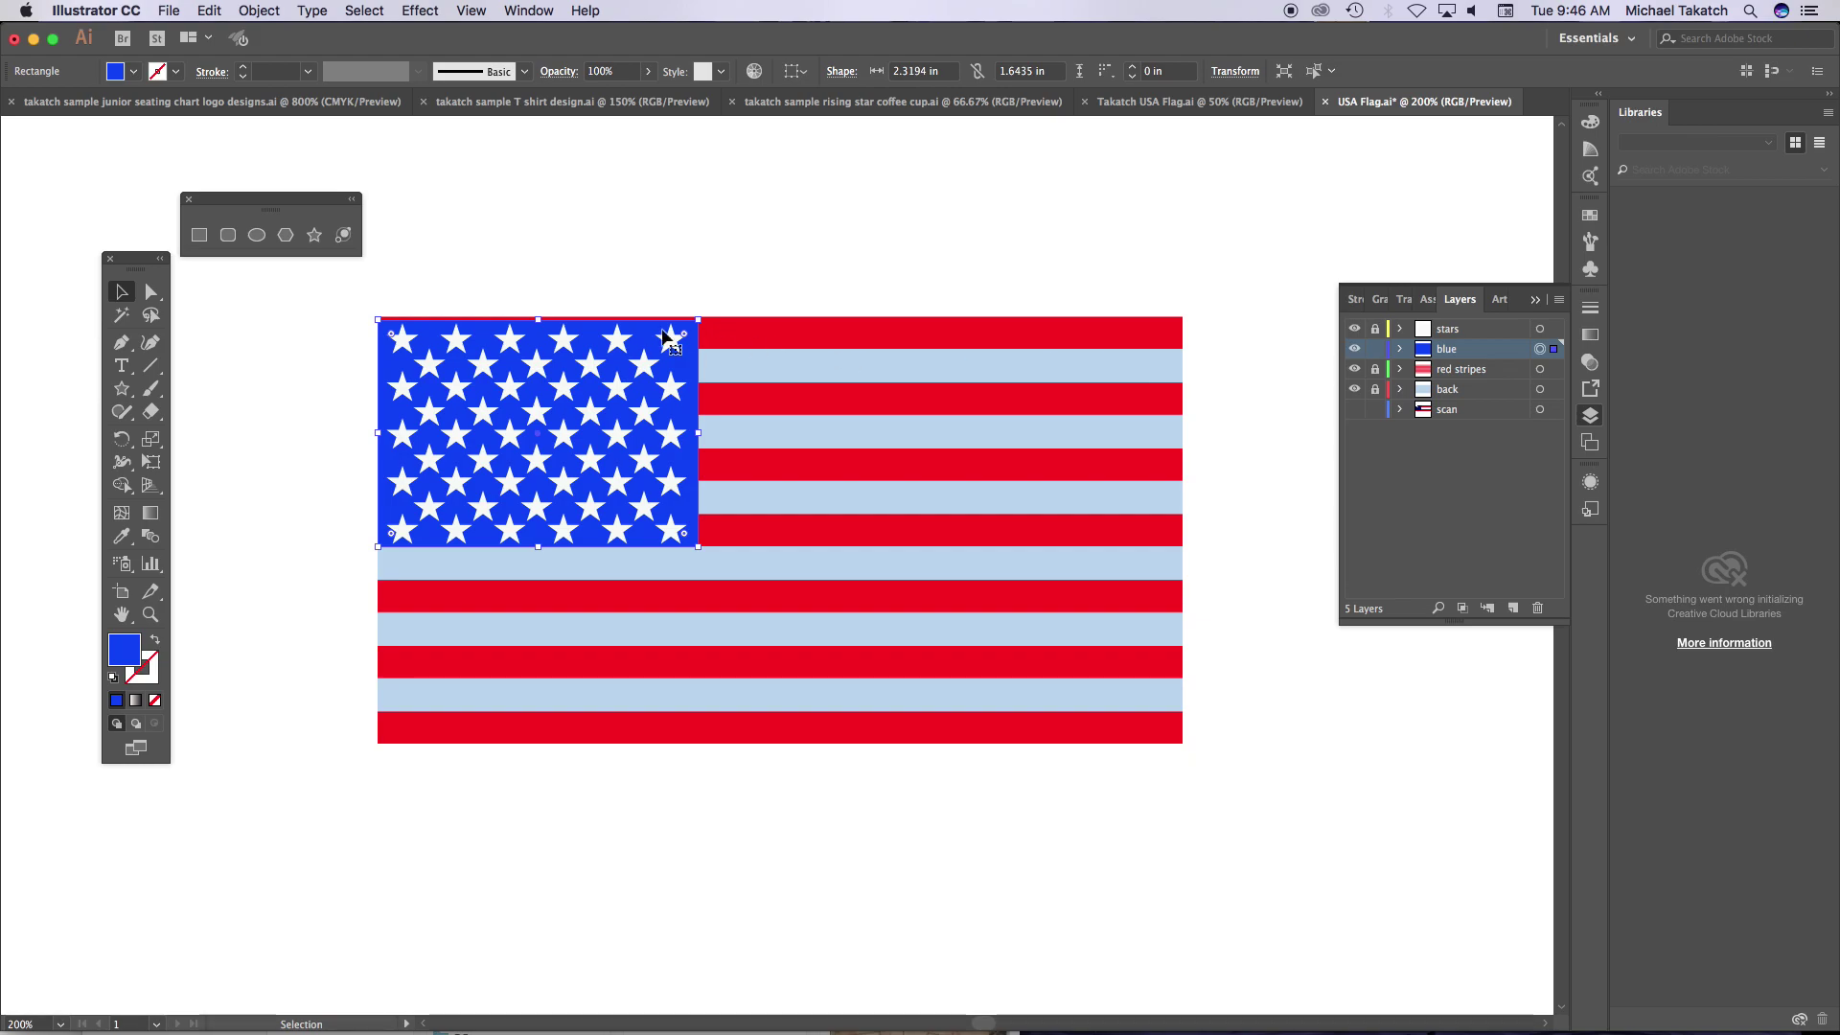
left_click_drag(537, 319, 538, 316)
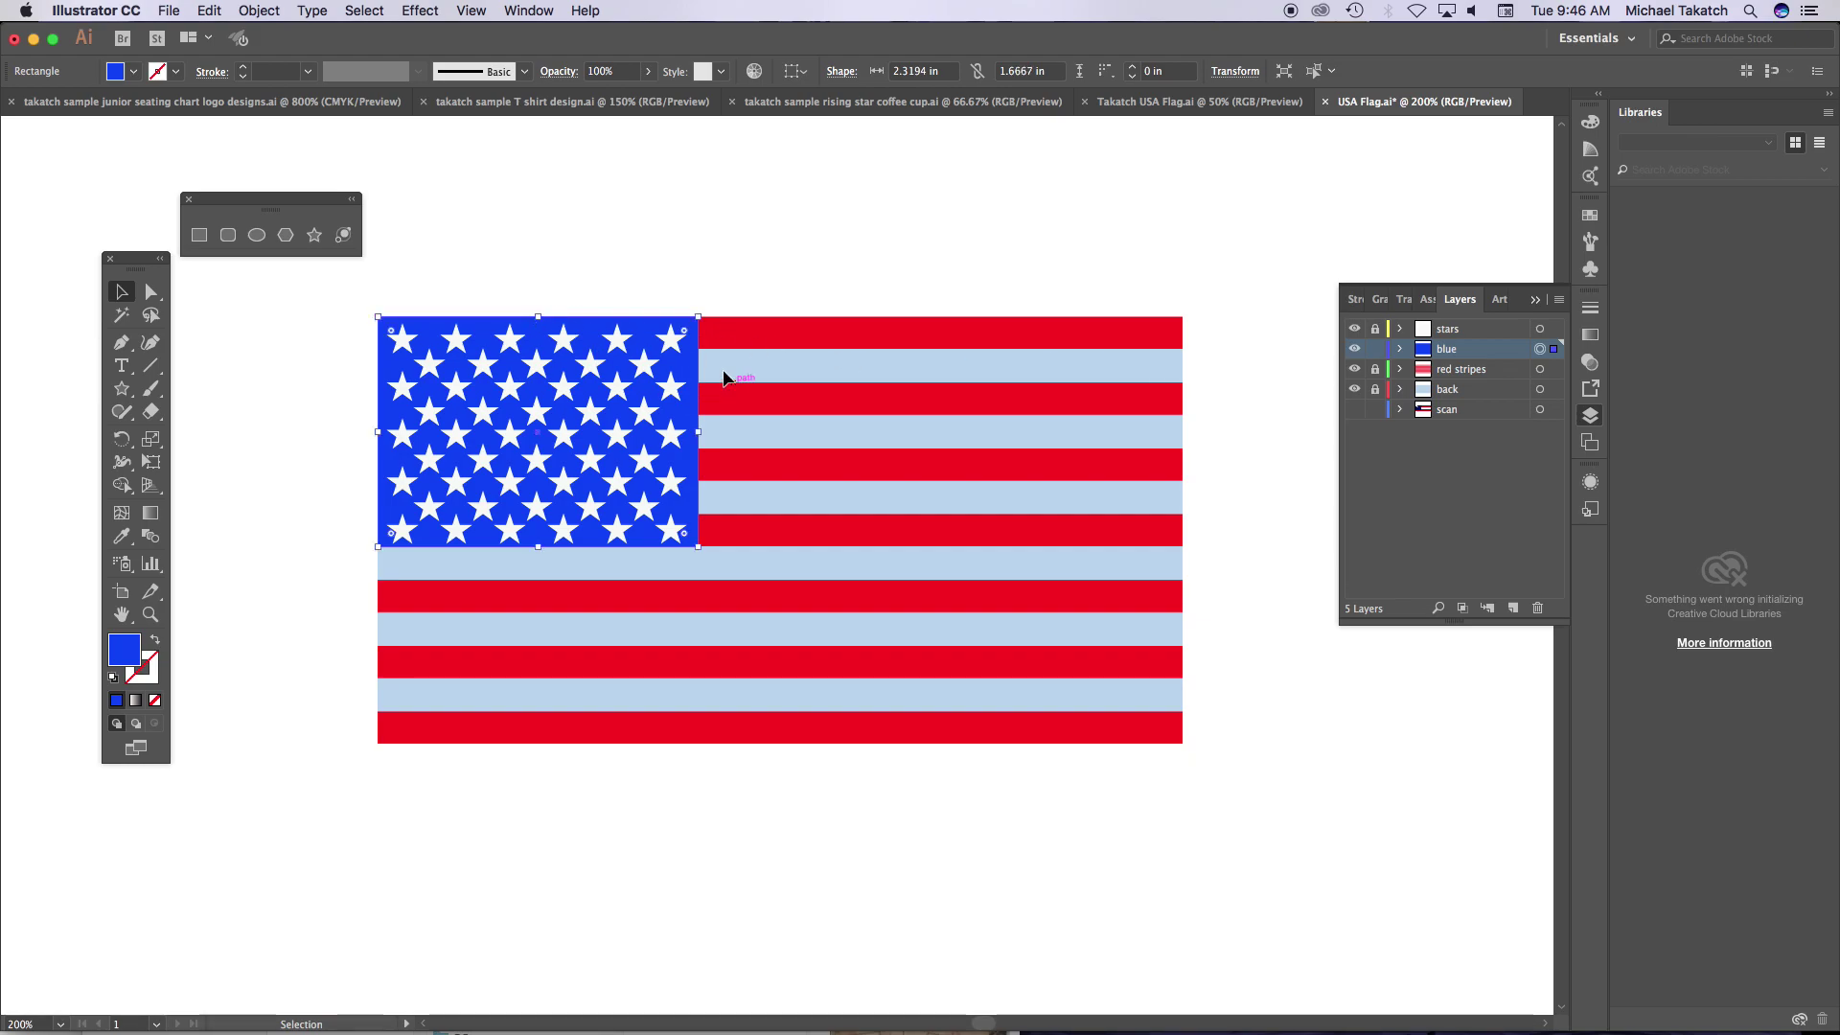
left_click(431, 224)
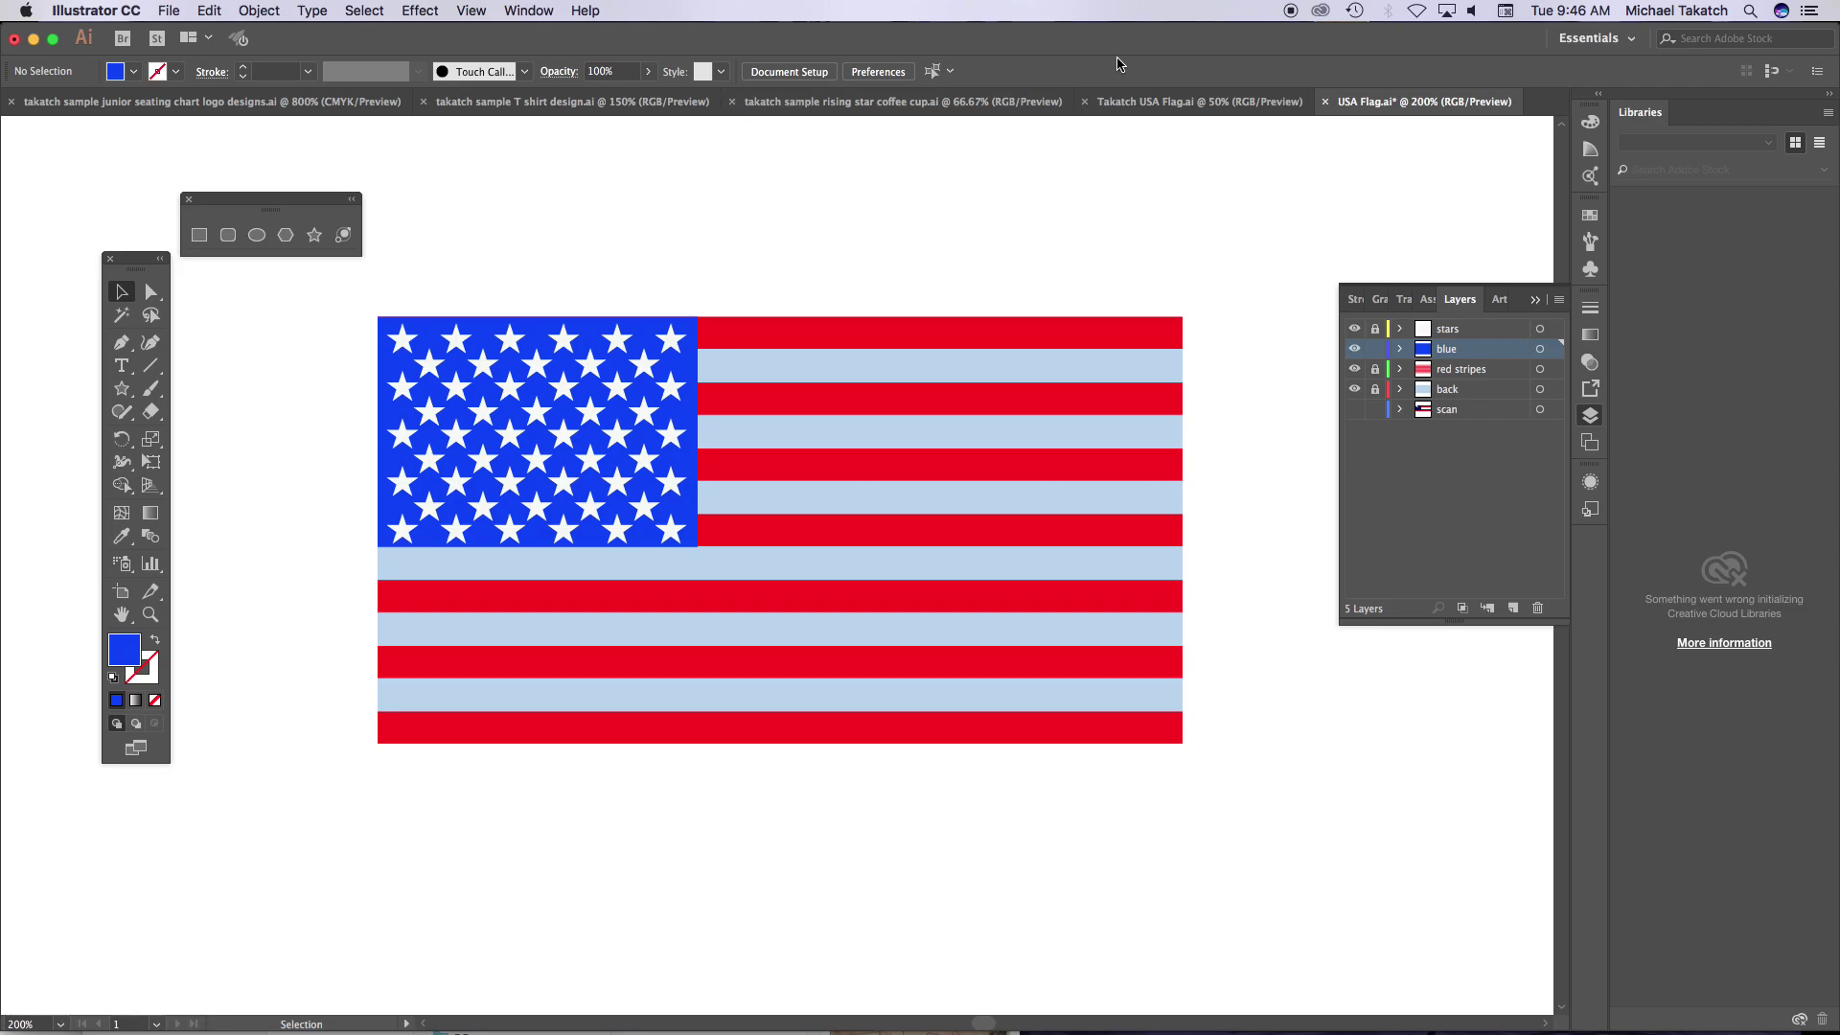